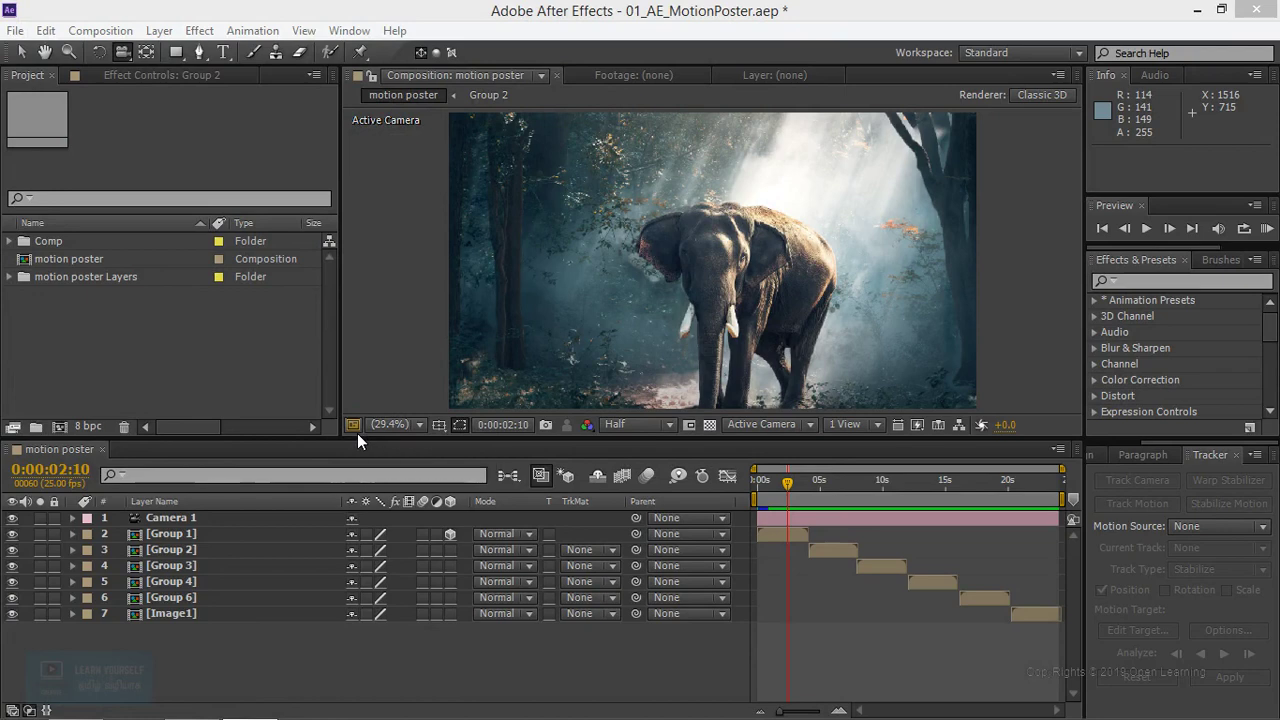
Open the Group 1 precomp and collapse Layer 1's transform properties.
click(167, 530)
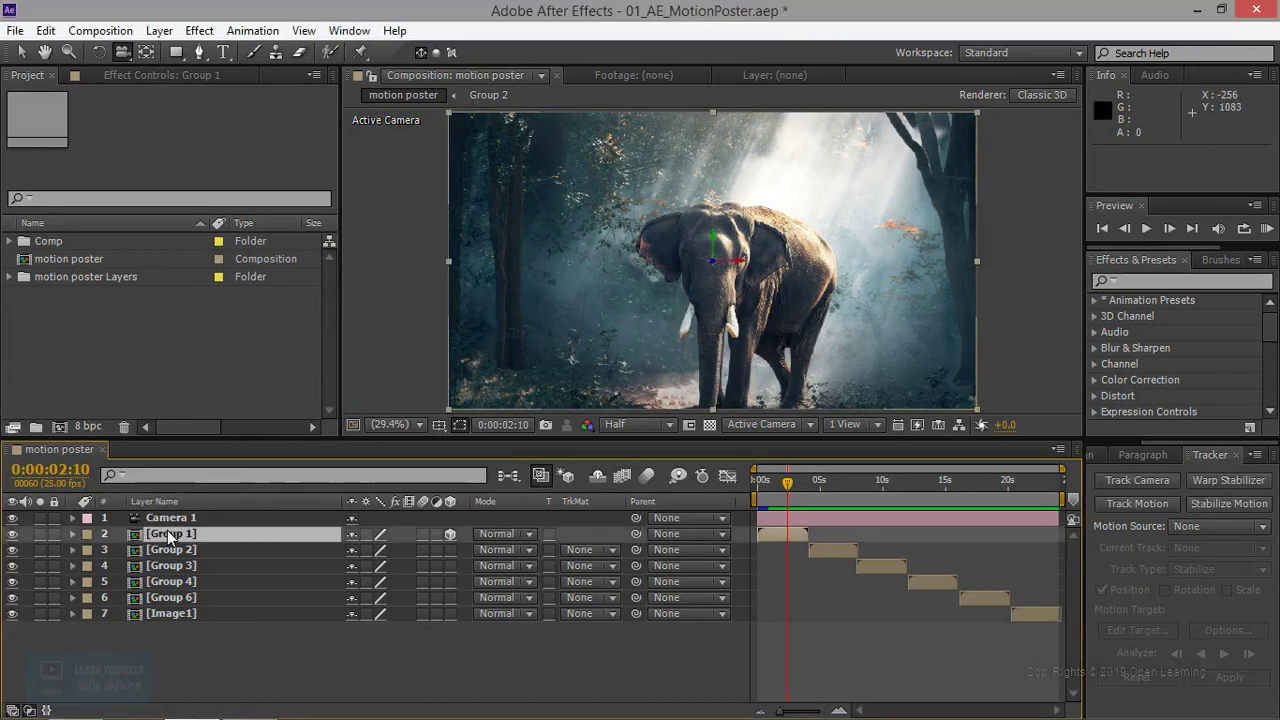
double_click(167, 530)
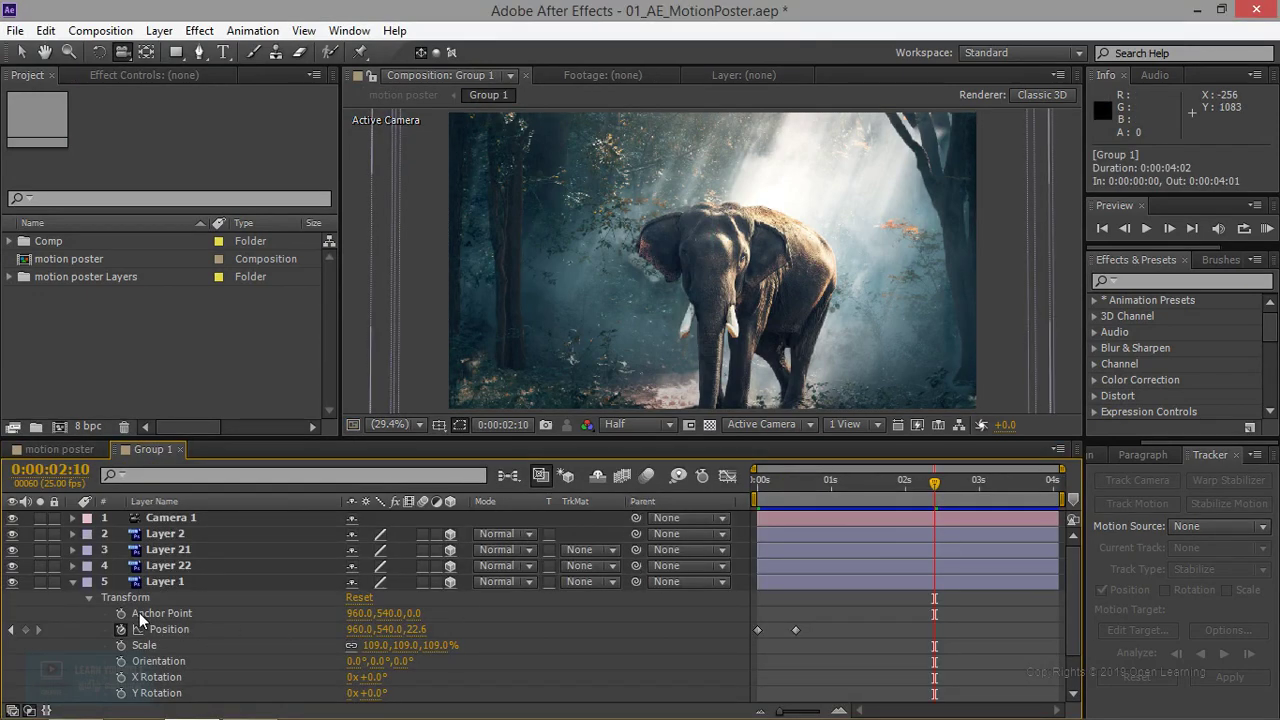
click(73, 582)
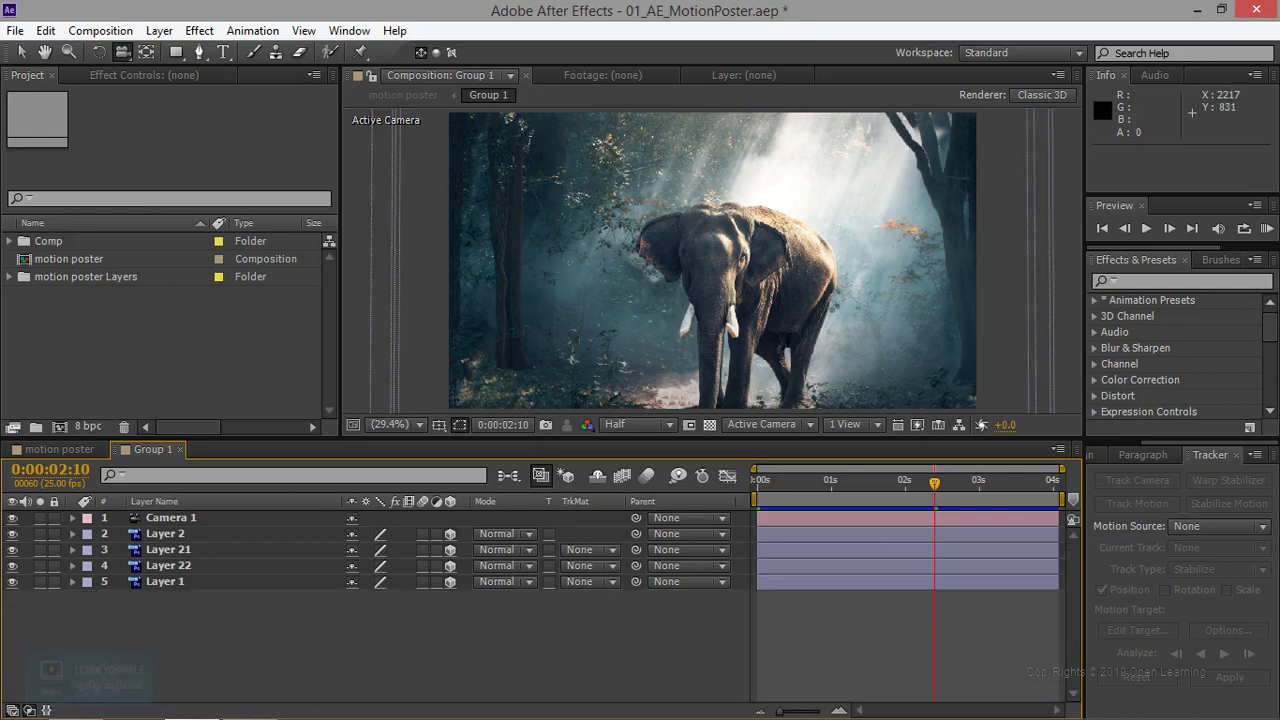
Search the effects for 'parti' and try dropping CC Particle Systems II onto the empty timeline.
click(1153, 284)
text(p)
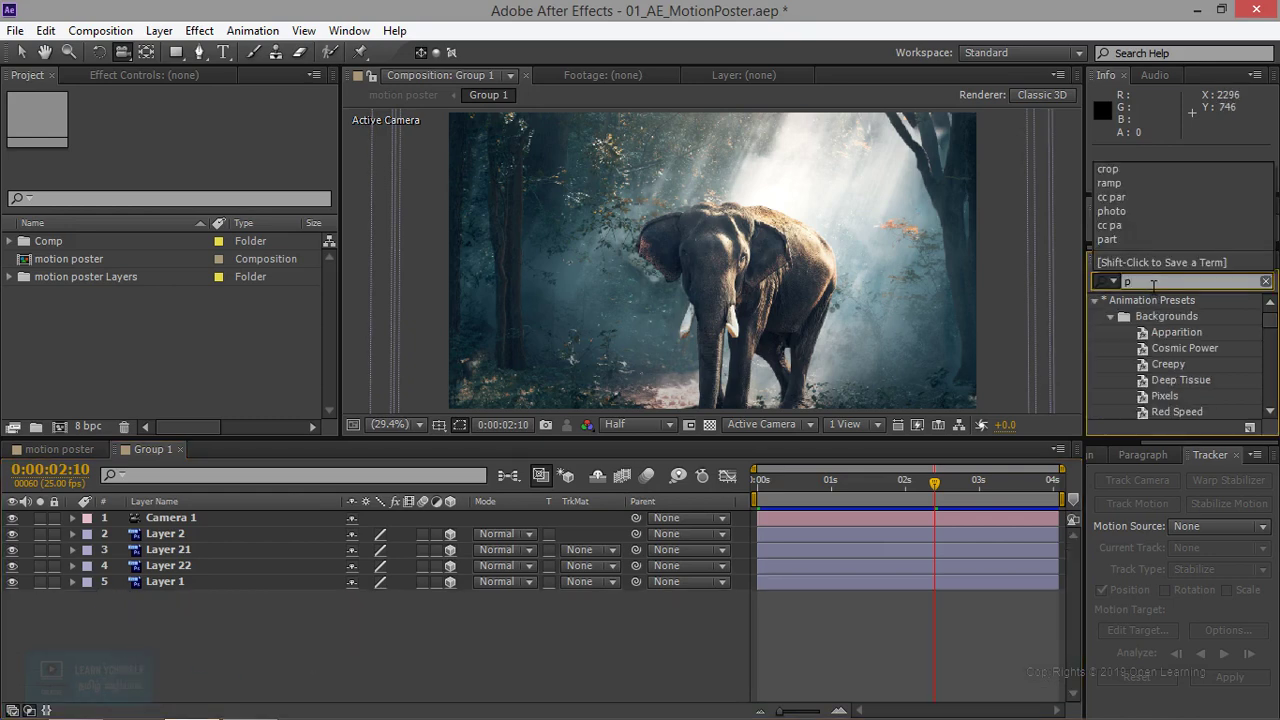
text(ar)
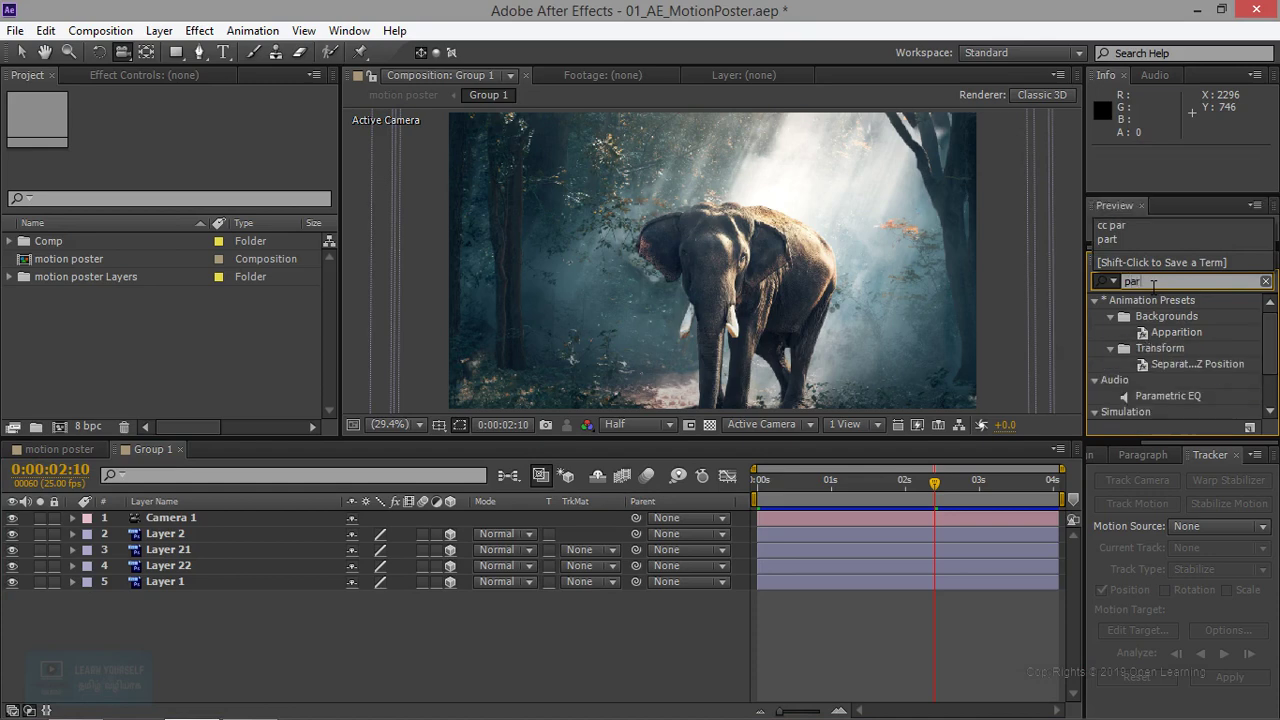
text(ti)
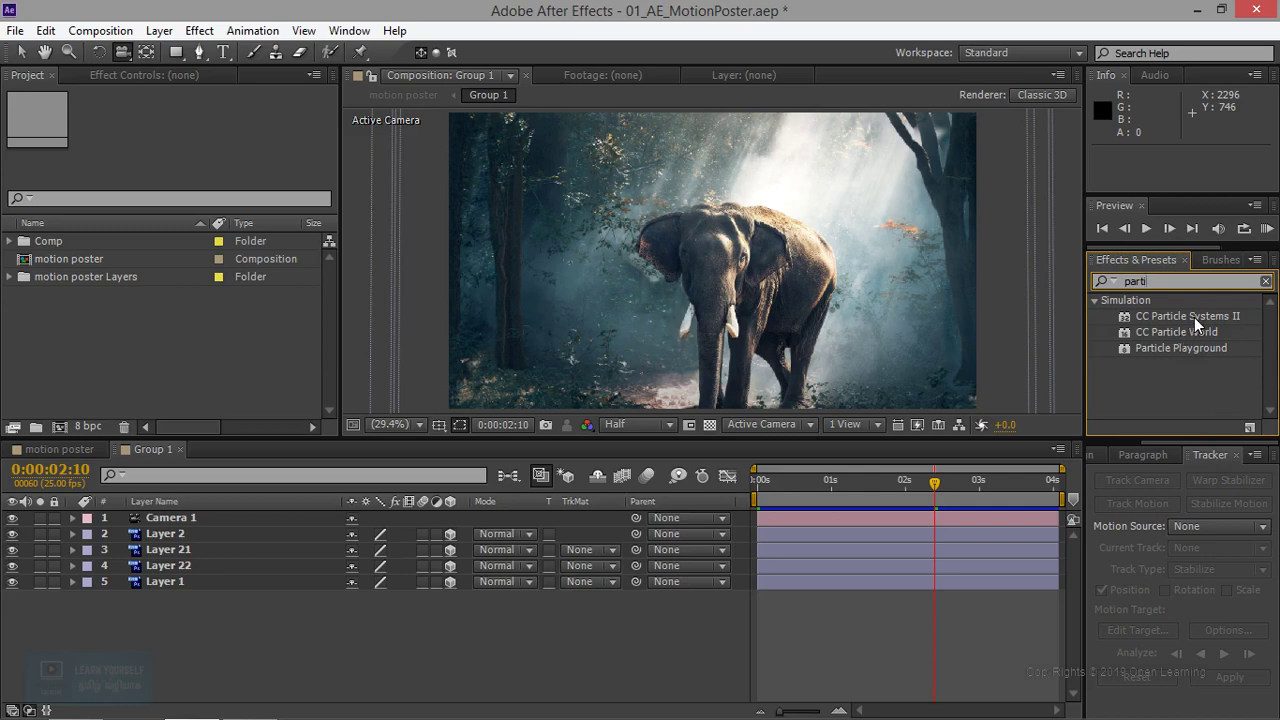
drag(1194, 317, 445, 634)
Bring up Solid Settings for a new solid layer with Ctrl+Y.
click(159, 31)
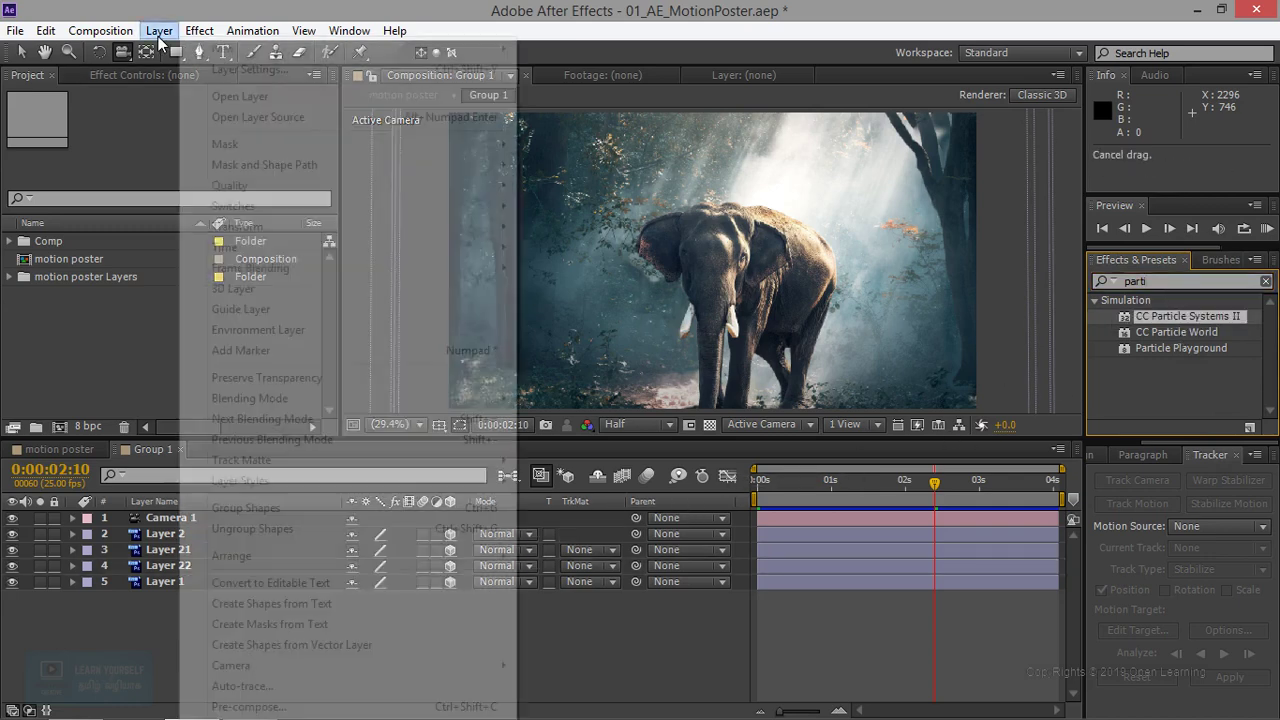
key(Escape)
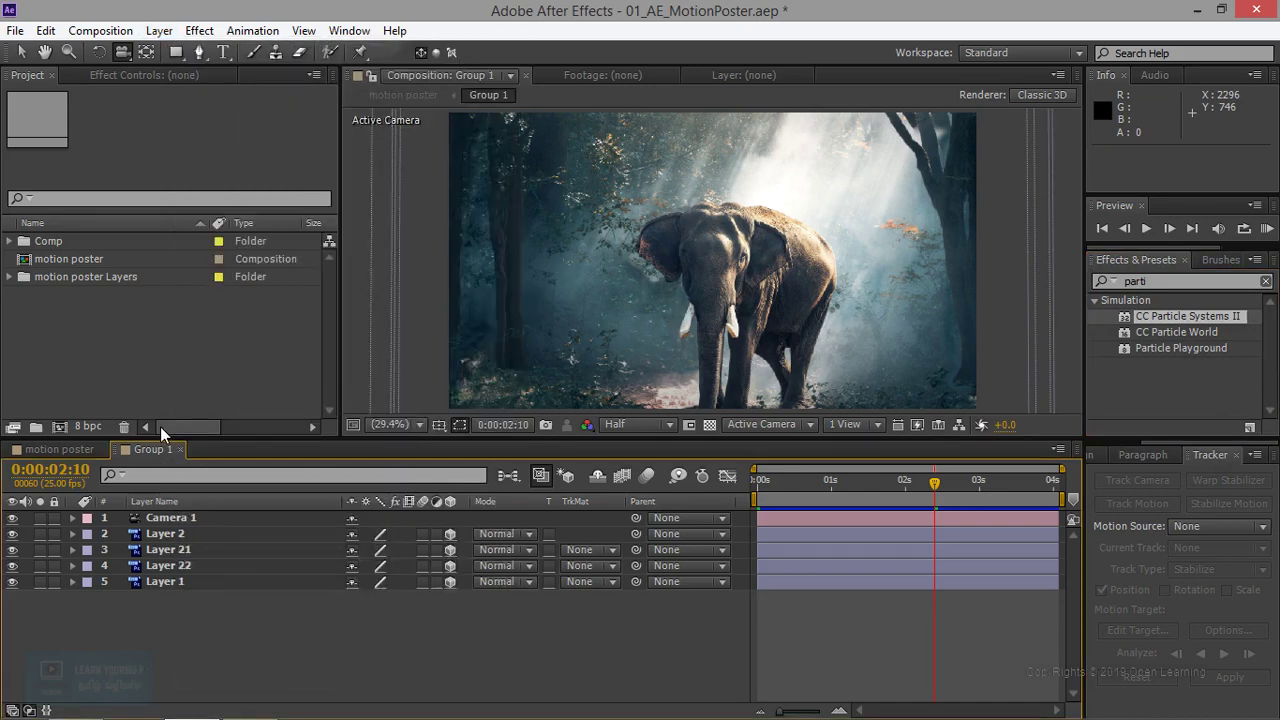
key(ctrl+y)
Create Black Solid 1, apply CC Particle Systems II to it, and preview the yellow burst.
click(709, 478)
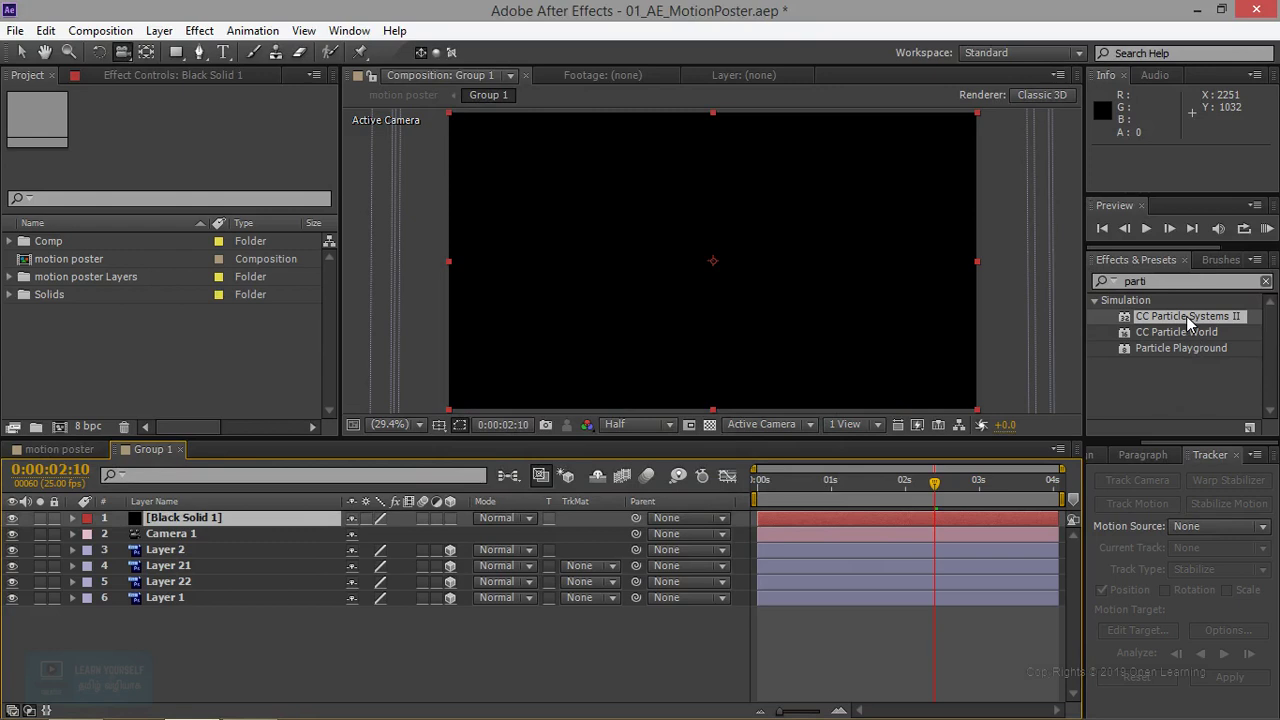
drag(1187, 316, 239, 518)
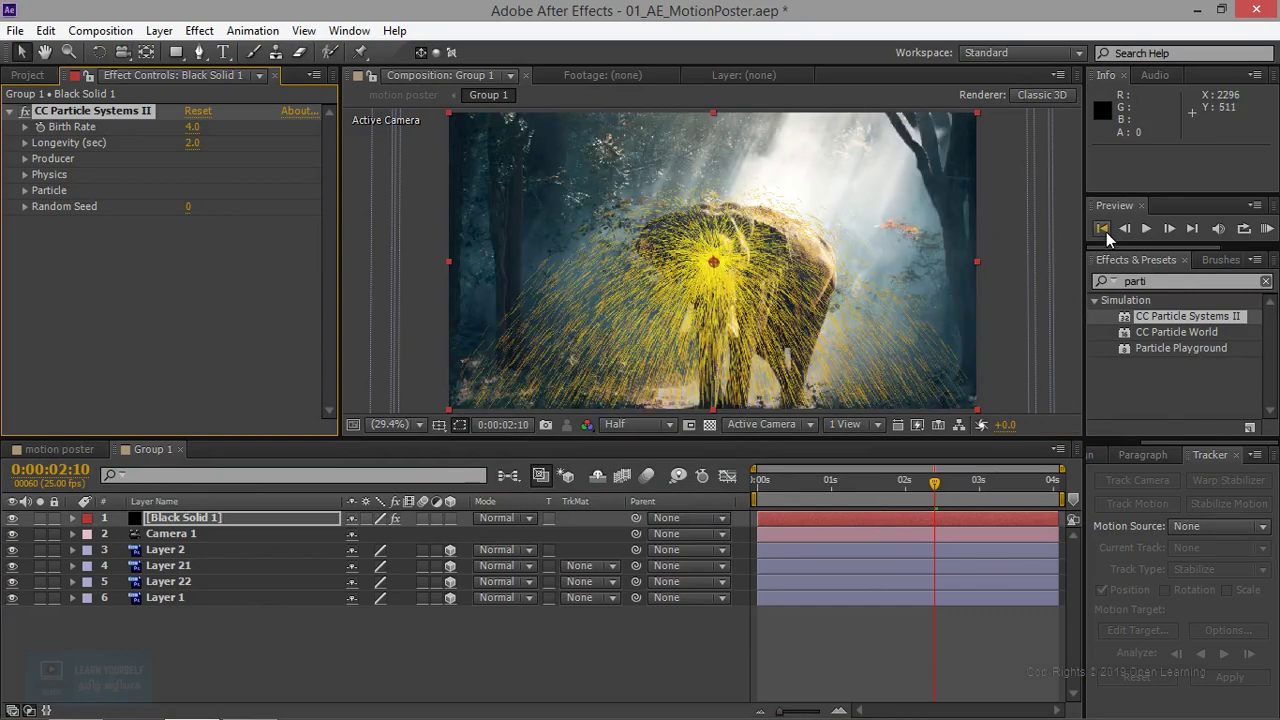
click(1145, 229)
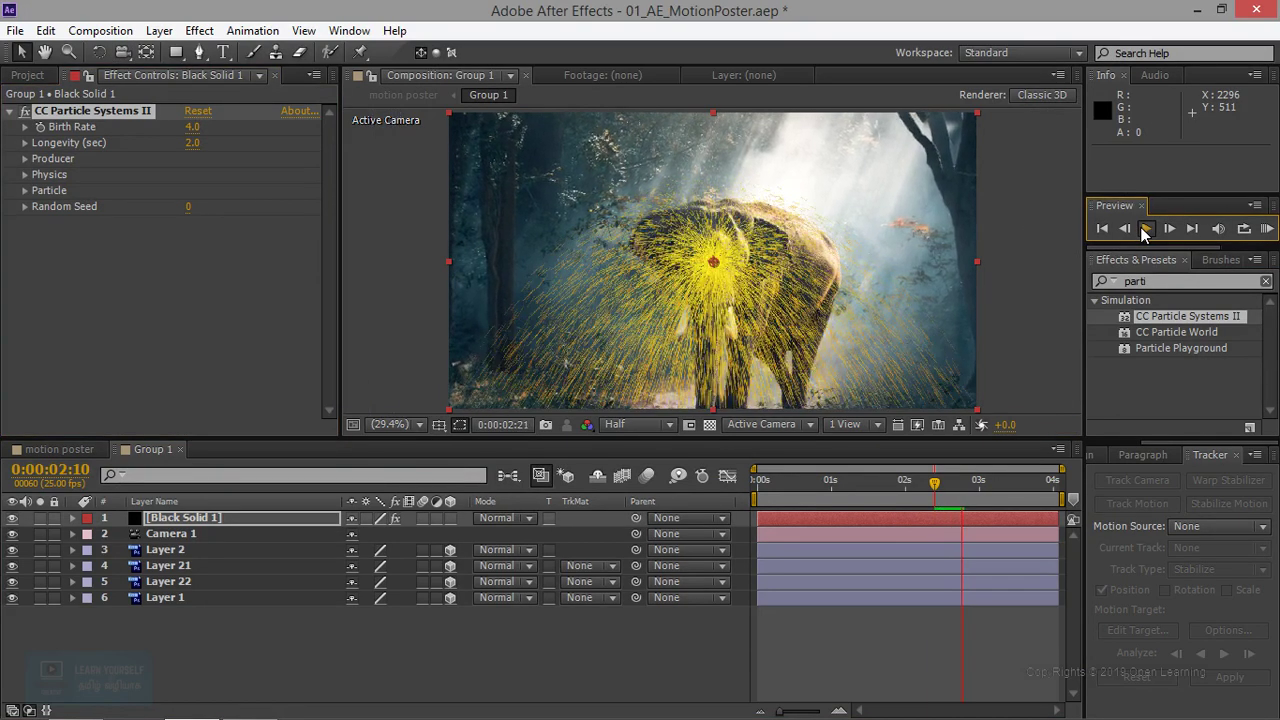
click(1145, 229)
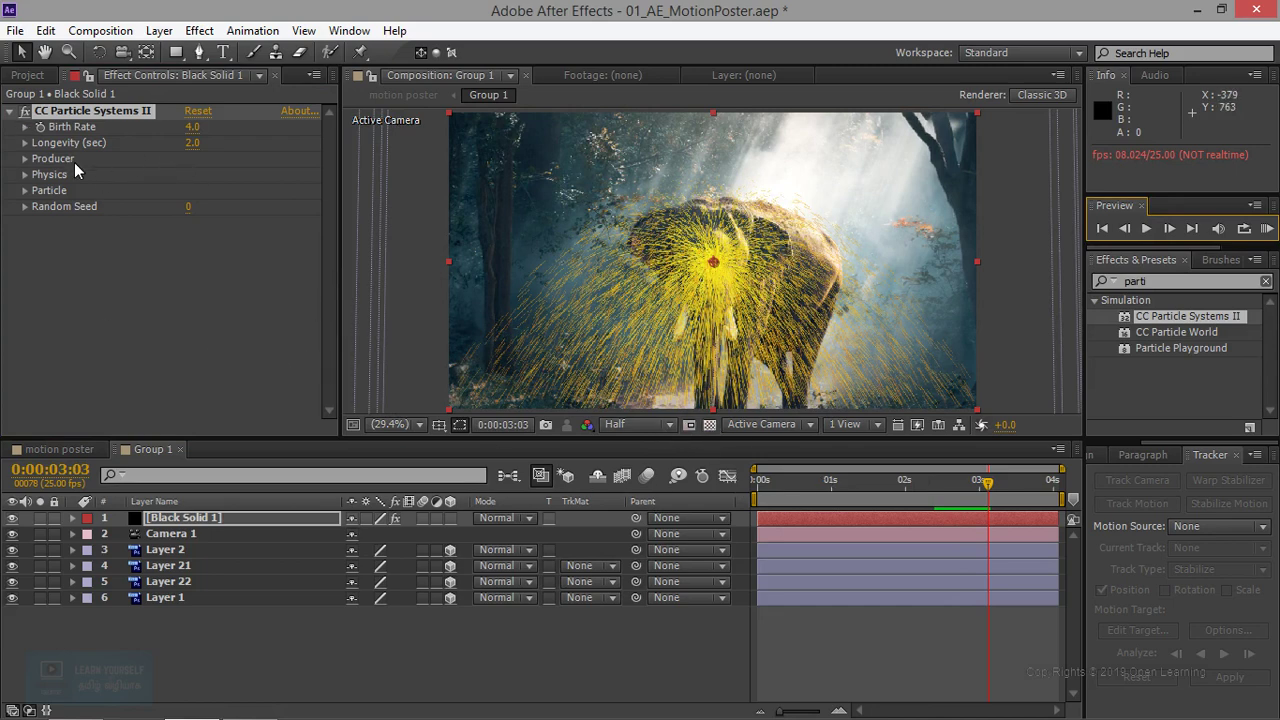
Set the particle physics to Velocity 2.6, Gravity 0.8 and Resistance 5.5.
click(25, 174)
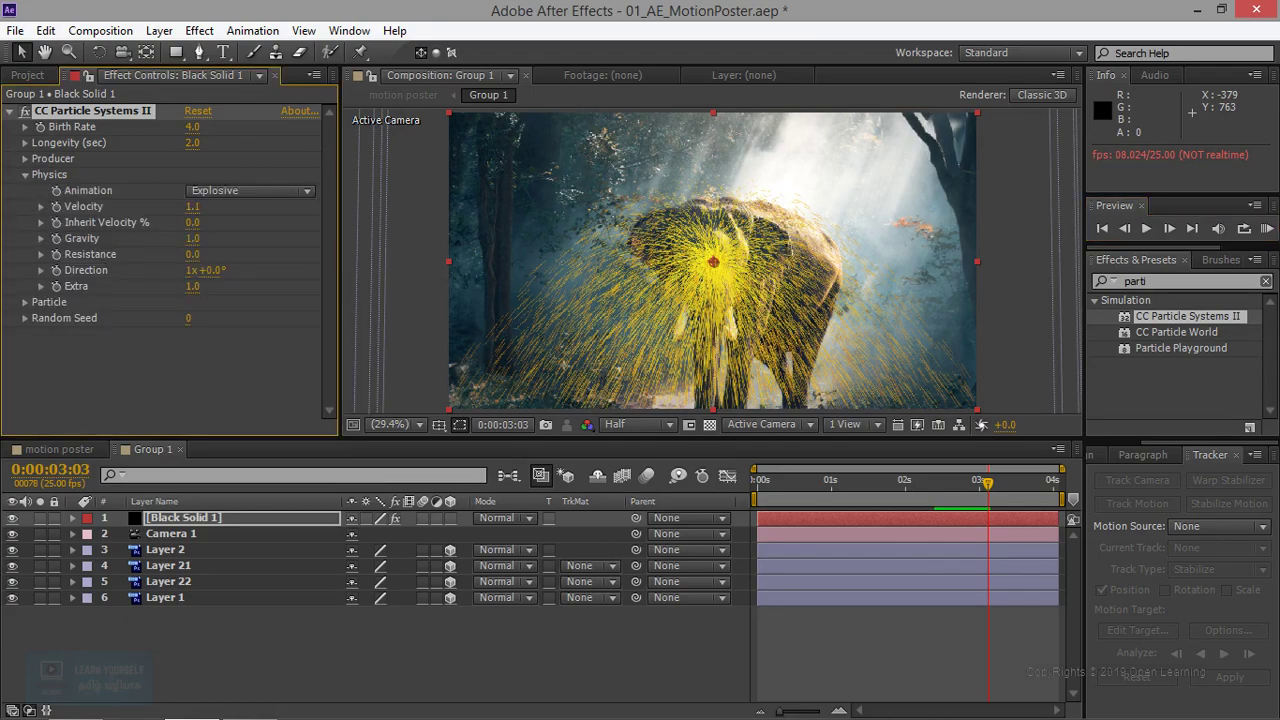
mouse_move(192, 206)
mouse_down()
mouse_move(230, 206)
mouse_move(222, 253)
mouse_up()
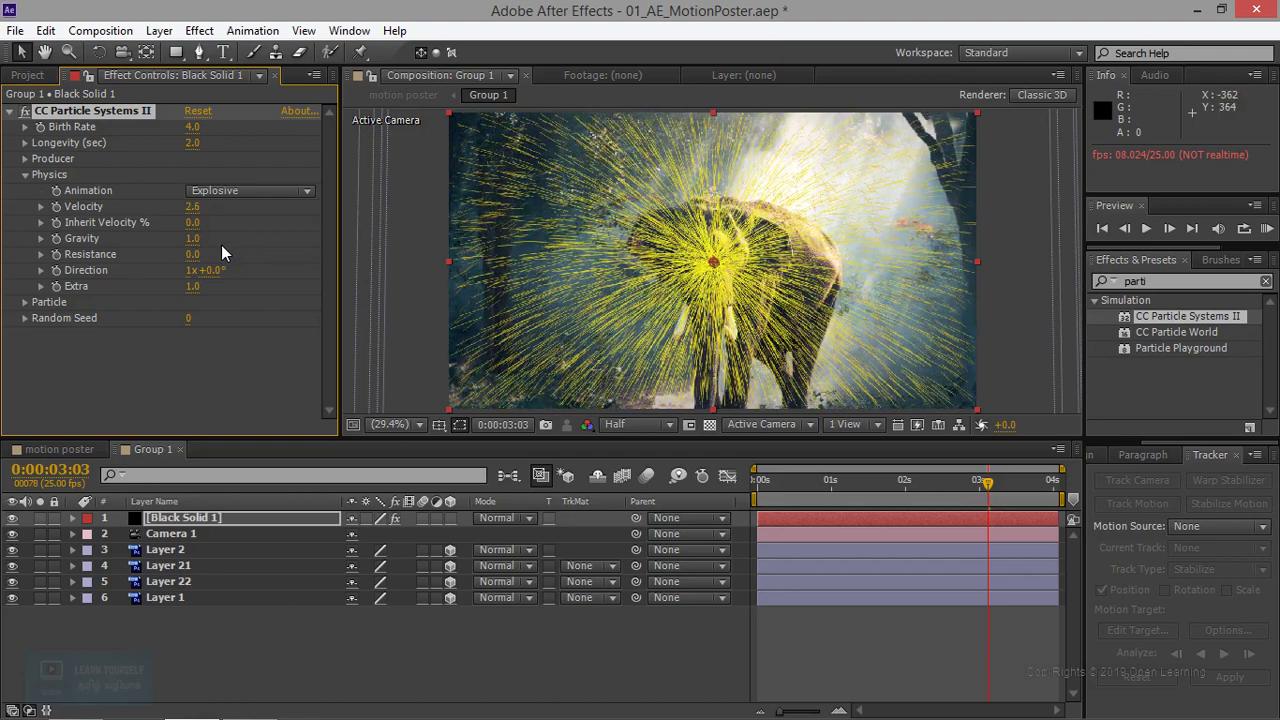
drag(192, 238, 180, 238)
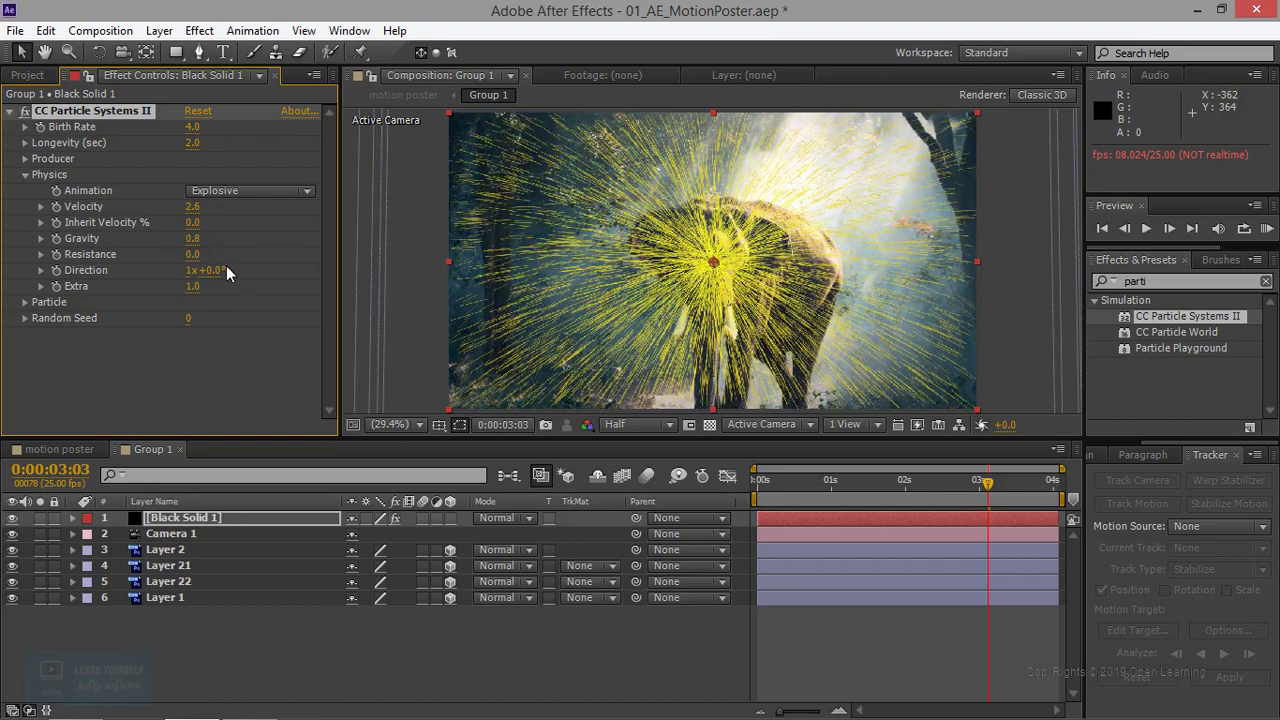
mouse_move(191, 254)
mouse_down()
mouse_move(176, 254)
mouse_move(238, 256)
mouse_up()
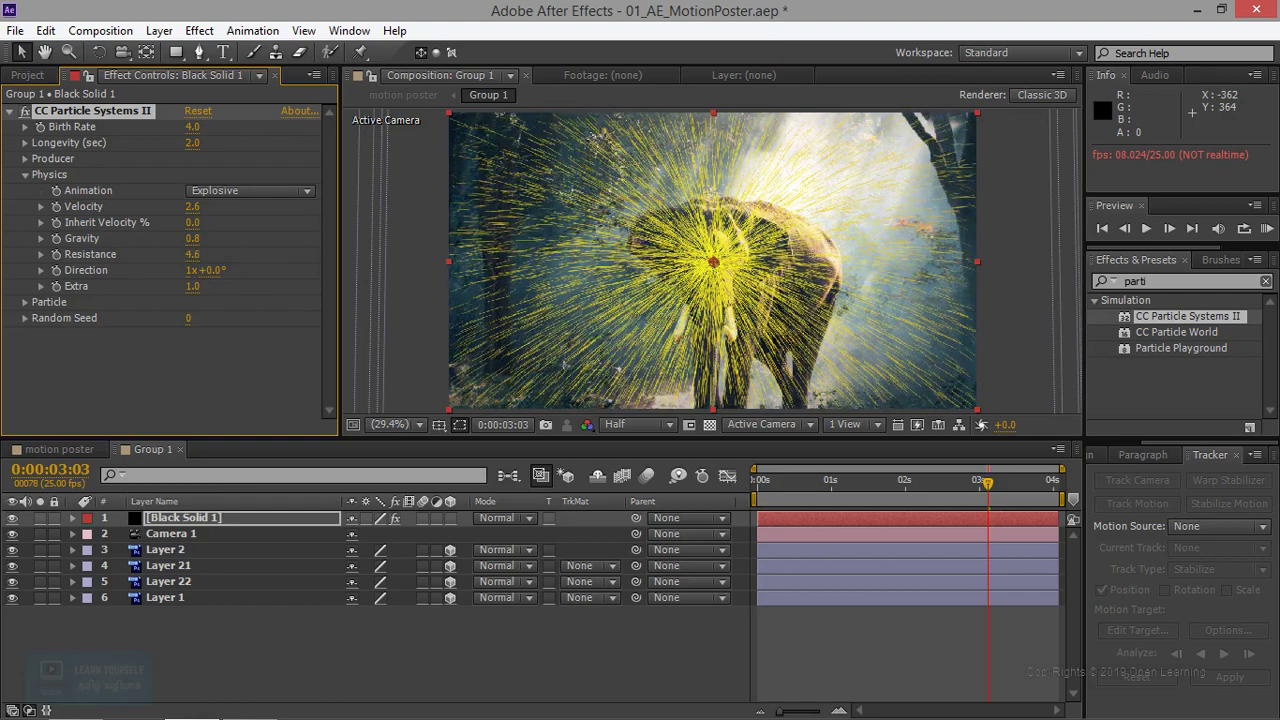
Try the Fractal Explosive and Twirl animation styles, then settle on Twirly.
click(242, 192)
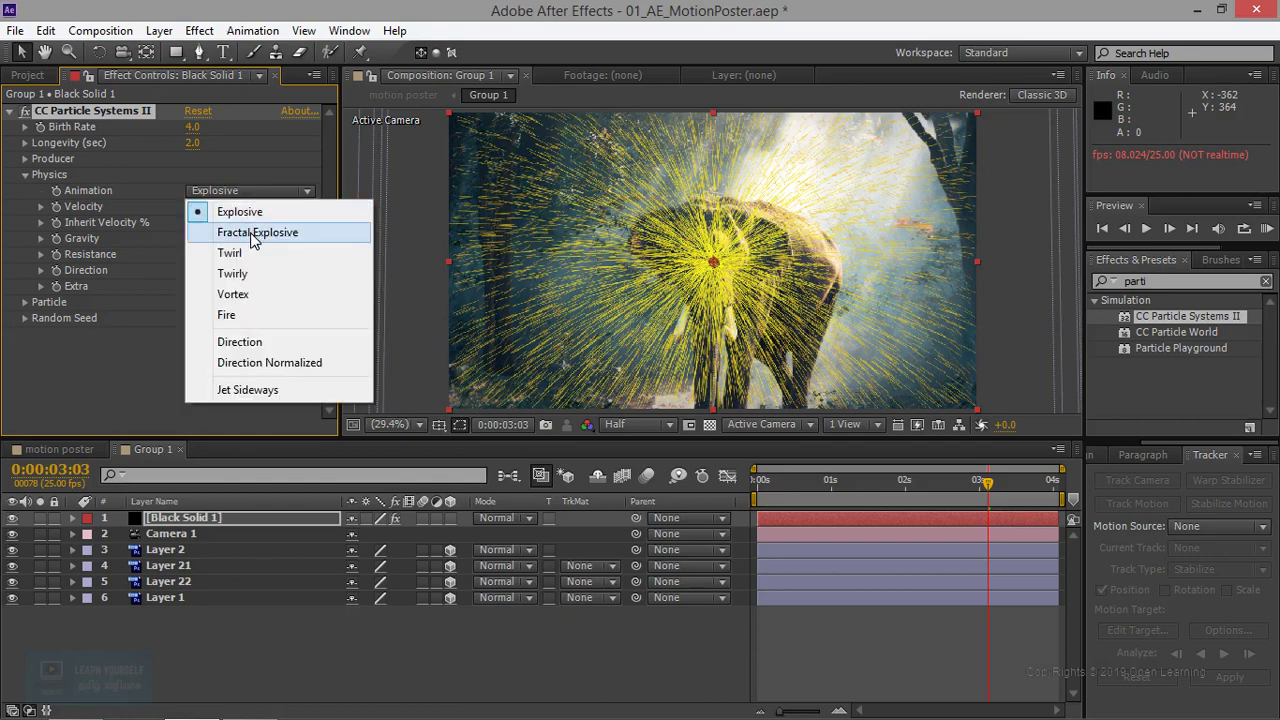
click(258, 232)
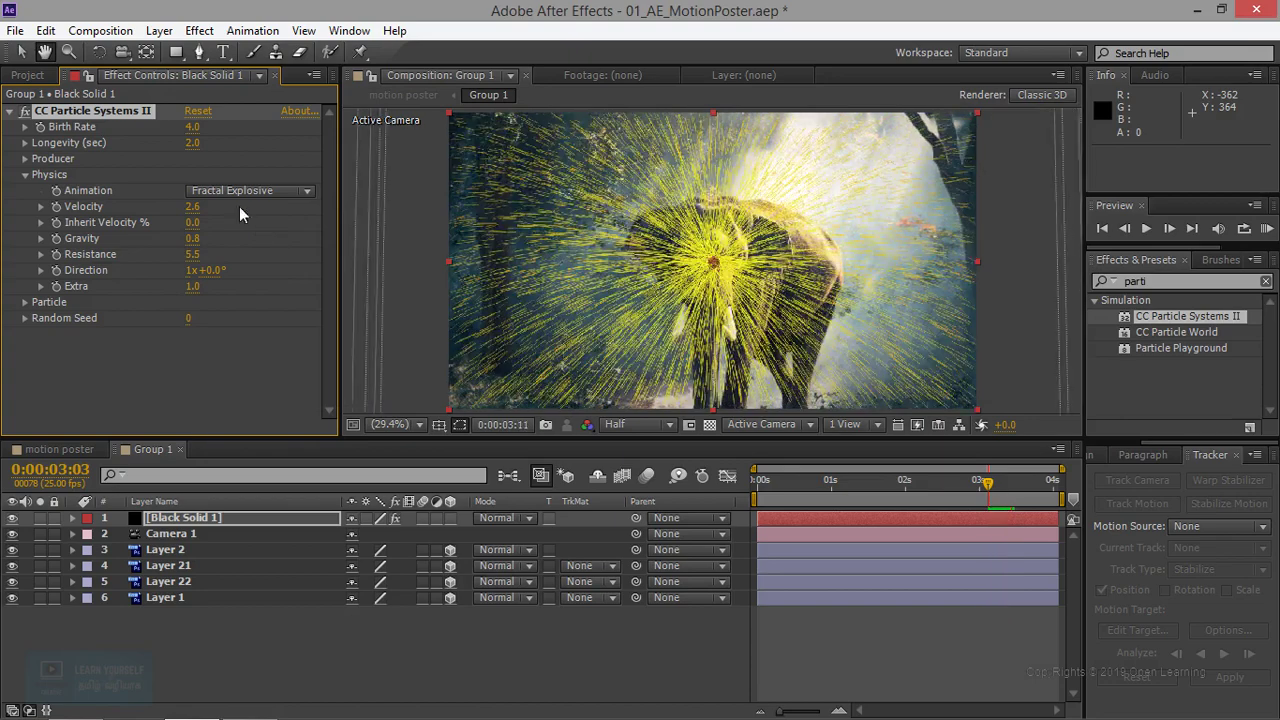
click(258, 198)
click(258, 254)
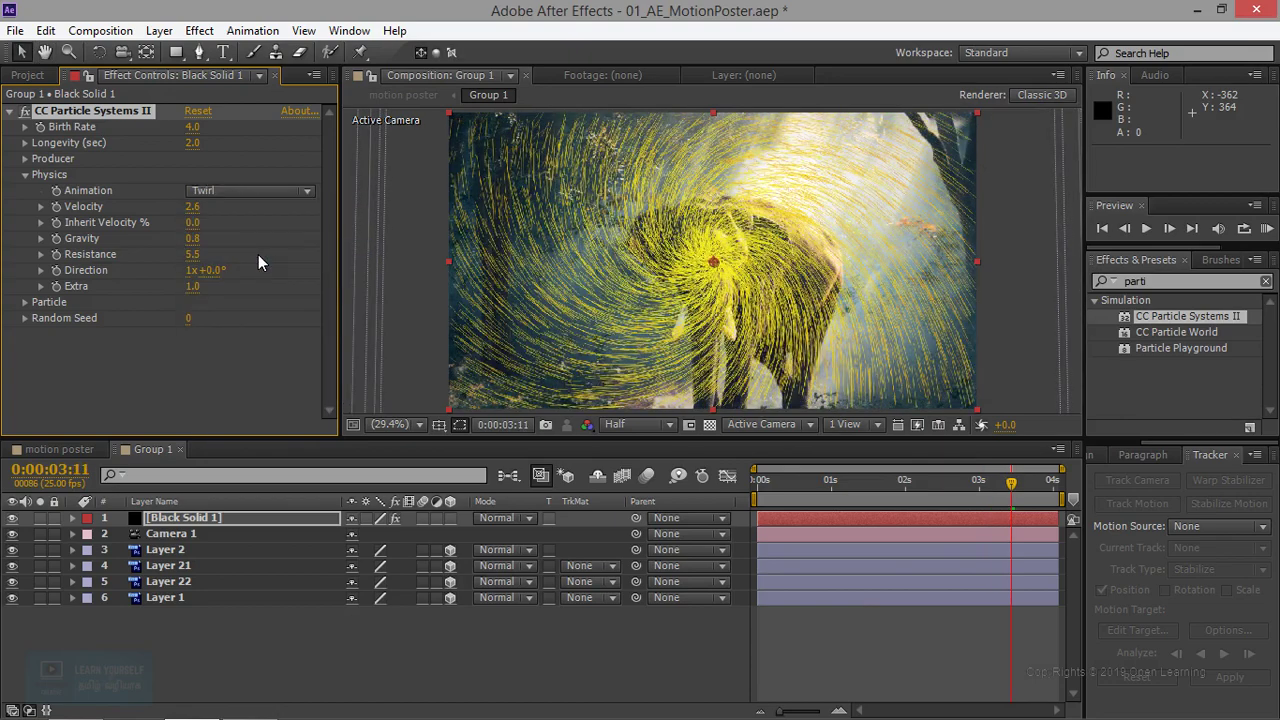
click(261, 195)
click(261, 273)
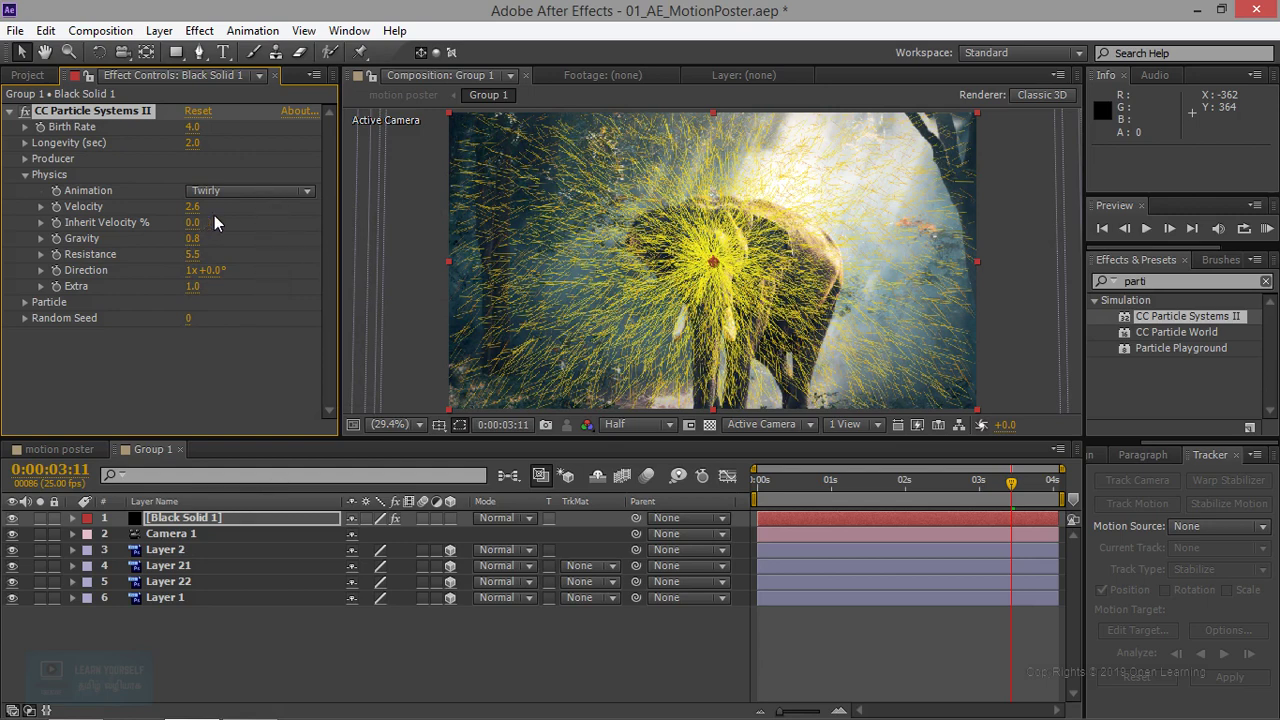
Change the particle type from Shaded Sphere to Faded Sphere.
click(25, 302)
scroll(99, 410, down, 2)
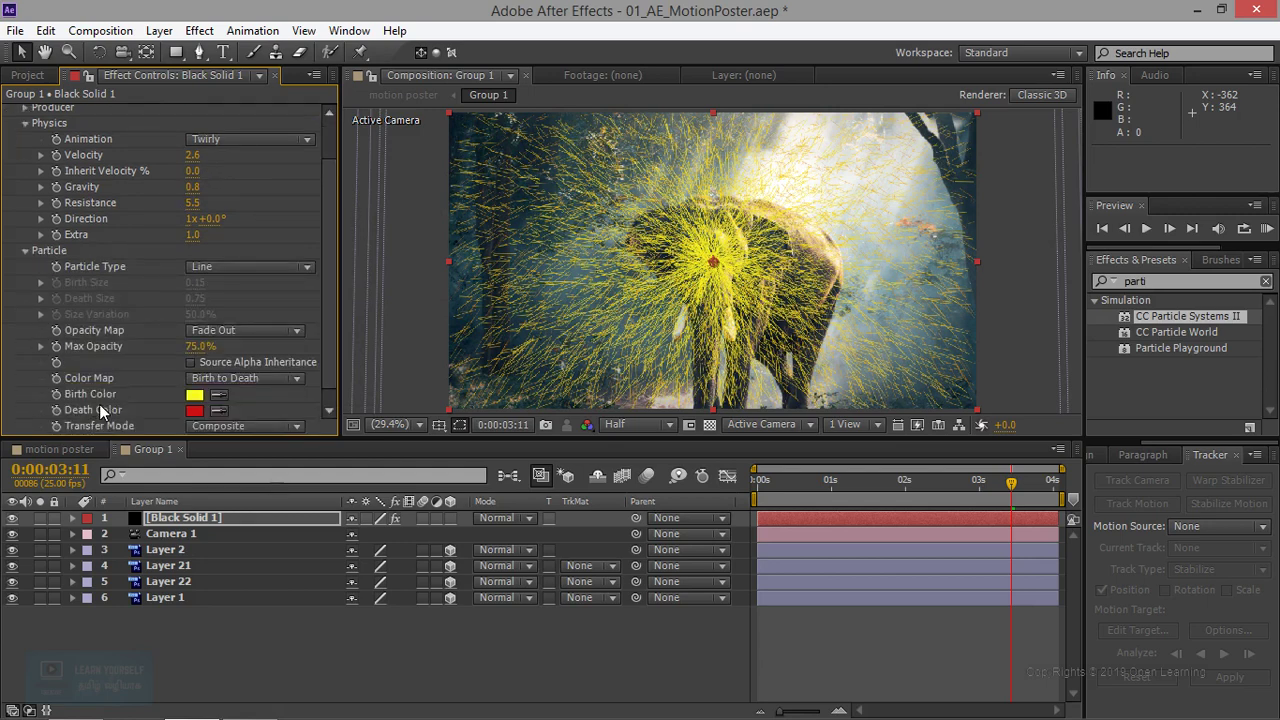
click(231, 266)
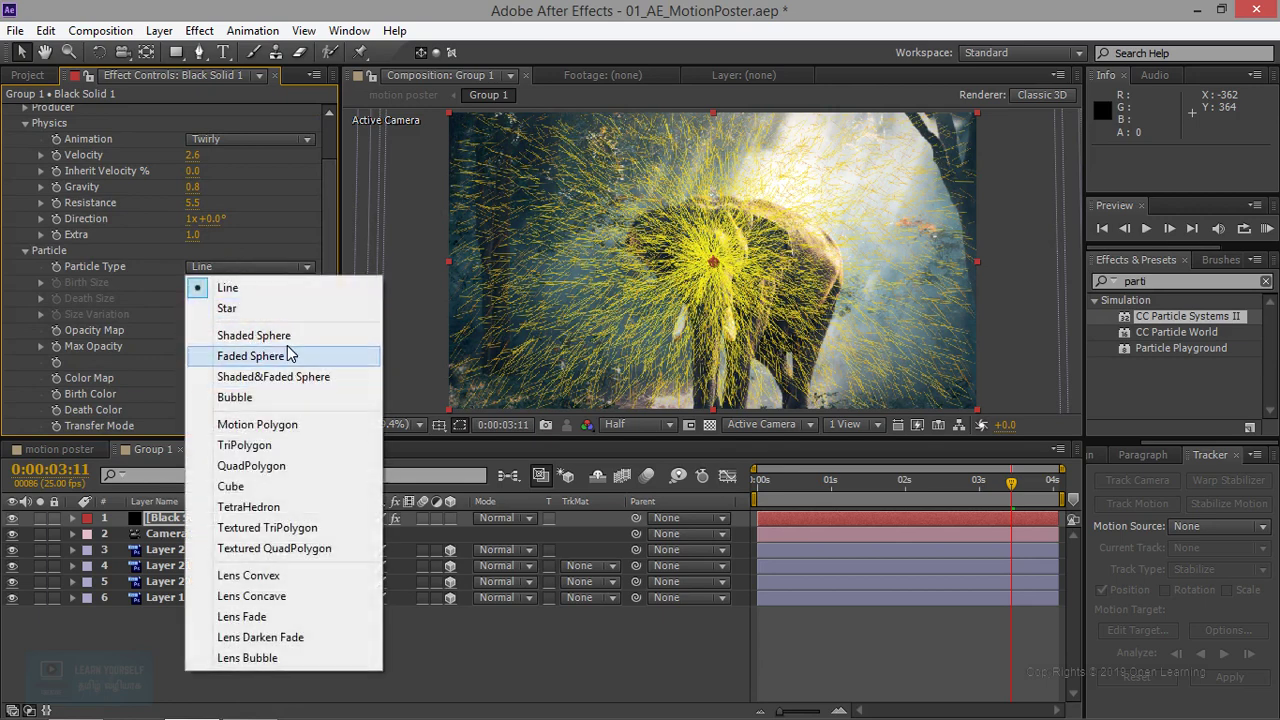
click(280, 335)
click(304, 267)
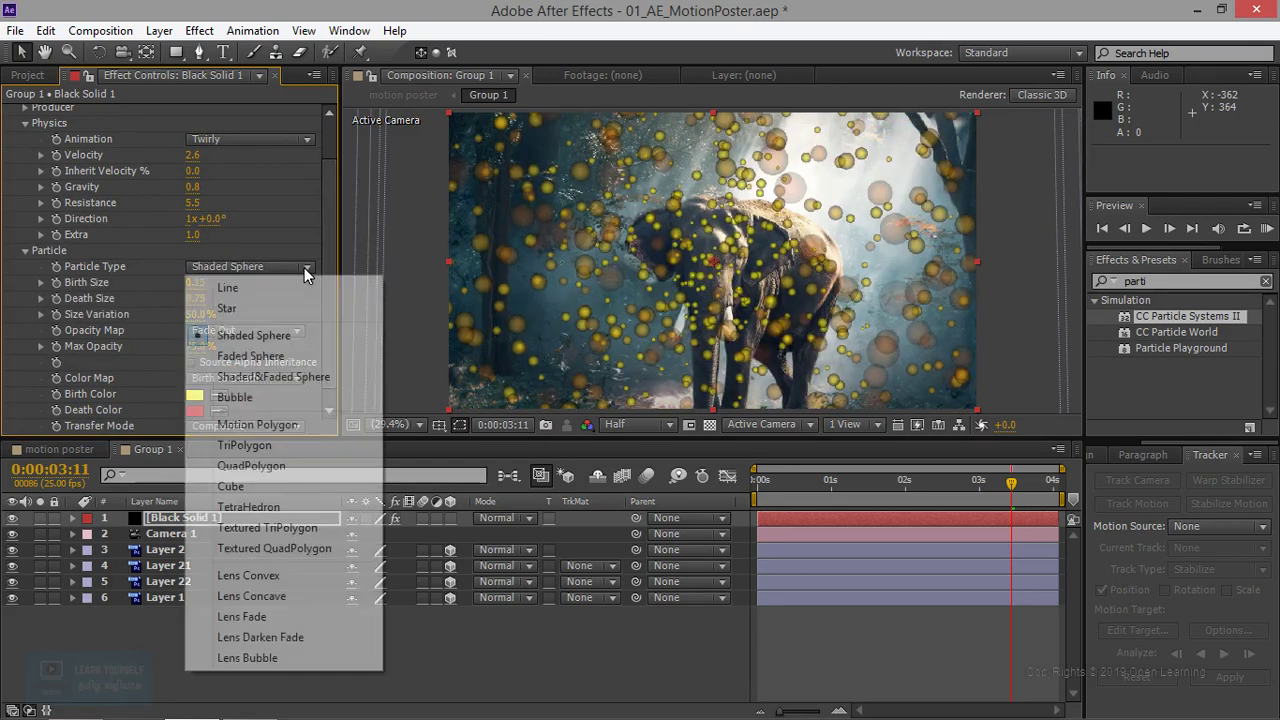
click(288, 356)
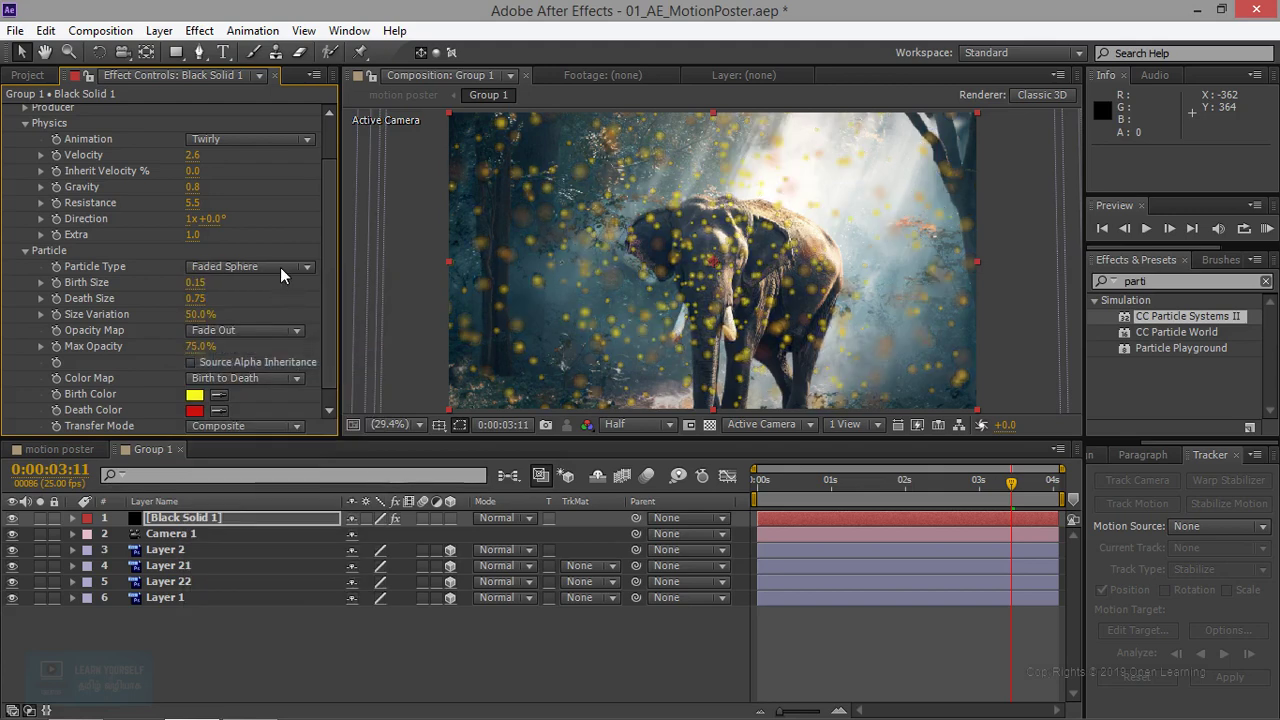
Set Birth Color to light grey D8D8D8 and Death Color to soft red D65252.
click(195, 395)
drag(840, 266, 759, 266)
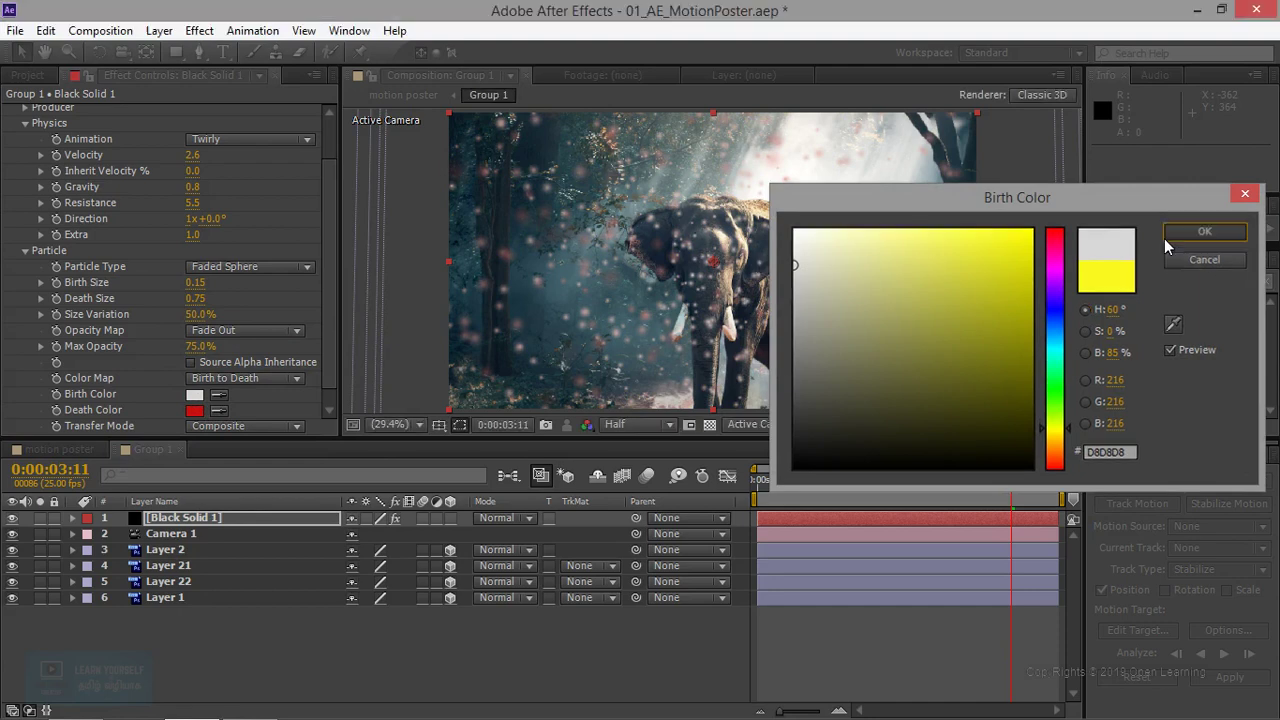
click(1172, 233)
click(194, 410)
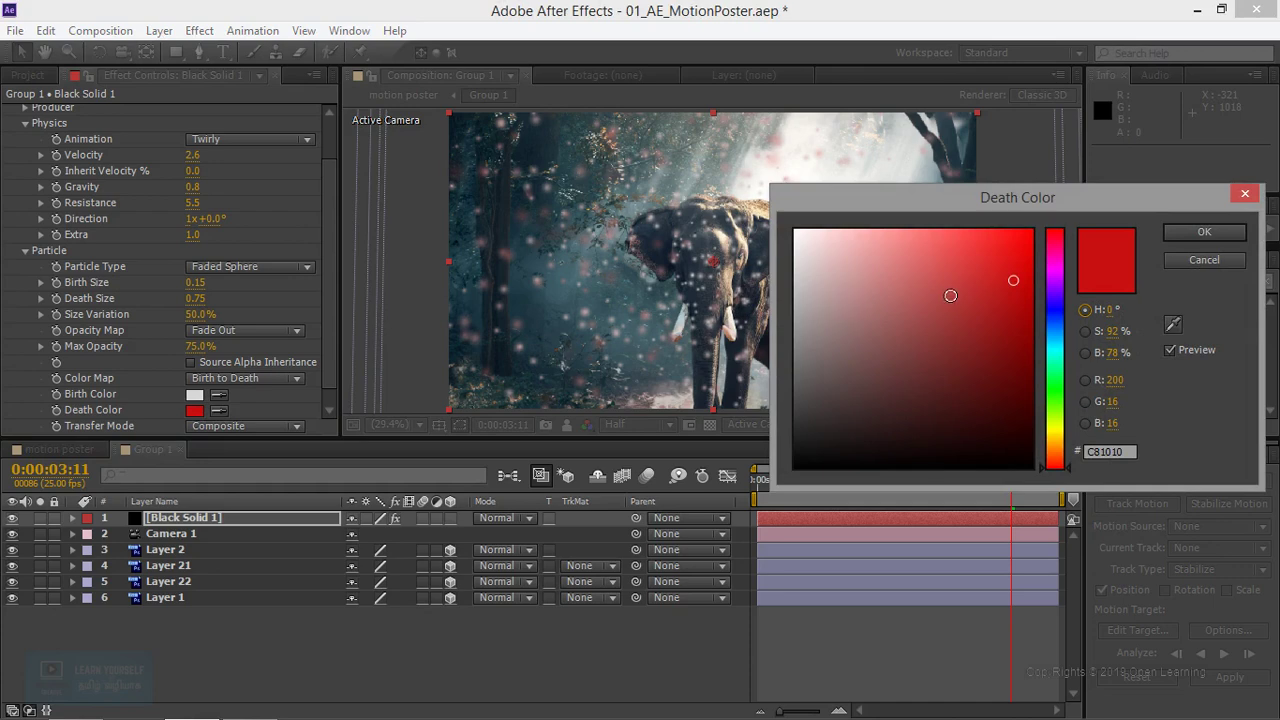
drag(978, 270, 937, 272)
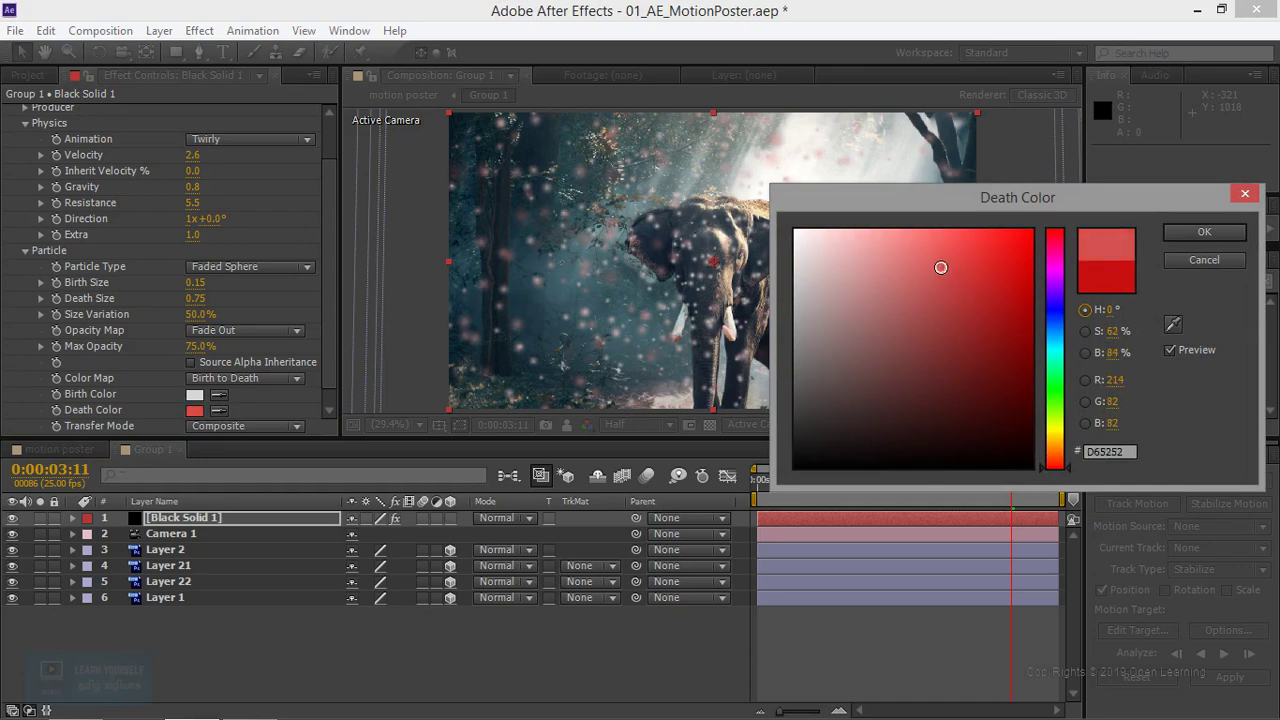
click(1205, 232)
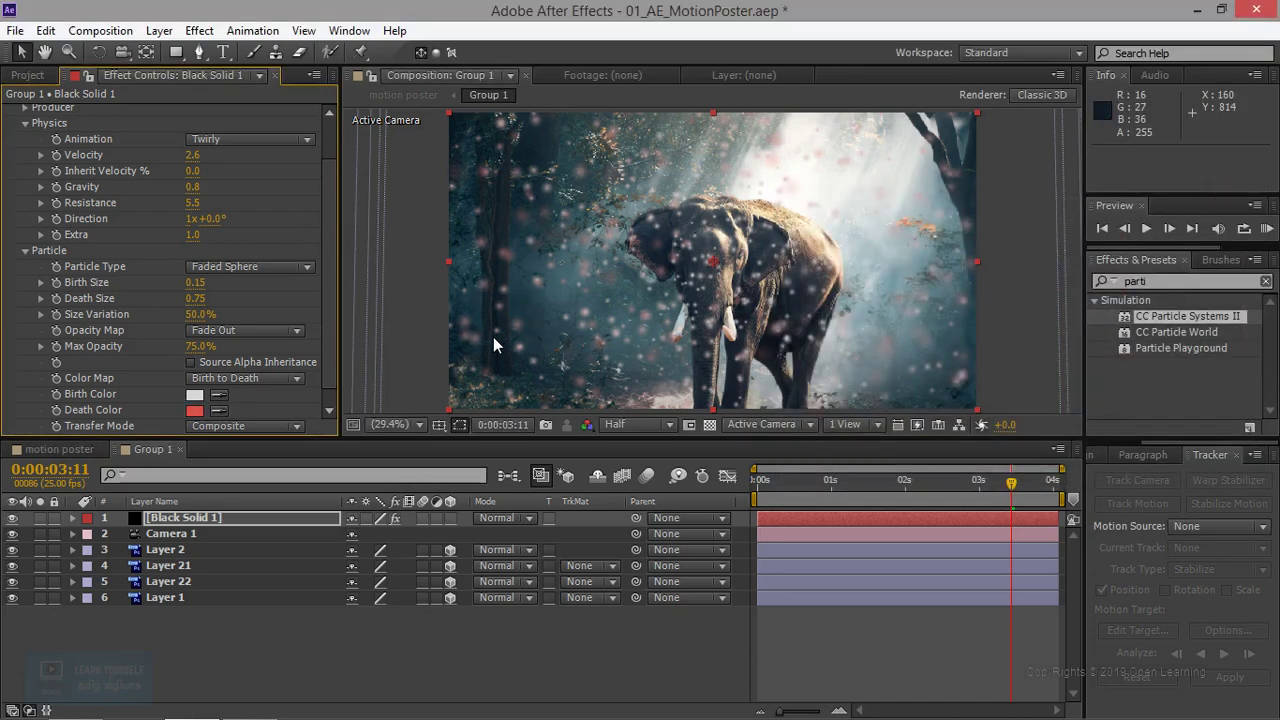
Preview the softened 54%-opacity particles and expand the Random Seed setting.
click(1149, 234)
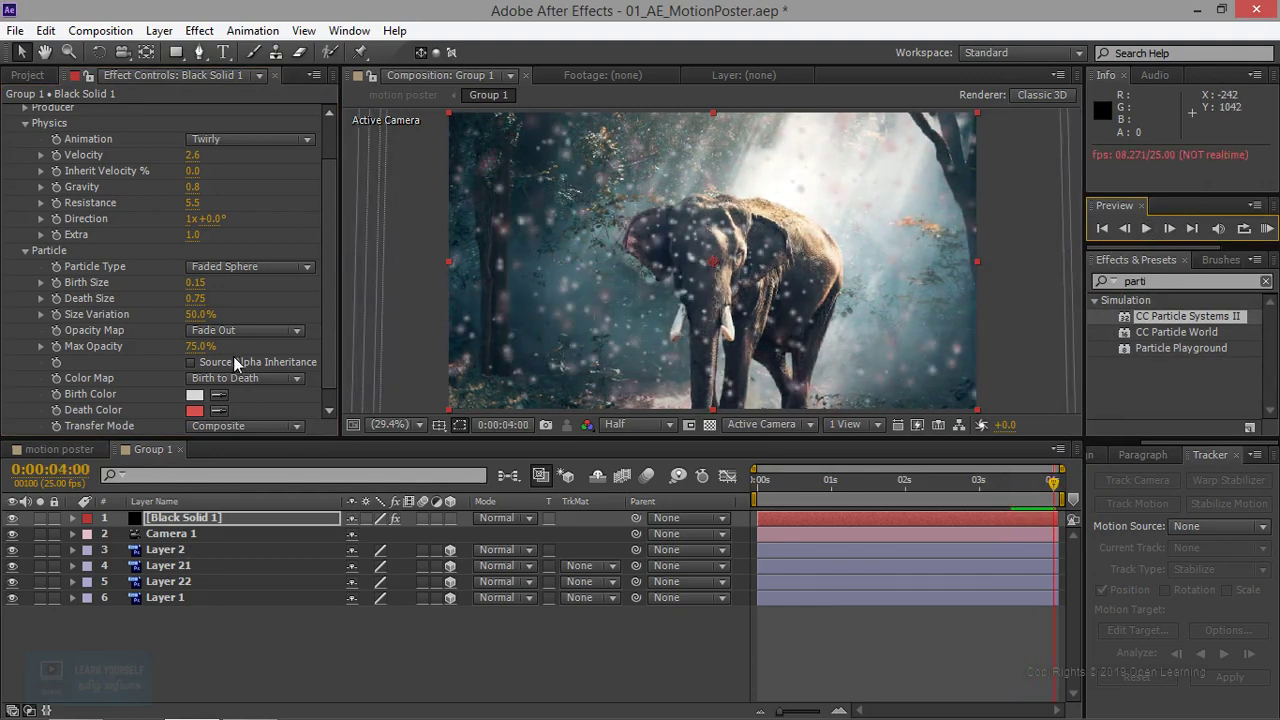
scroll(335, 236, down, 1)
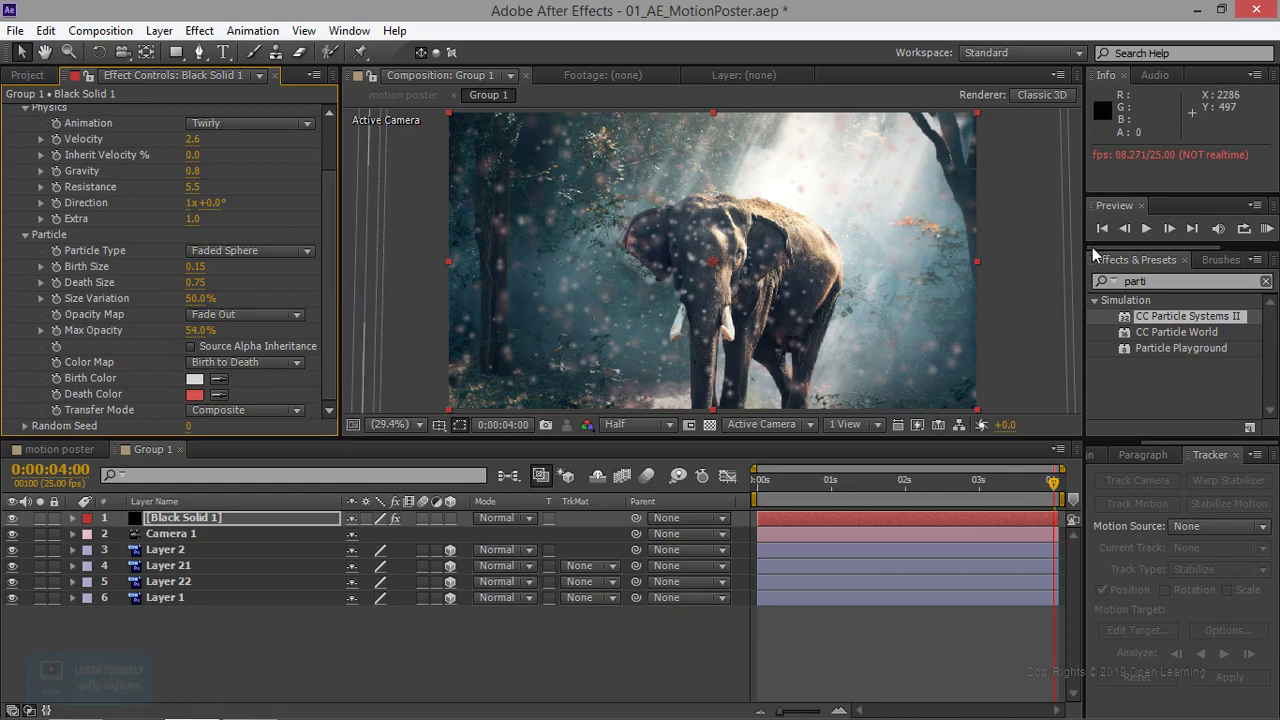
click(1152, 229)
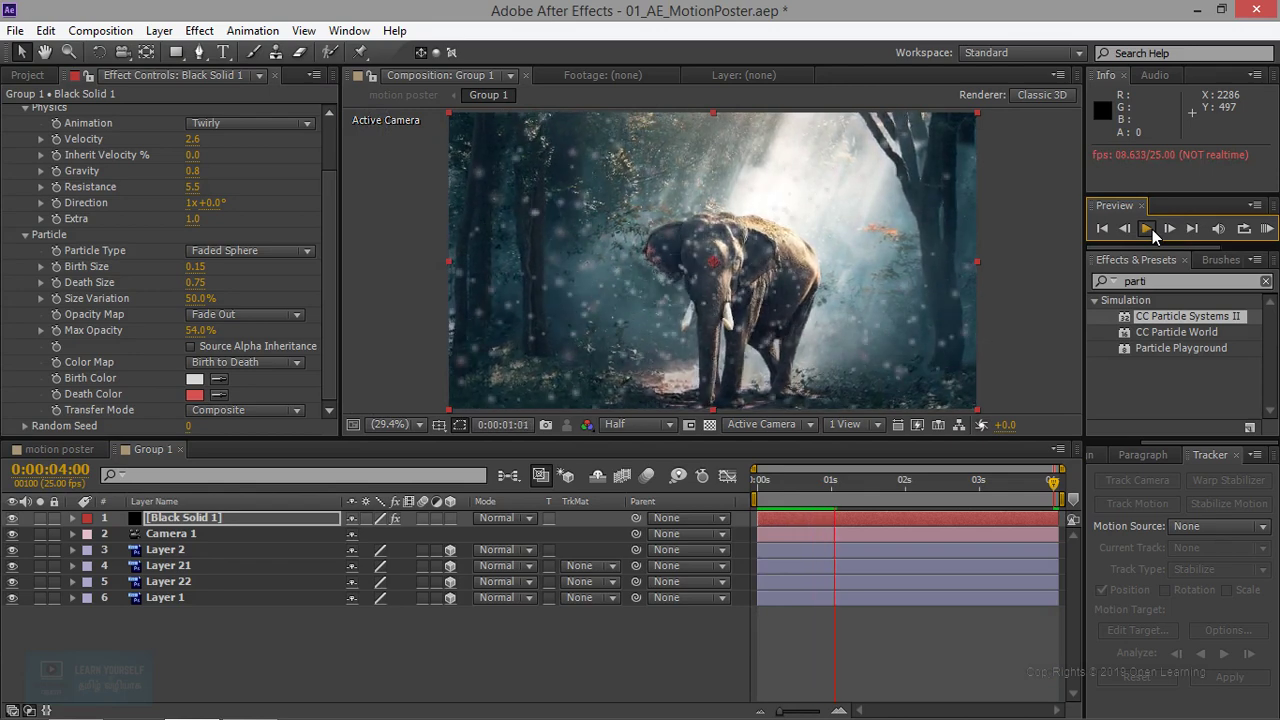
click(1152, 229)
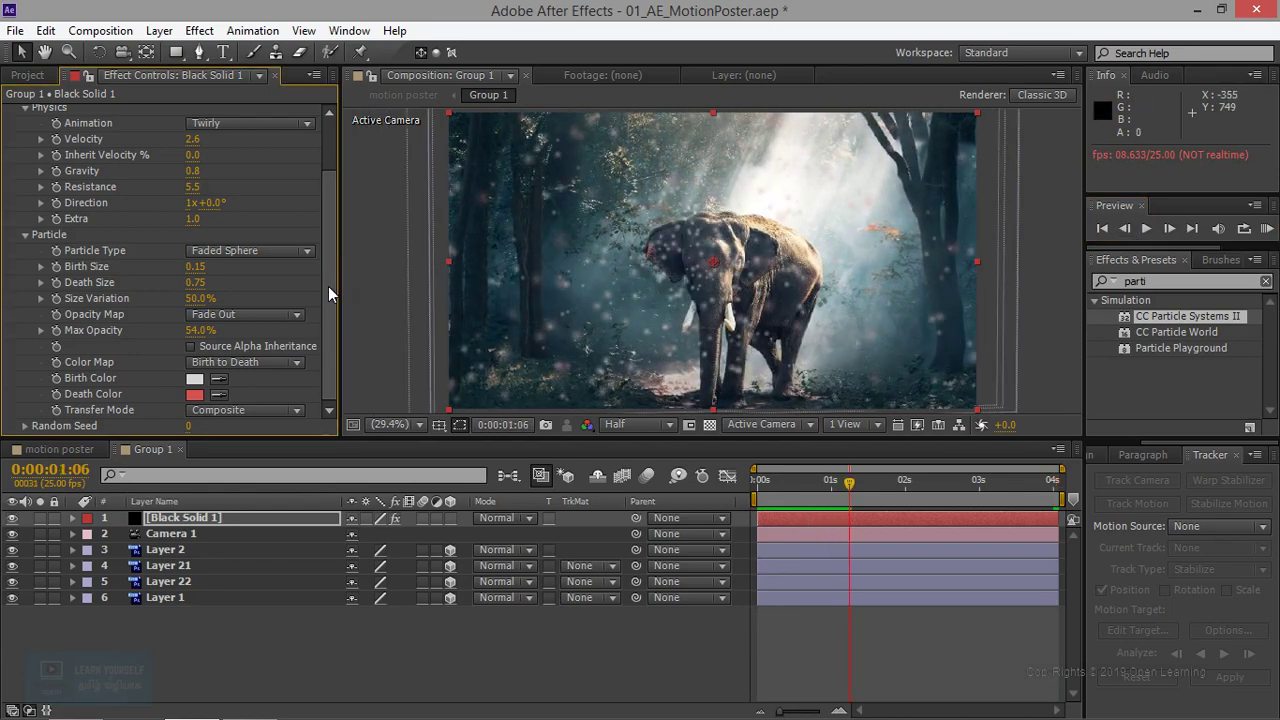
click(25, 425)
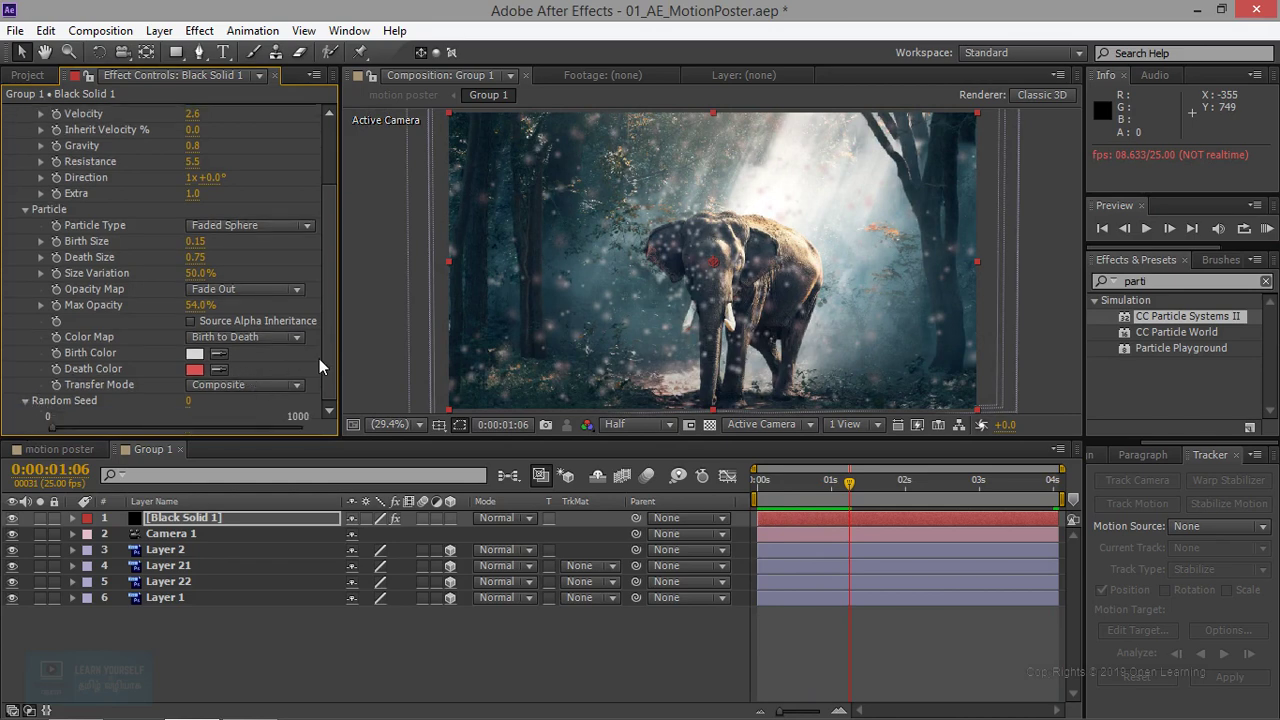
scroll(320, 355, up, 3)
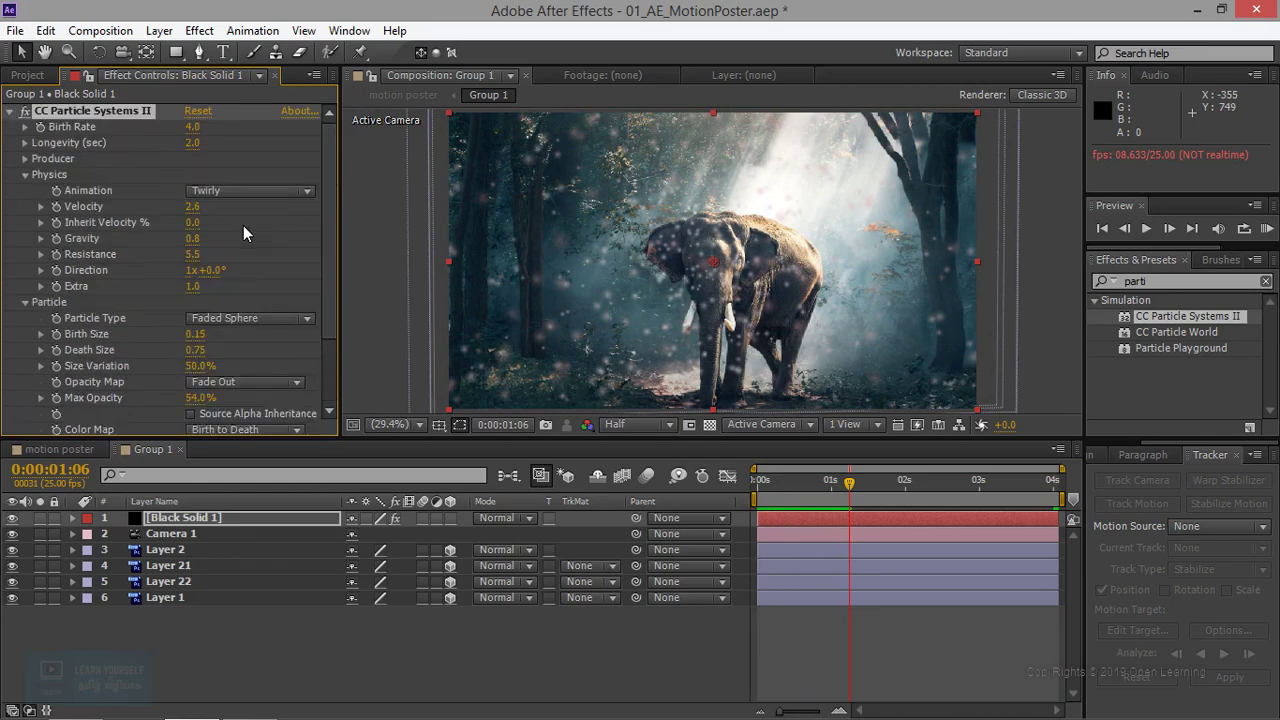
click(20, 161)
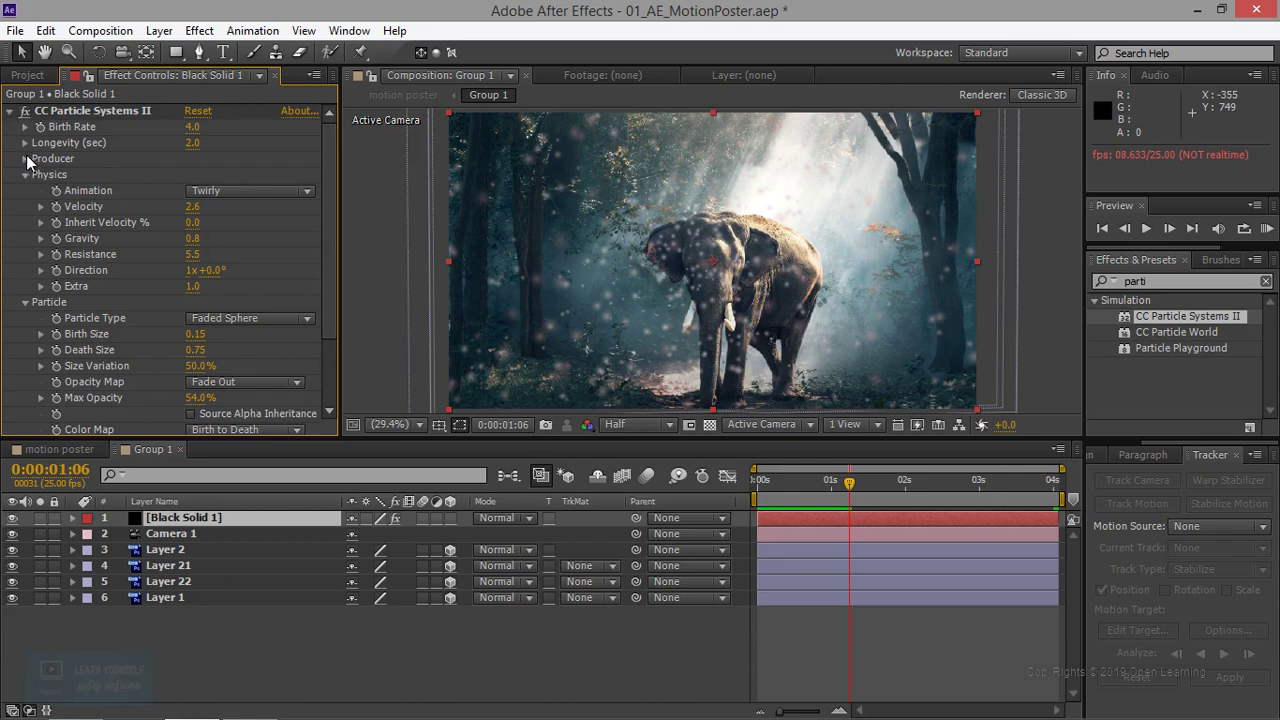
click(26, 162)
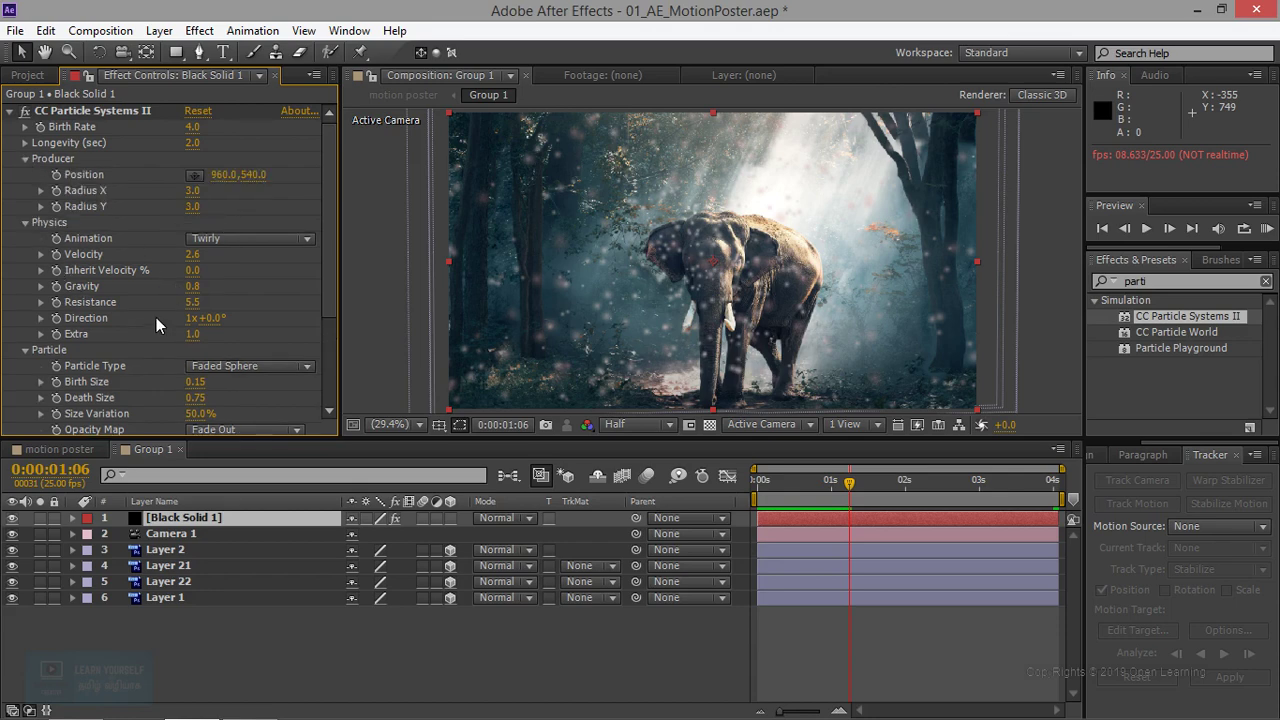
click(26, 143)
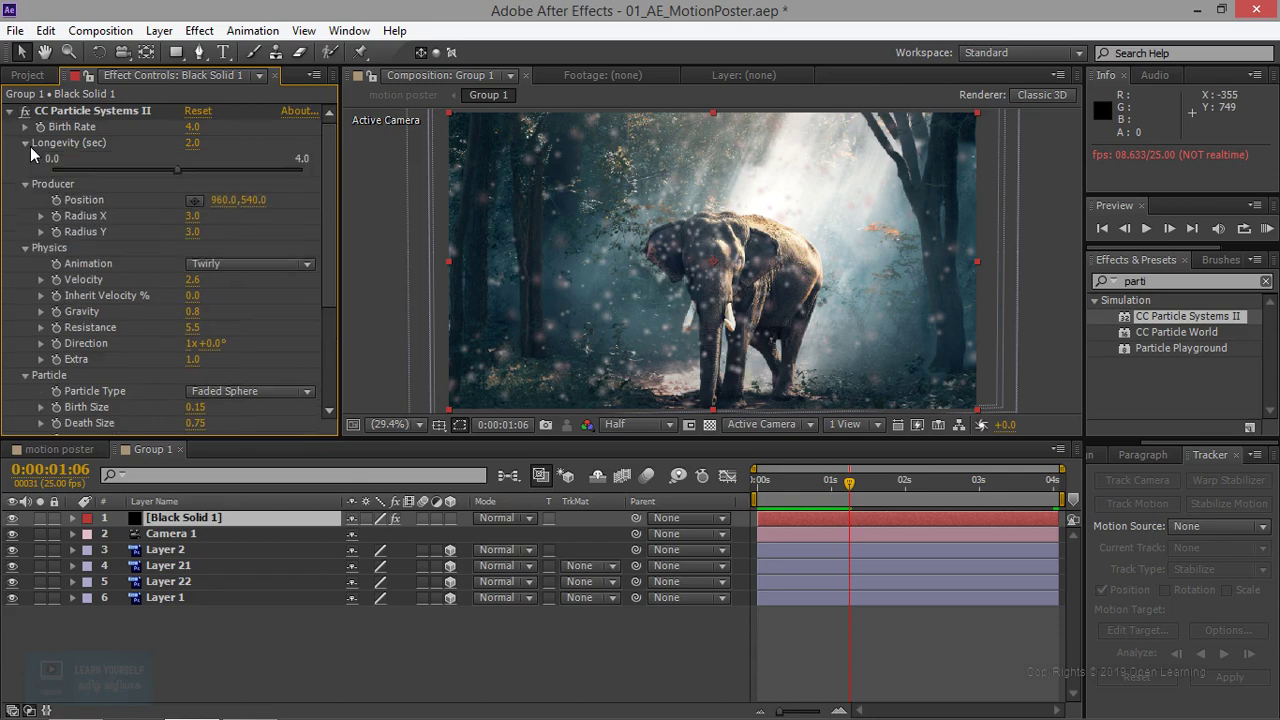
drag(178, 175, 135, 173)
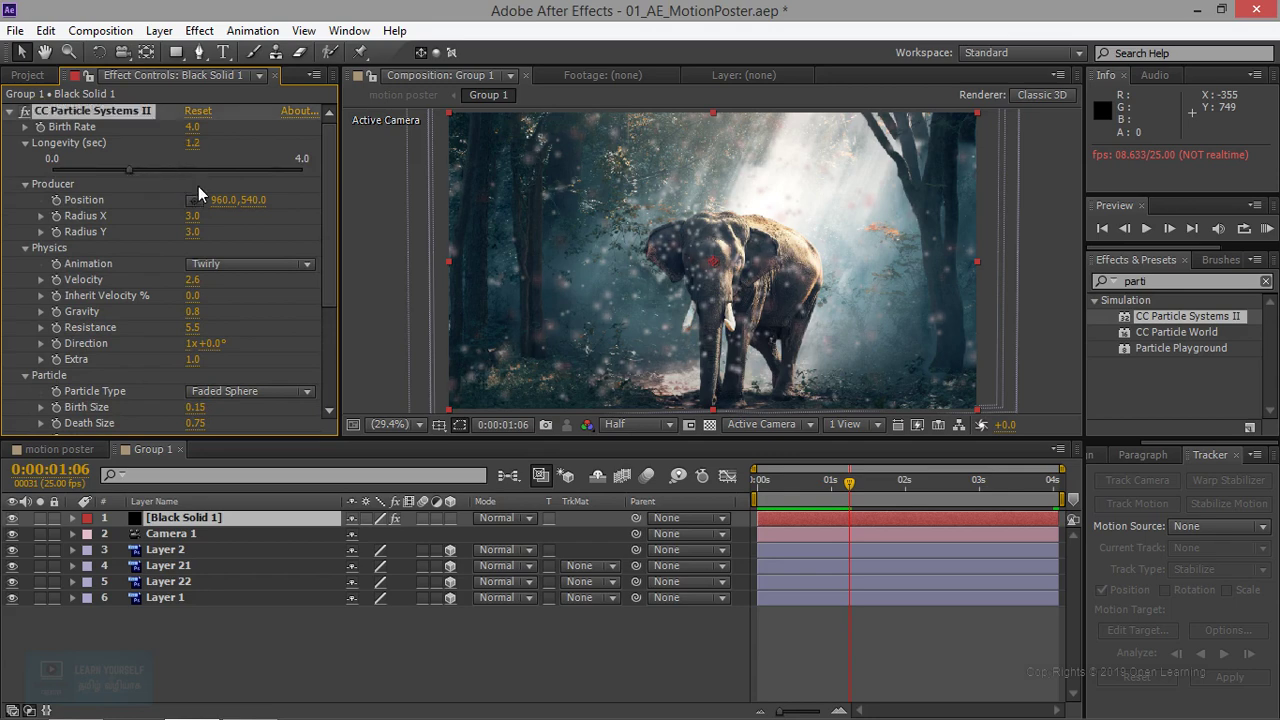
click(1146, 229)
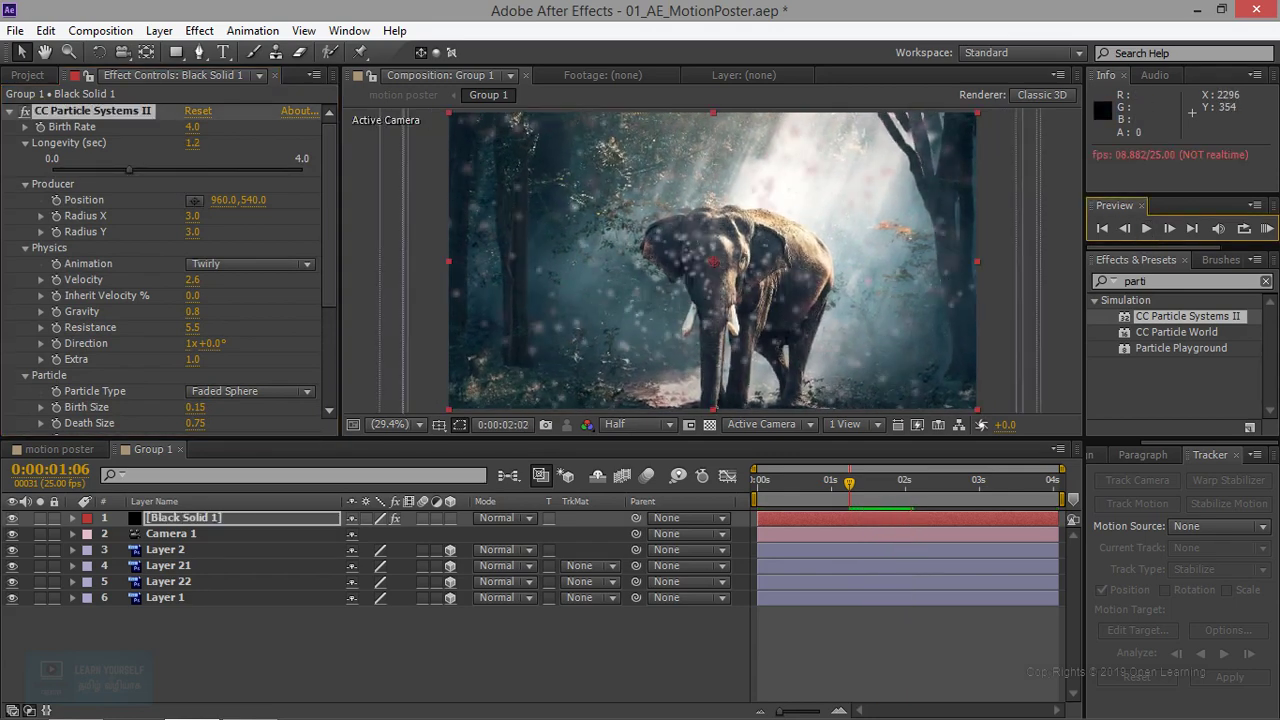
key(v)
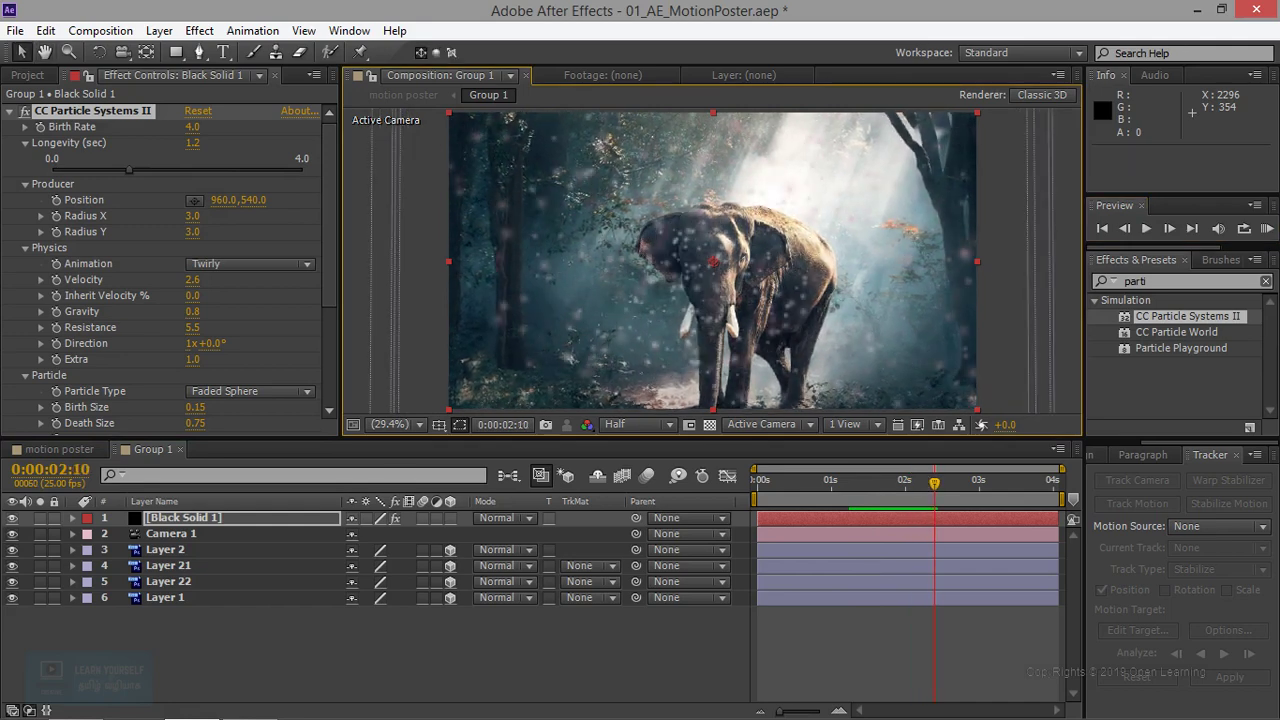
key(ctrl+z)
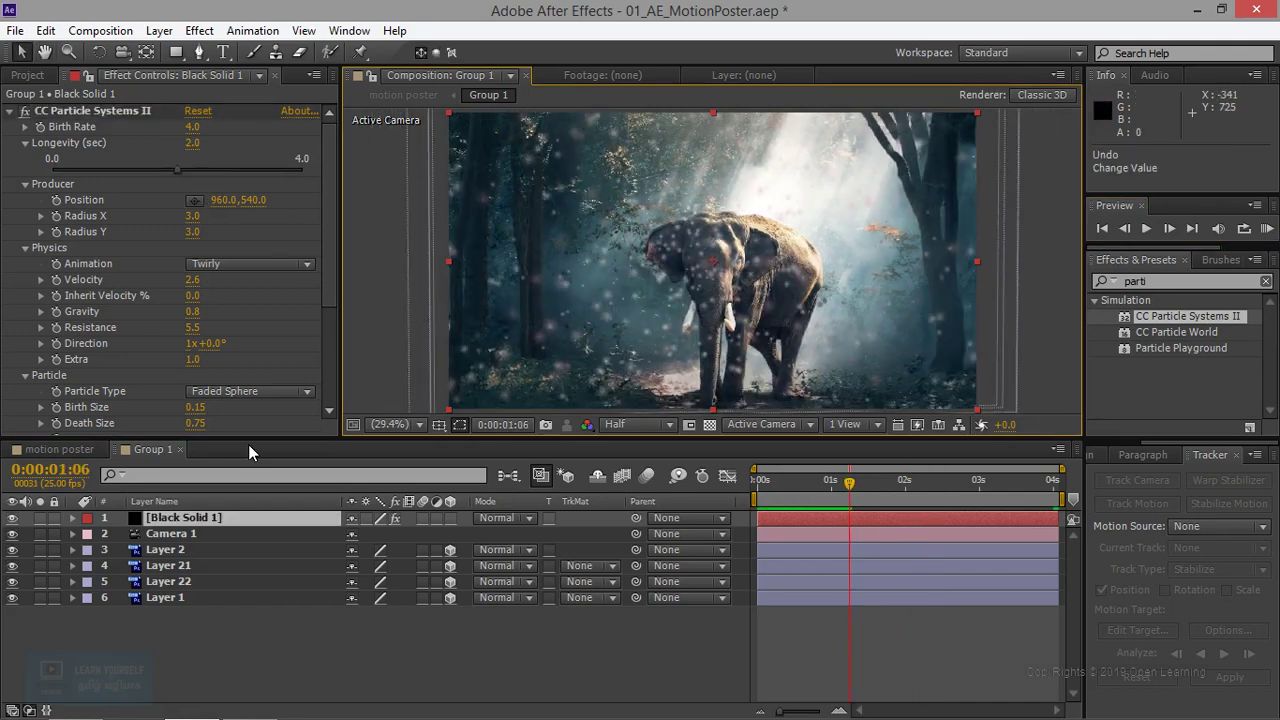
Scrub Velocity to 3.5, Gravity to -0.4 and Resistance to 13.1, then preview the rising particles.
scroll(260, 346, down, 2)
scroll(260, 346, down, 2)
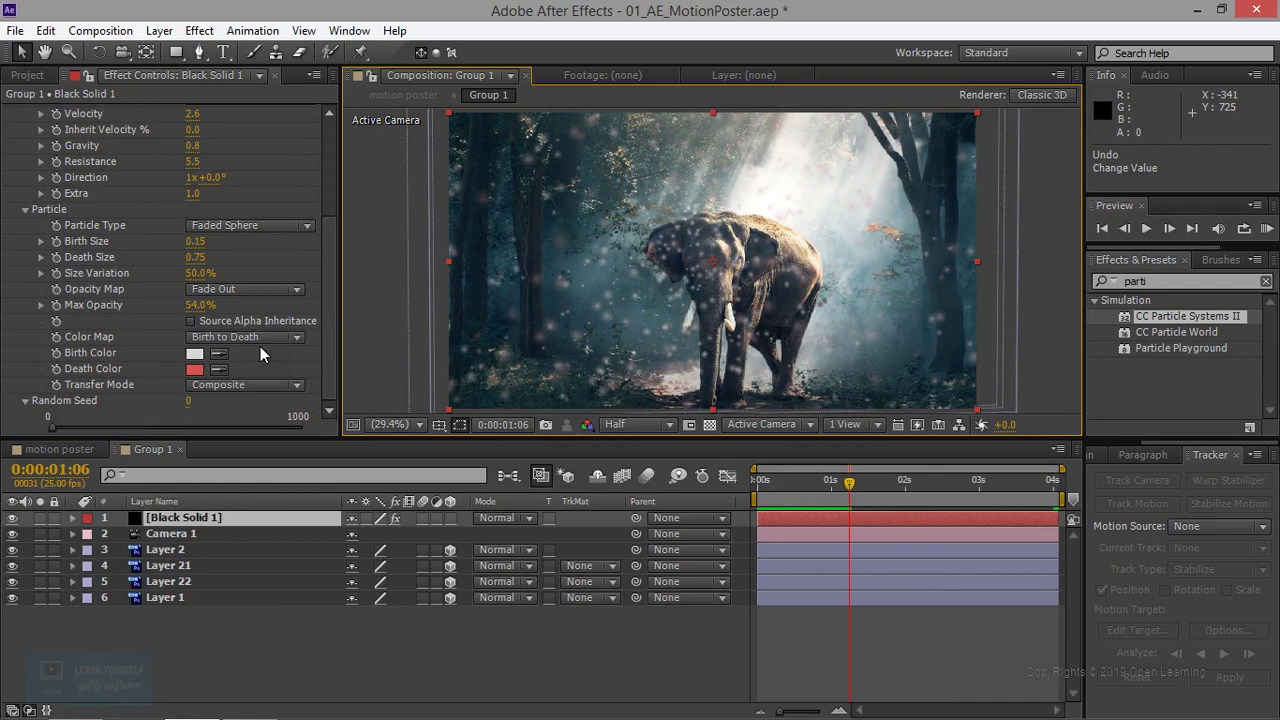
key(space)
scroll(206, 298, up, 1)
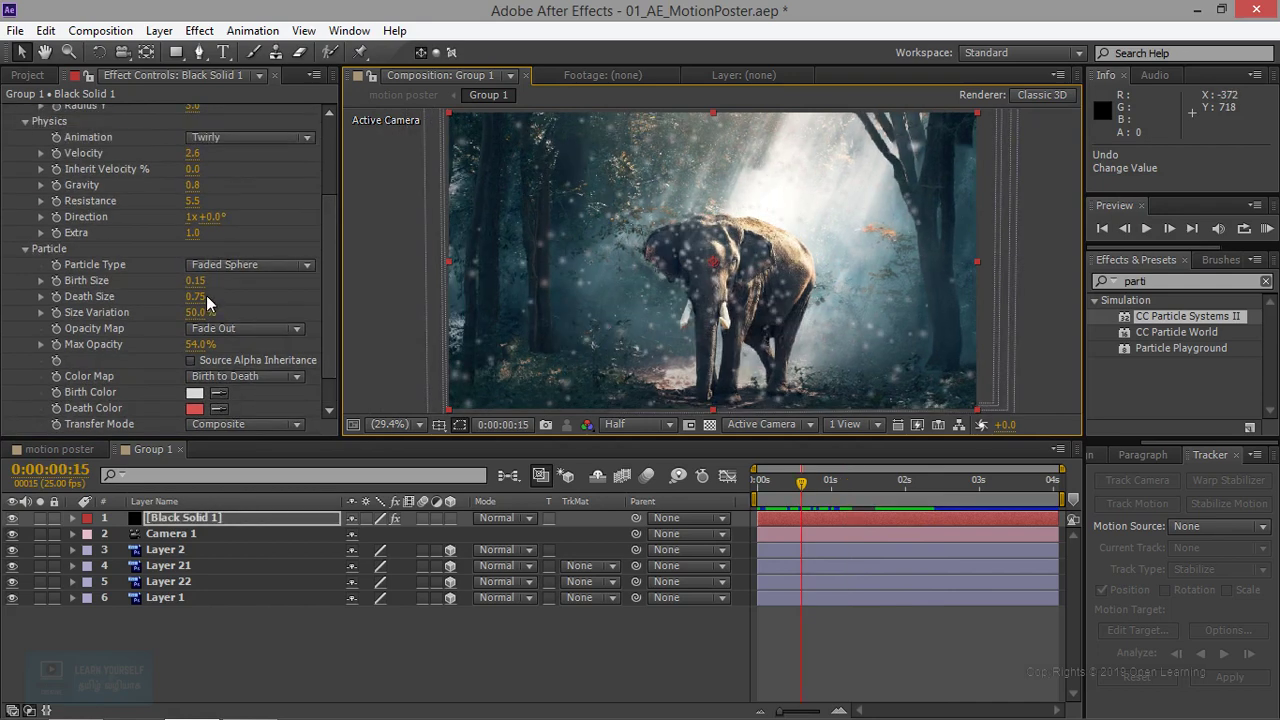
scroll(240, 201, down, 1)
scroll(240, 201, up, 1)
scroll(240, 201, up, 1)
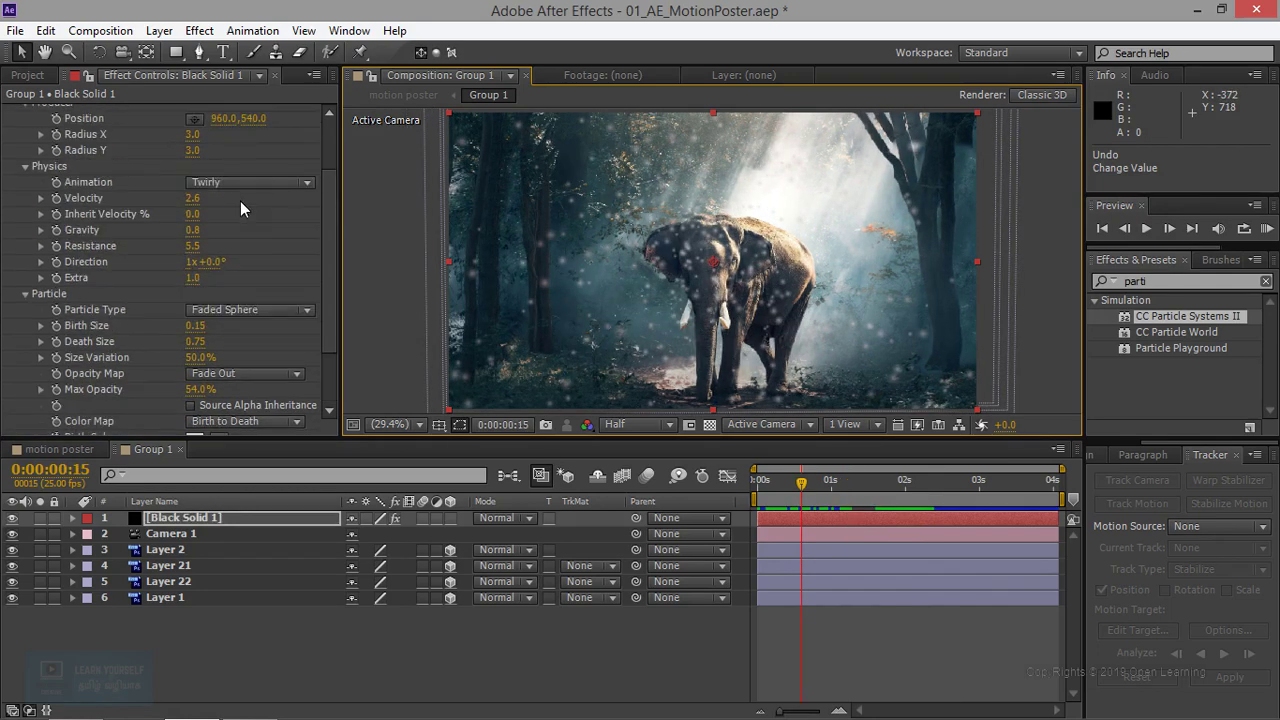
drag(192, 198, 201, 198)
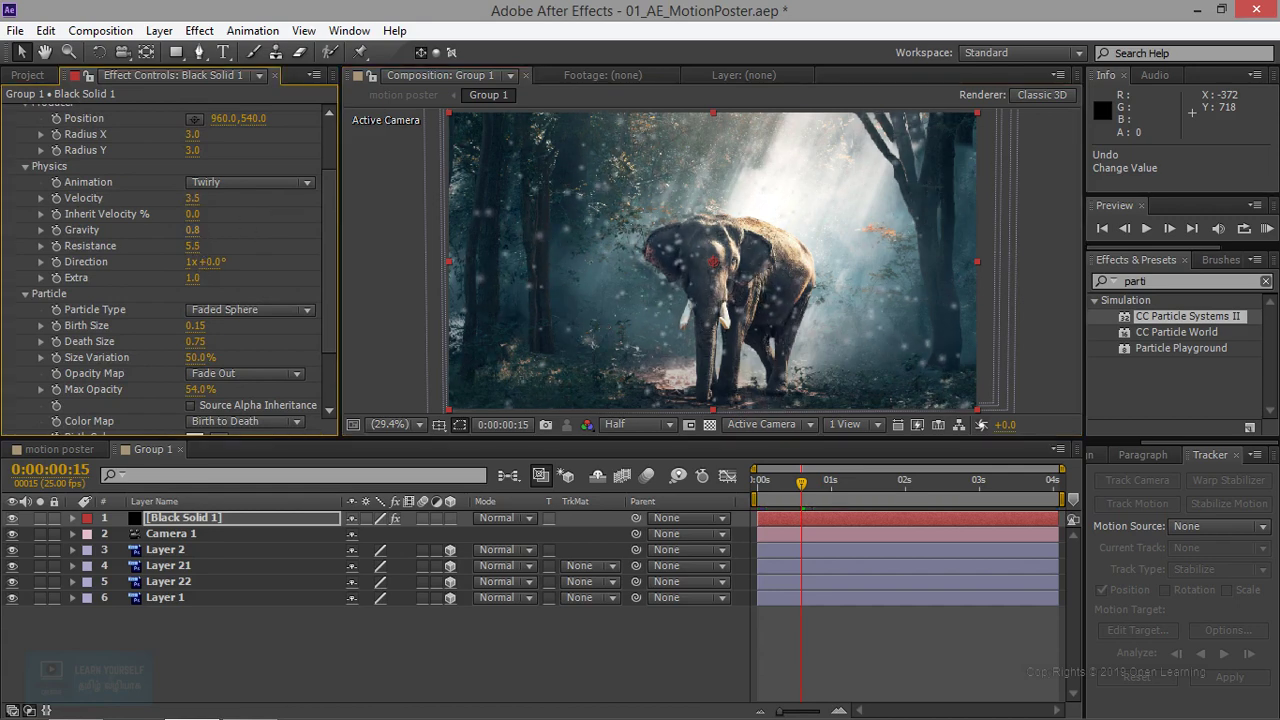
drag(192, 230, 103, 253)
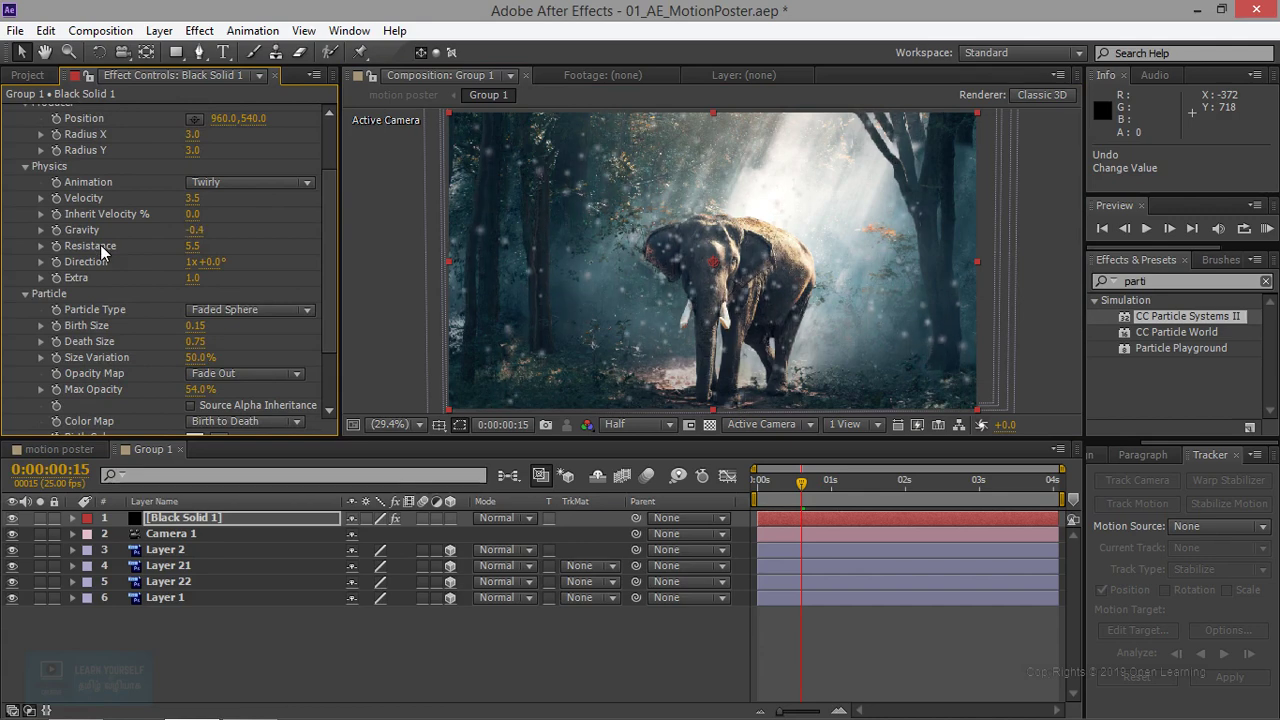
mouse_move(192, 246)
mouse_down()
mouse_move(243, 246)
mouse_move(228, 246)
mouse_up()
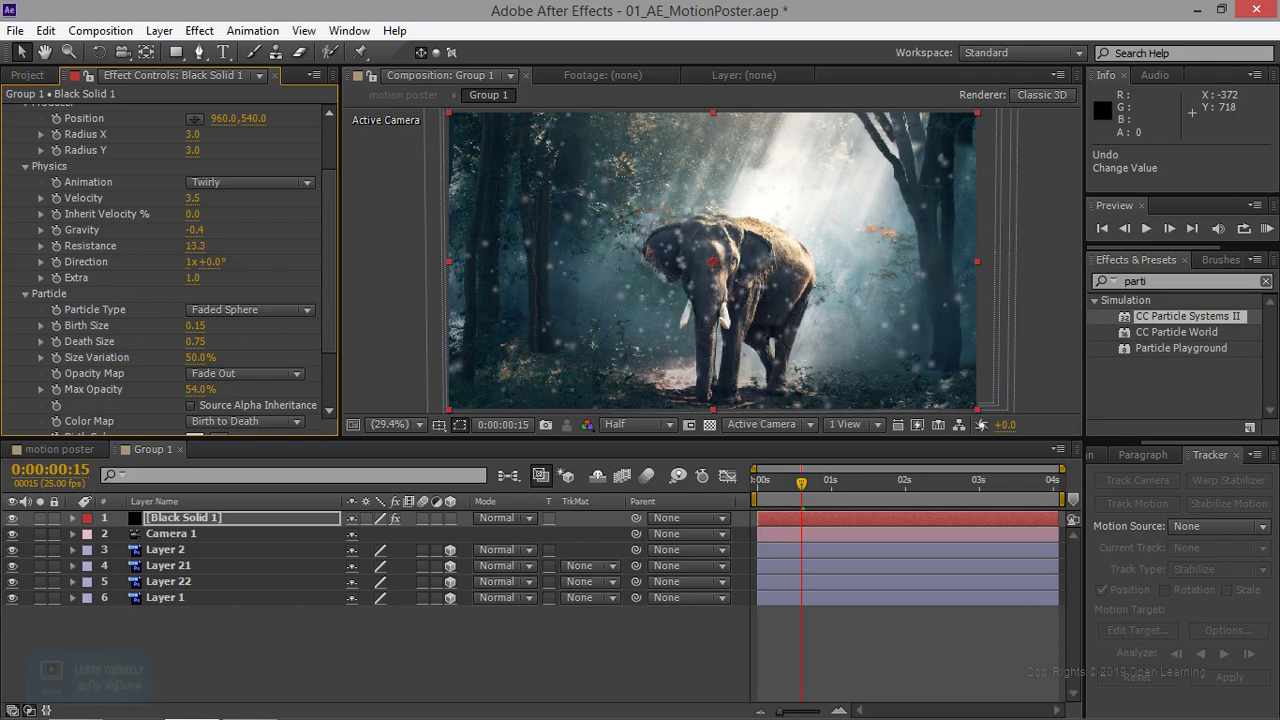
click(1143, 230)
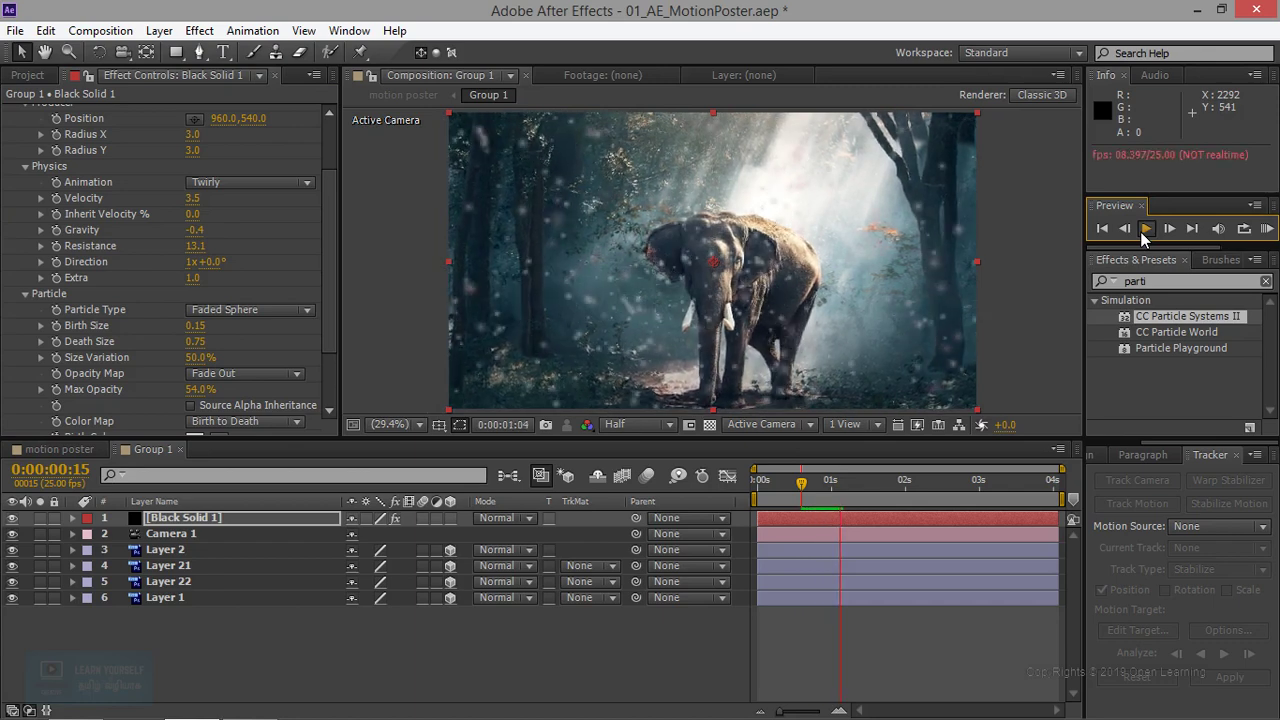
click(1140, 231)
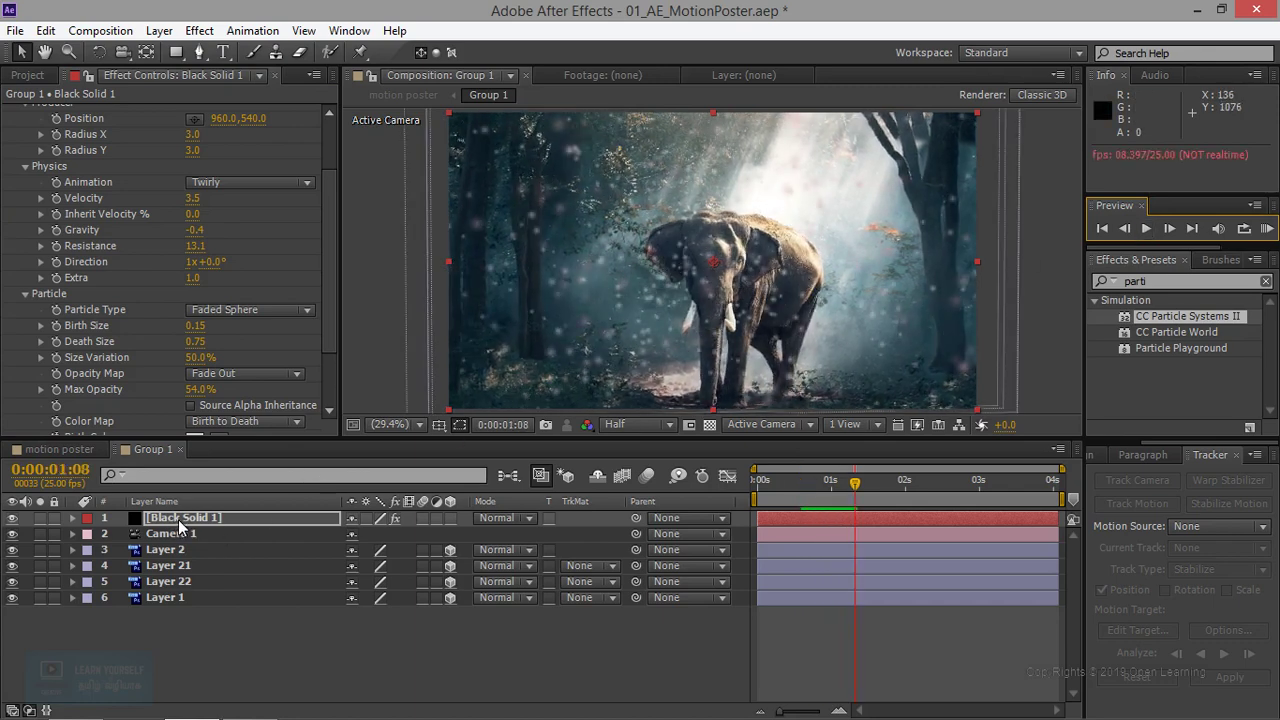
Move Black Solid 1 down the stack past Layers 2 and 21 to sit just above Layer 1.
click(12, 549)
click(12, 549)
drag(210, 518, 202, 552)
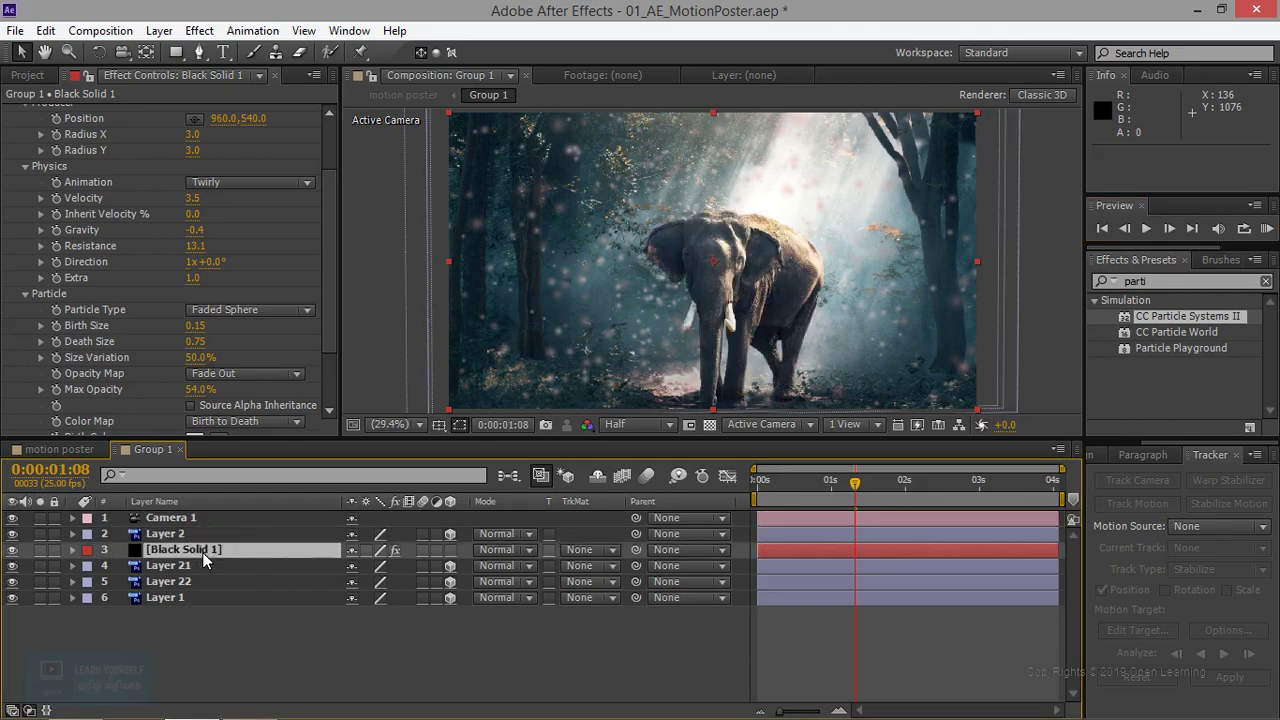
drag(193, 553, 196, 575)
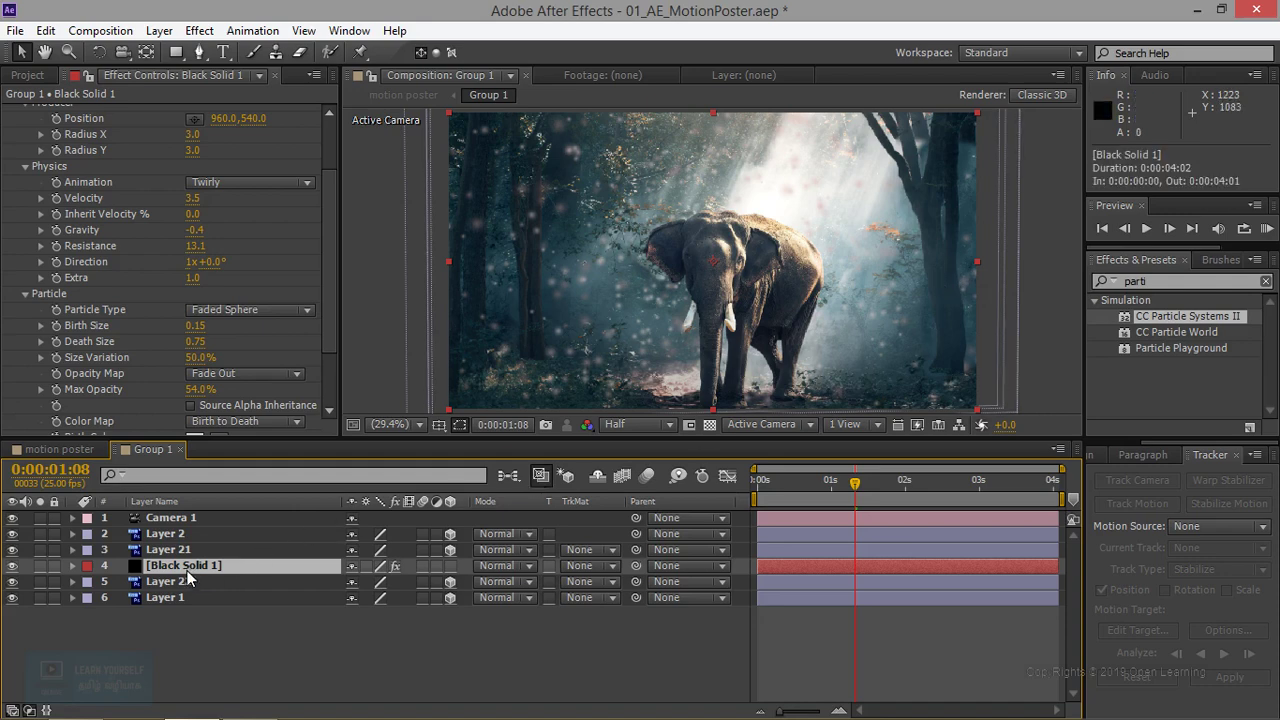
drag(187, 572, 185, 585)
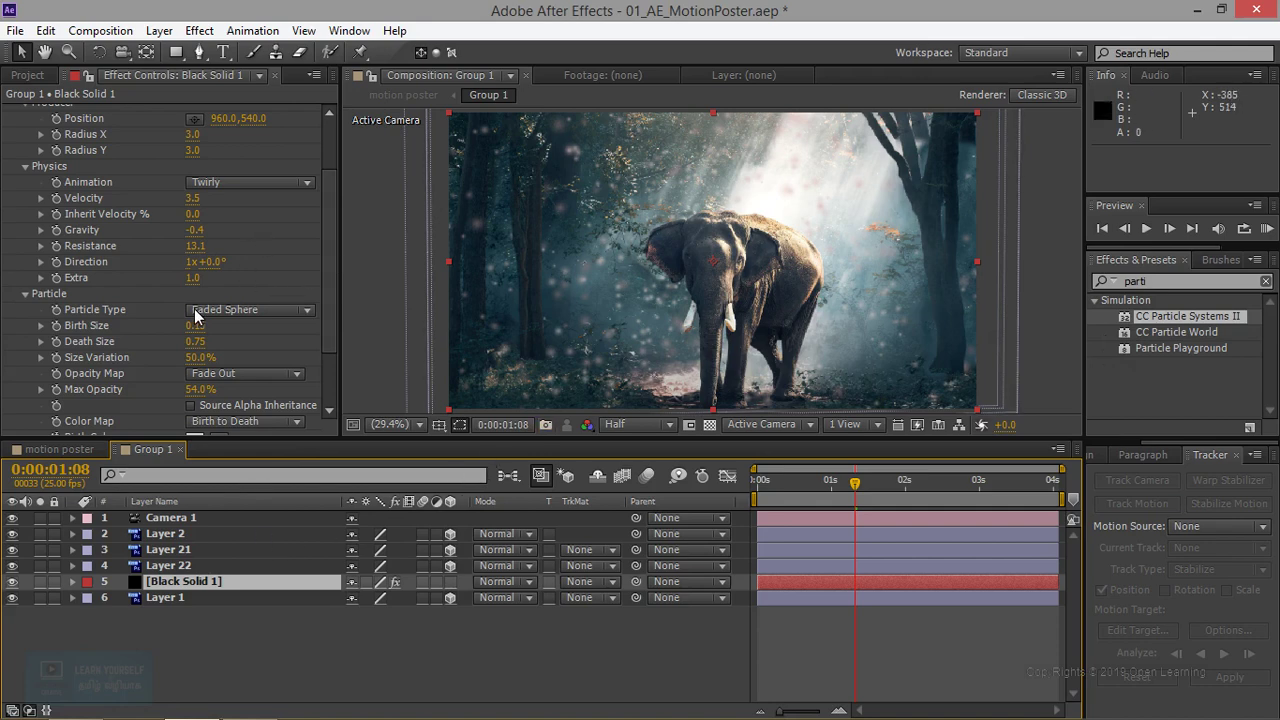
Lower Max Opacity to 15% and preview the dimmer particles behind the elephant.
mouse_move(333, 274)
mouse_down()
mouse_move(337, 210)
mouse_move(343, 305)
mouse_up()
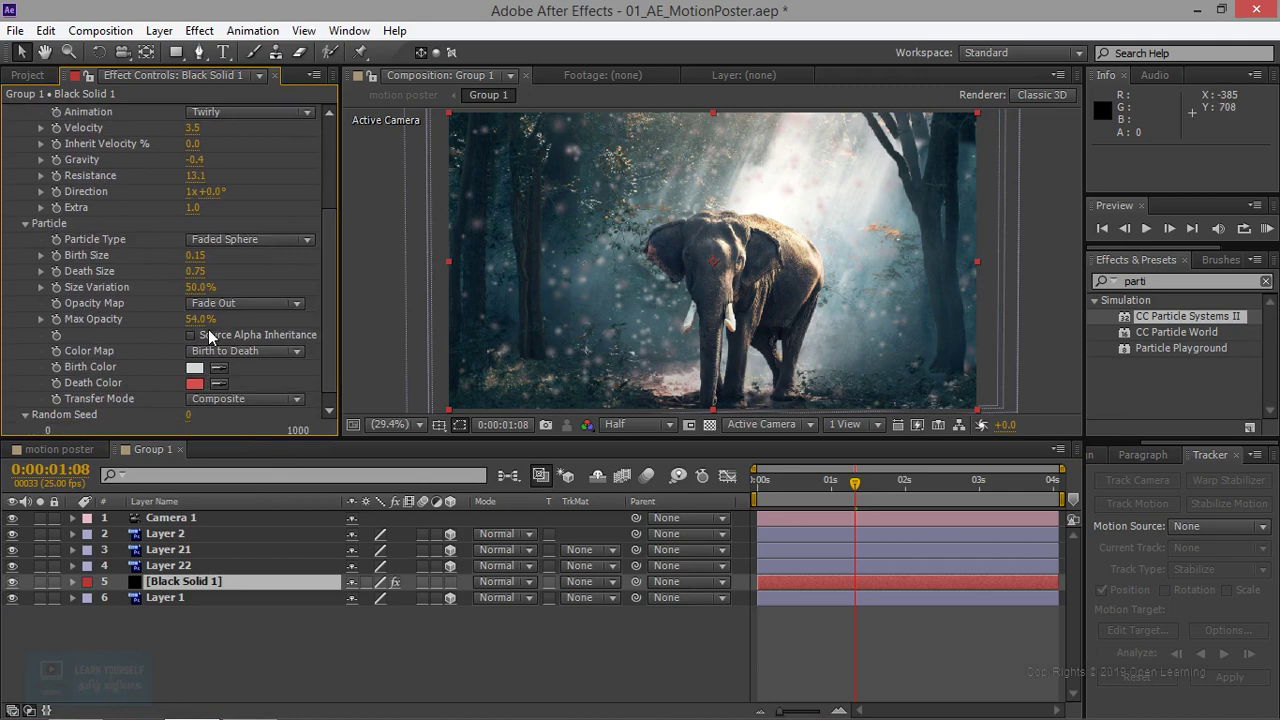
key(Return)
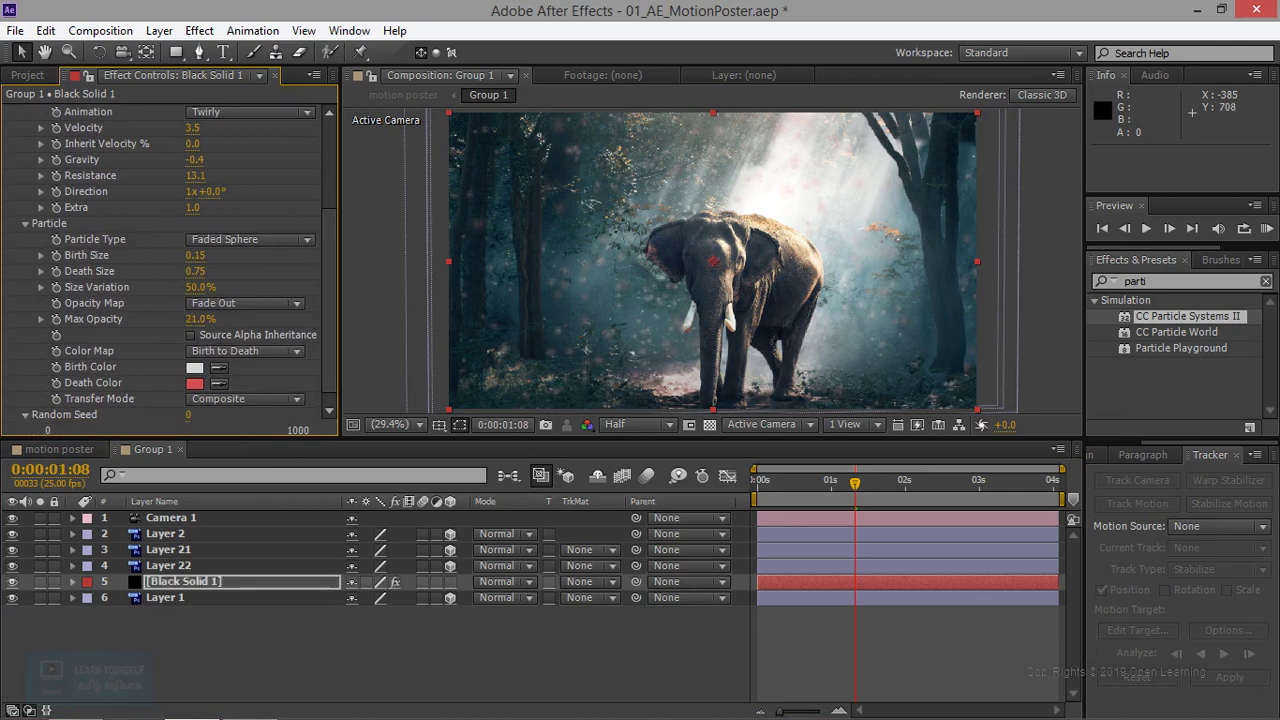
click(1146, 229)
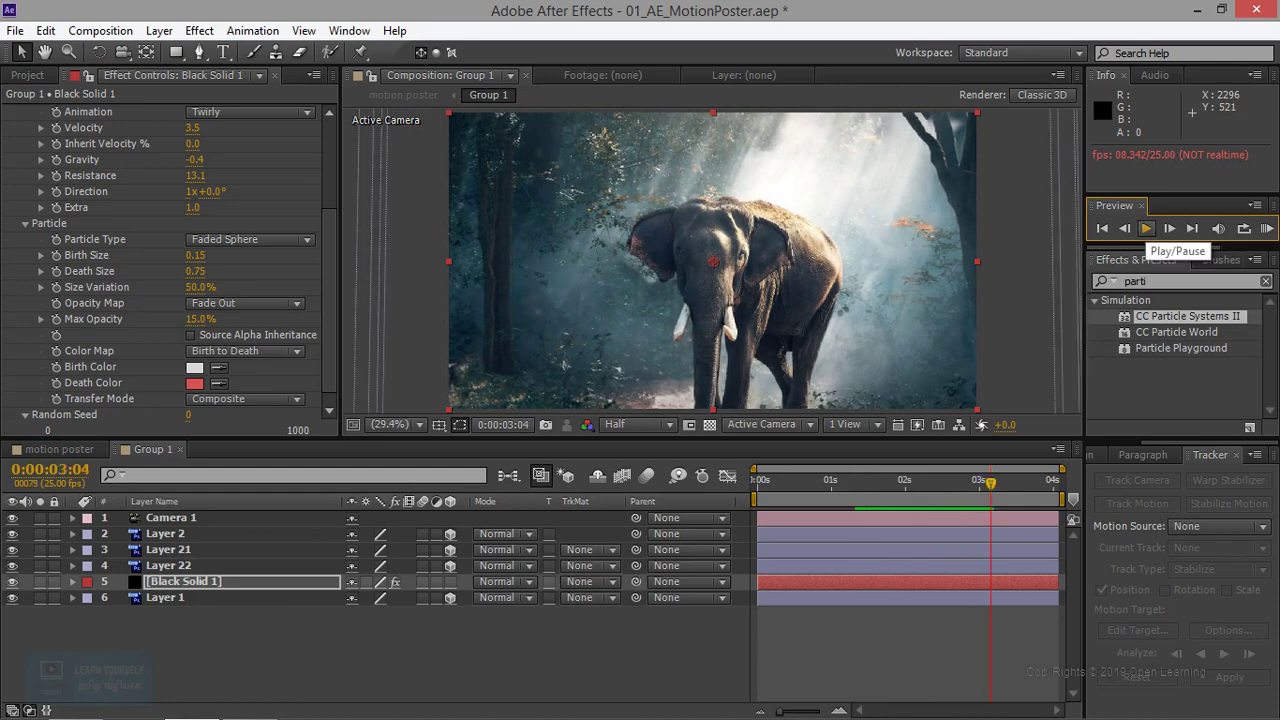
click(1146, 228)
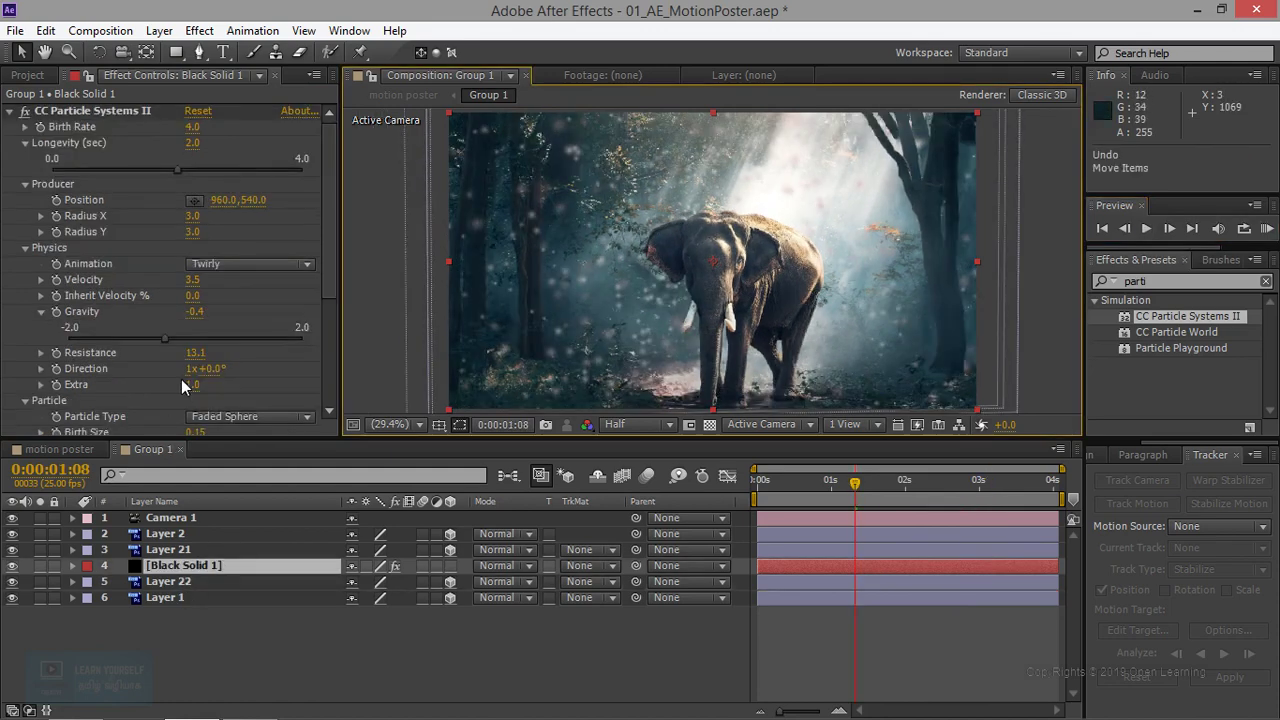
Try a particle Velocity of 0 with a preview, then restore it to 3.5.
click(193, 280)
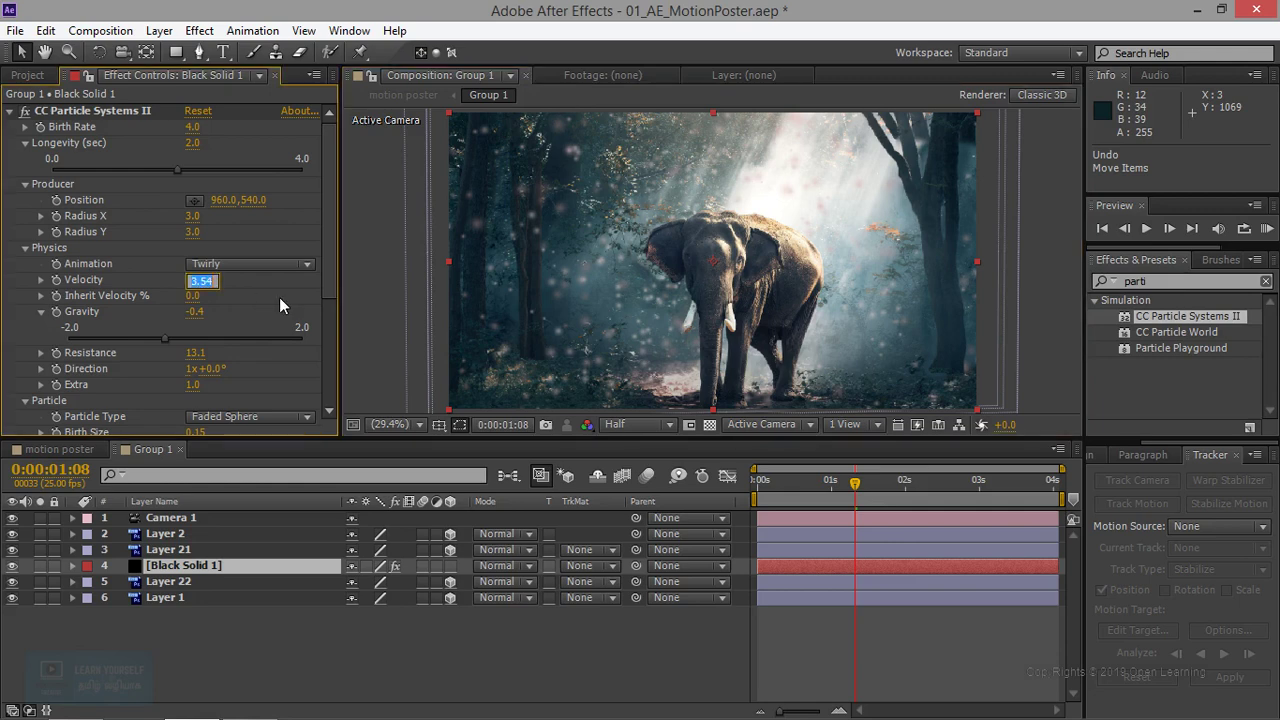
text(0)
key(Return)
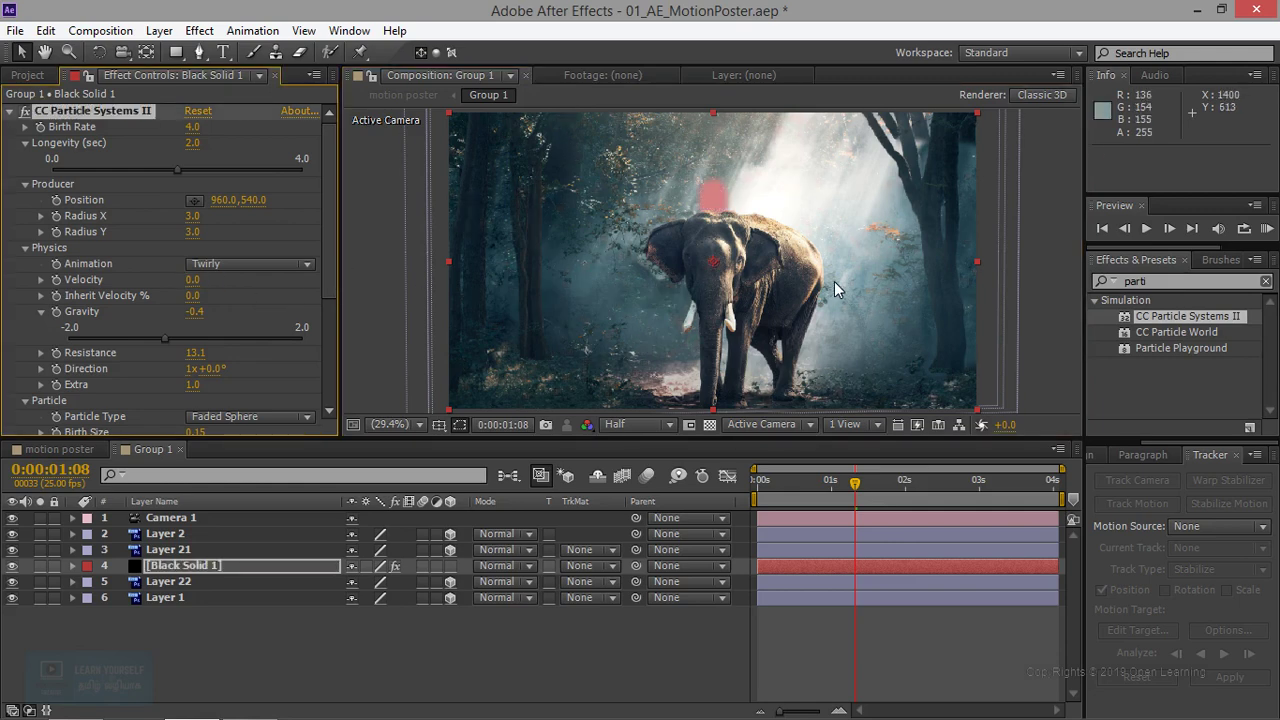
click(1146, 230)
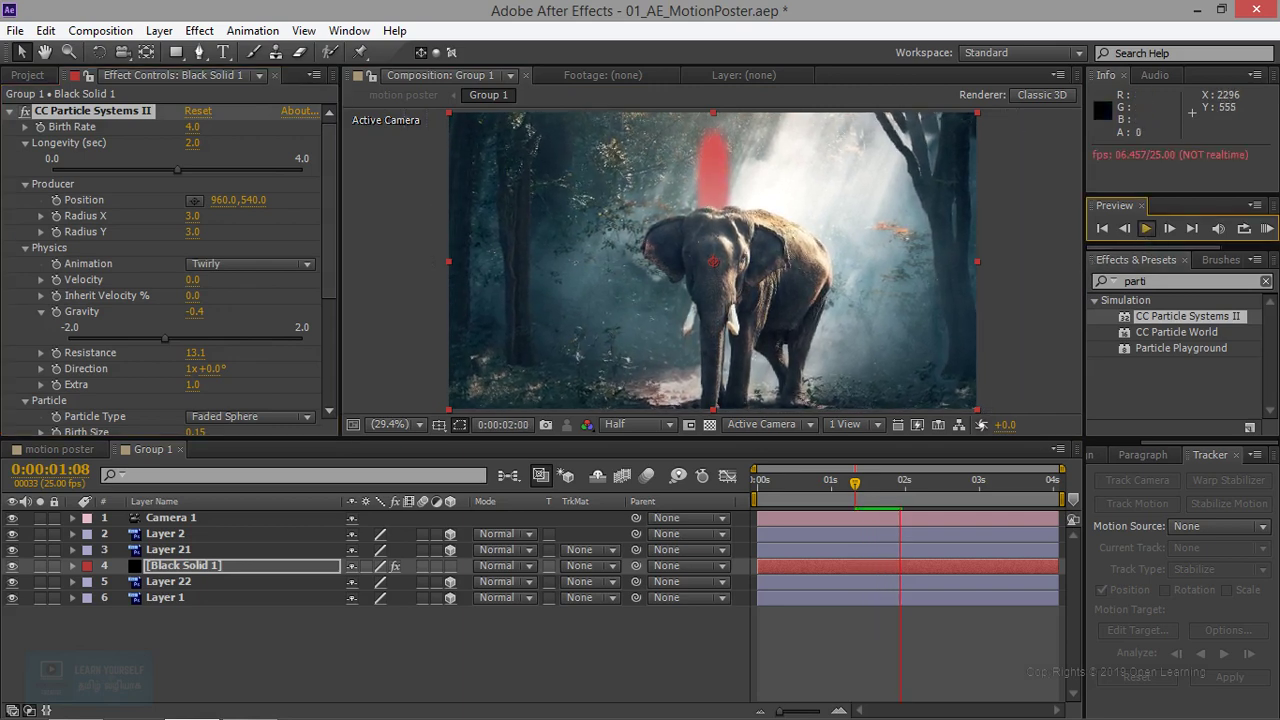
key(space)
click(192, 279)
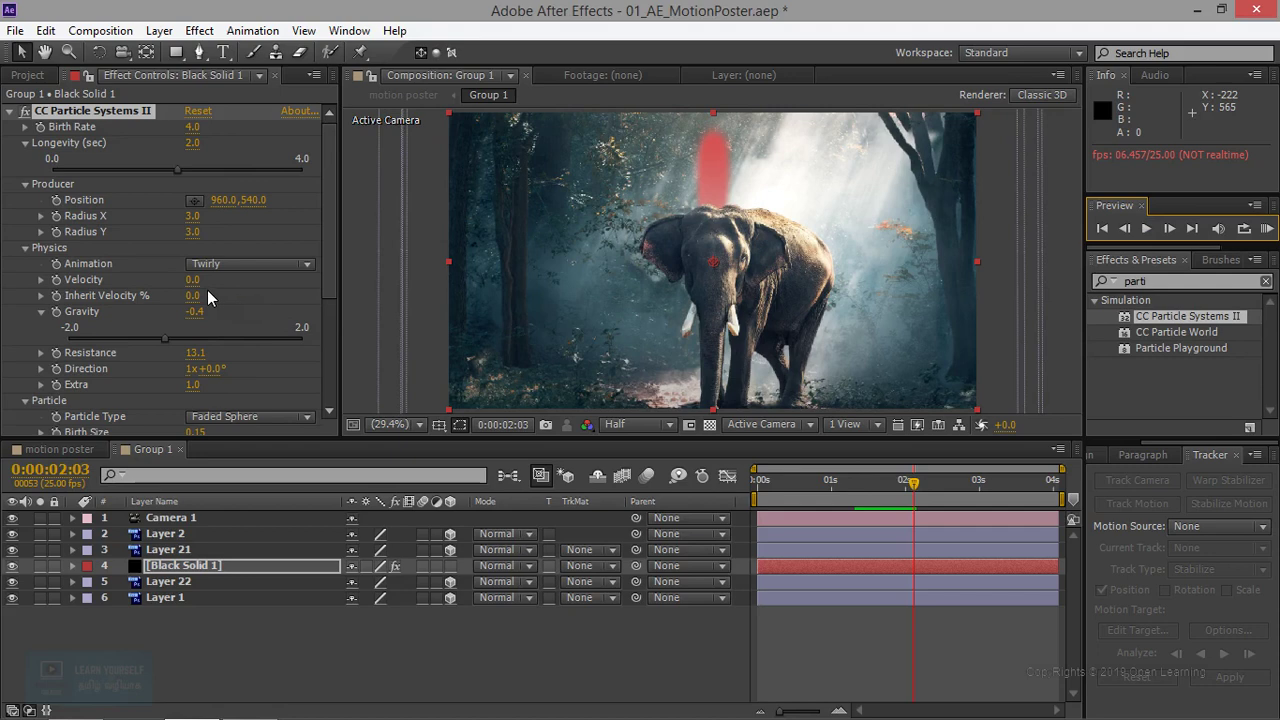
text(3.5)
key(Return)
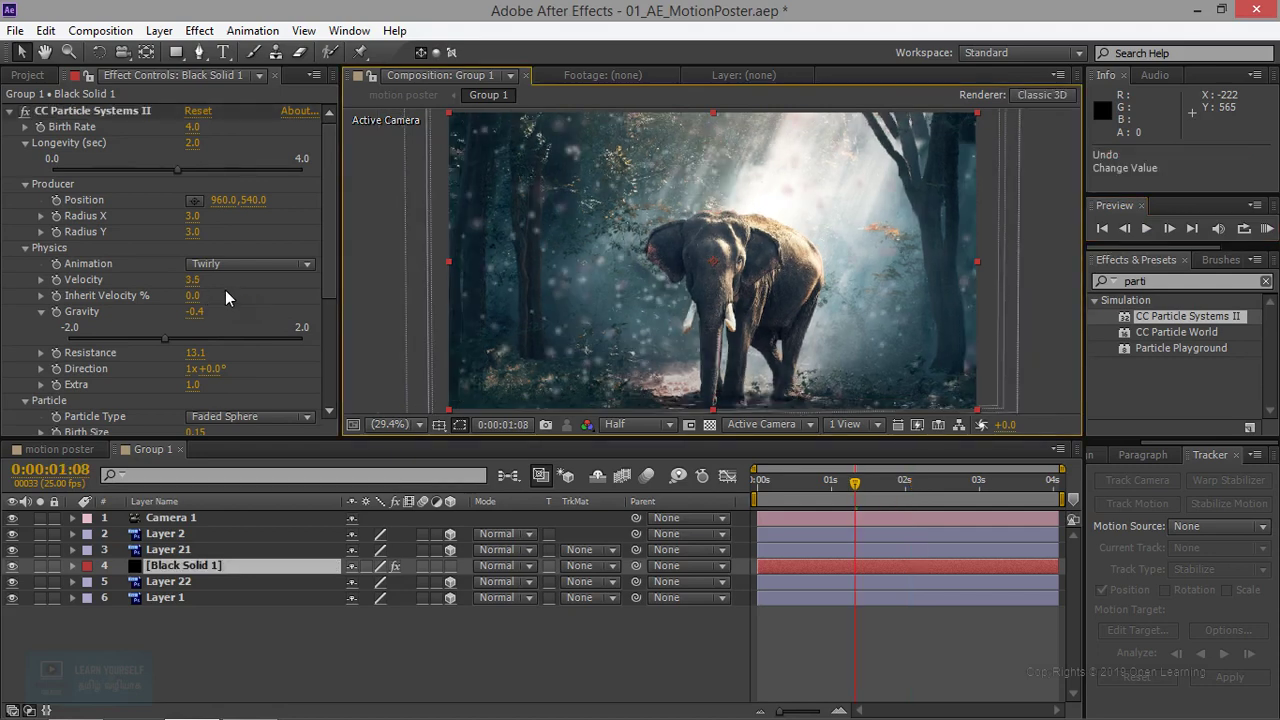
Set Gravity to 0.0 and preview the particles.
click(201, 312)
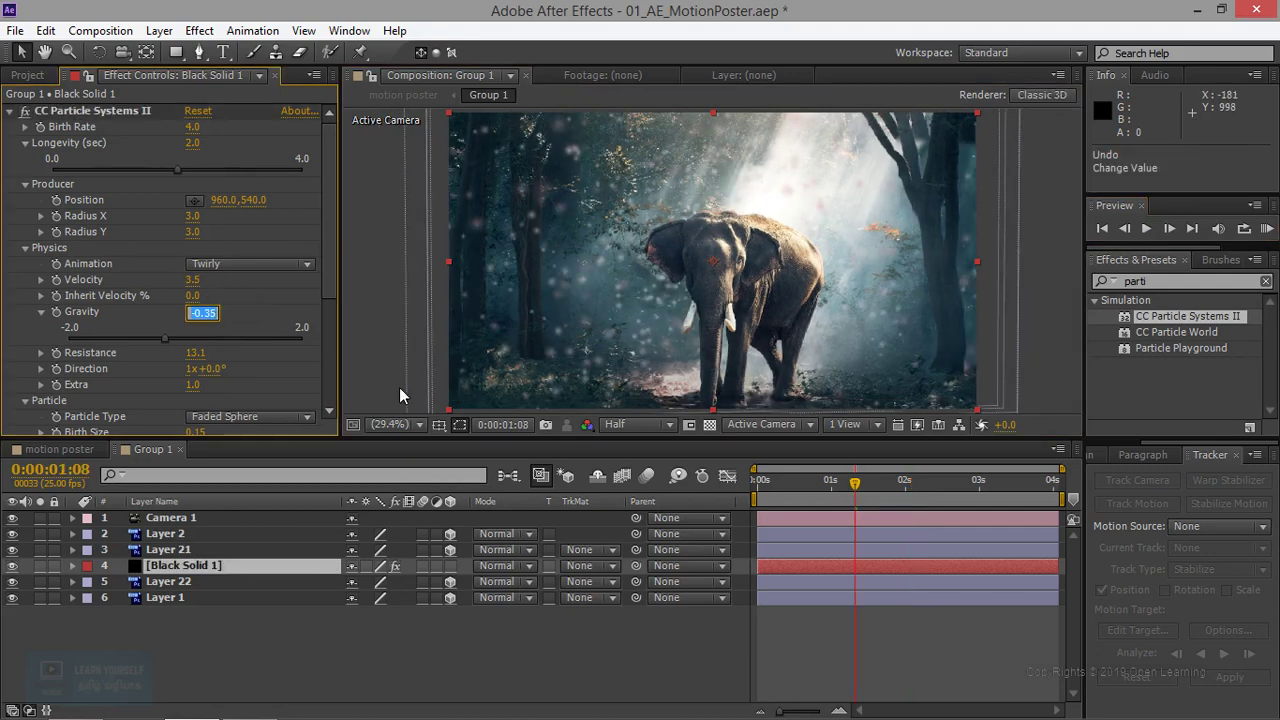
text(.0)
key(Return)
key(Return)
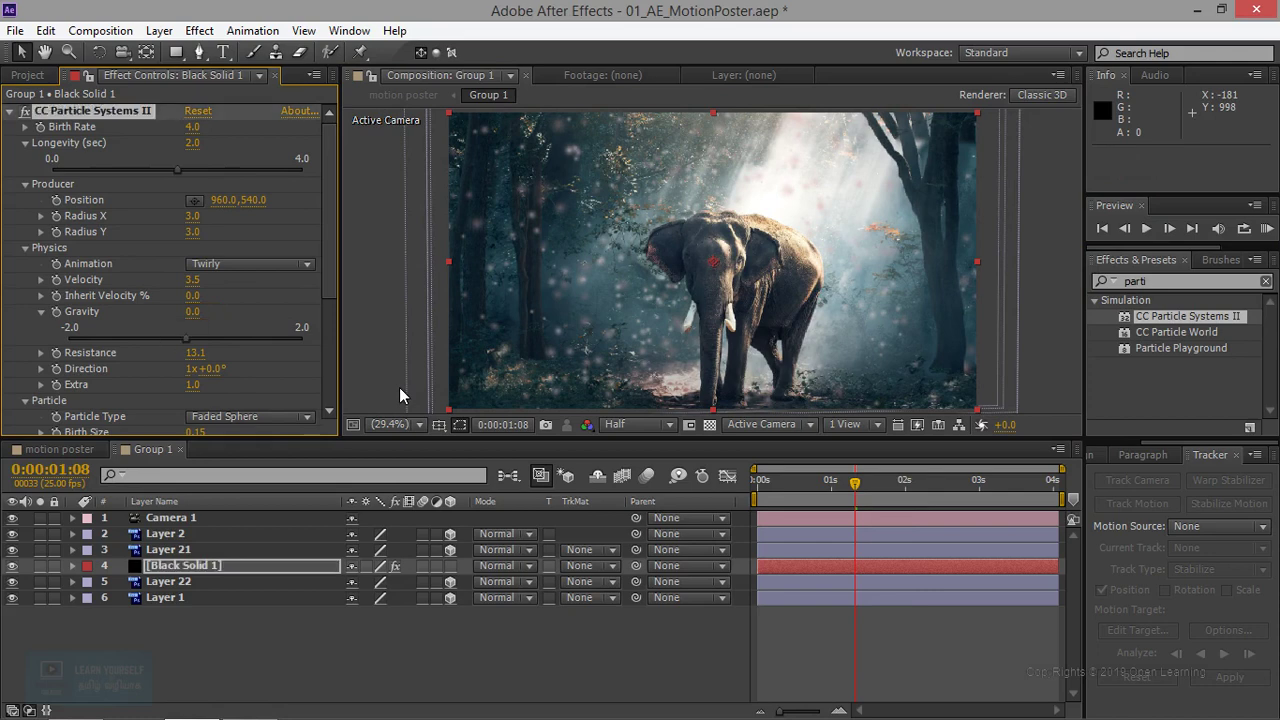
click(1143, 230)
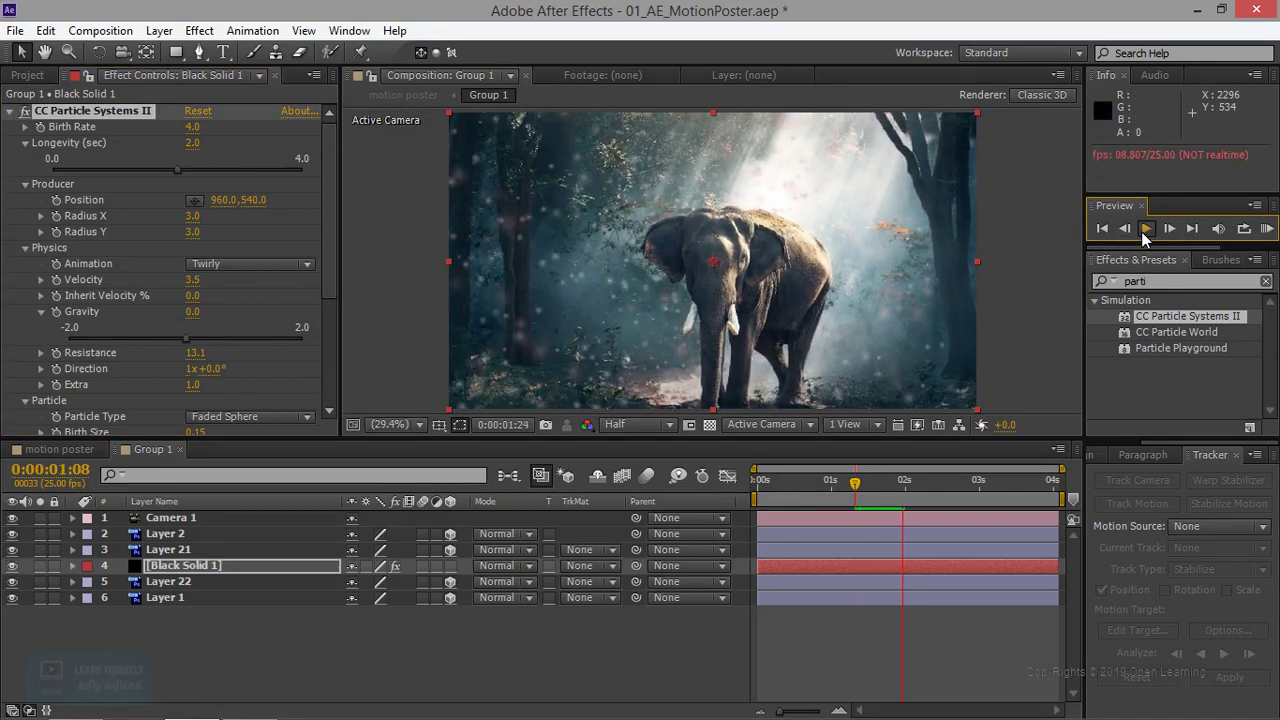
key(space)
Test Velocity at 0 and then 0.1, previewing each.
click(192, 280)
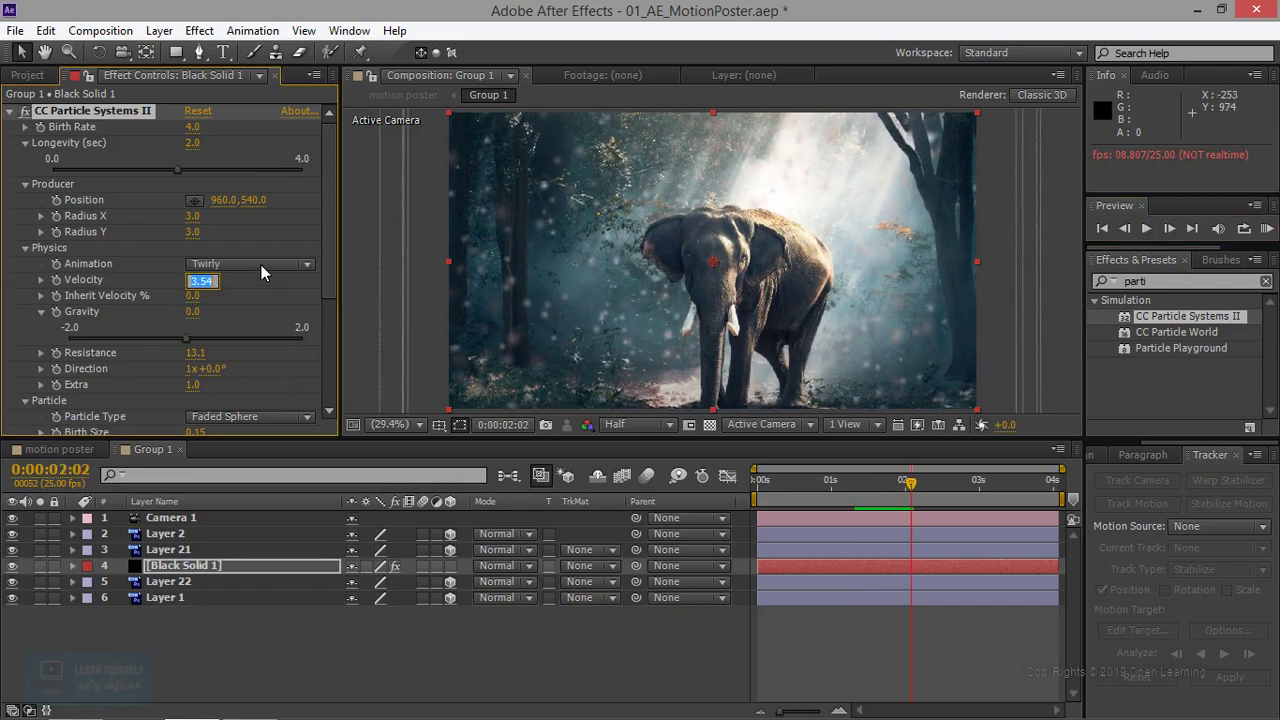
text(0)
key(Return)
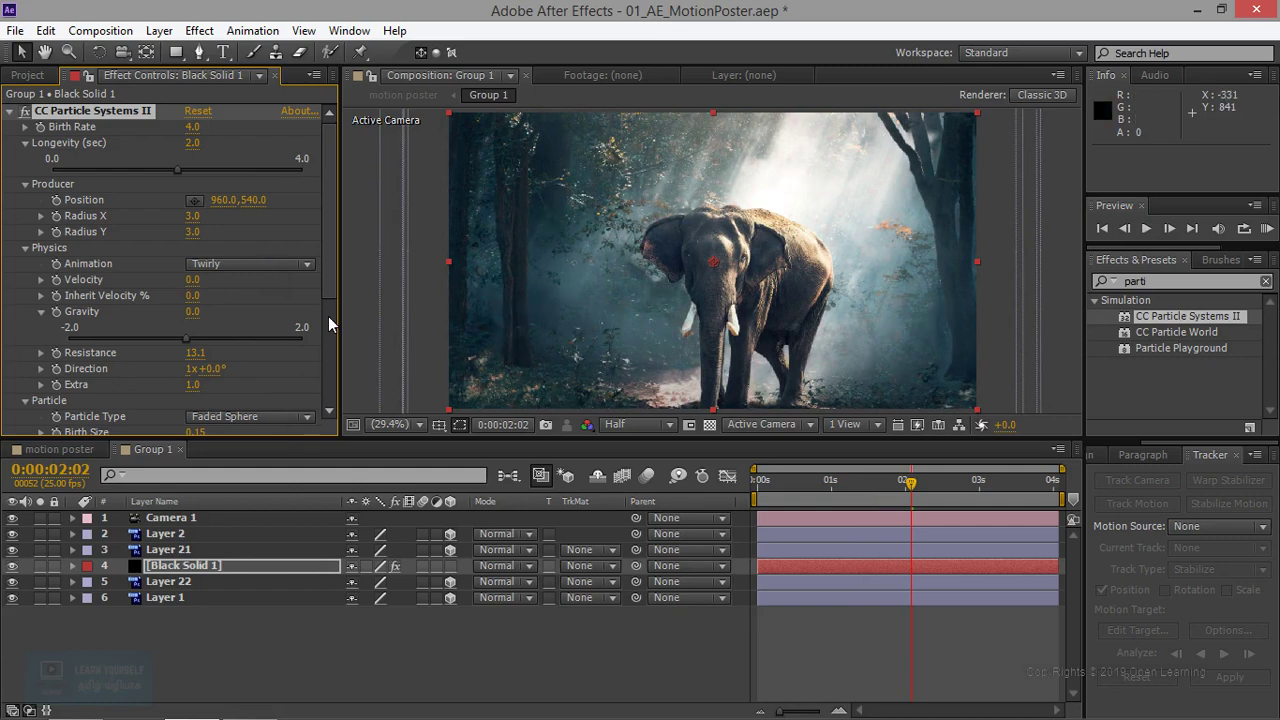
click(1143, 229)
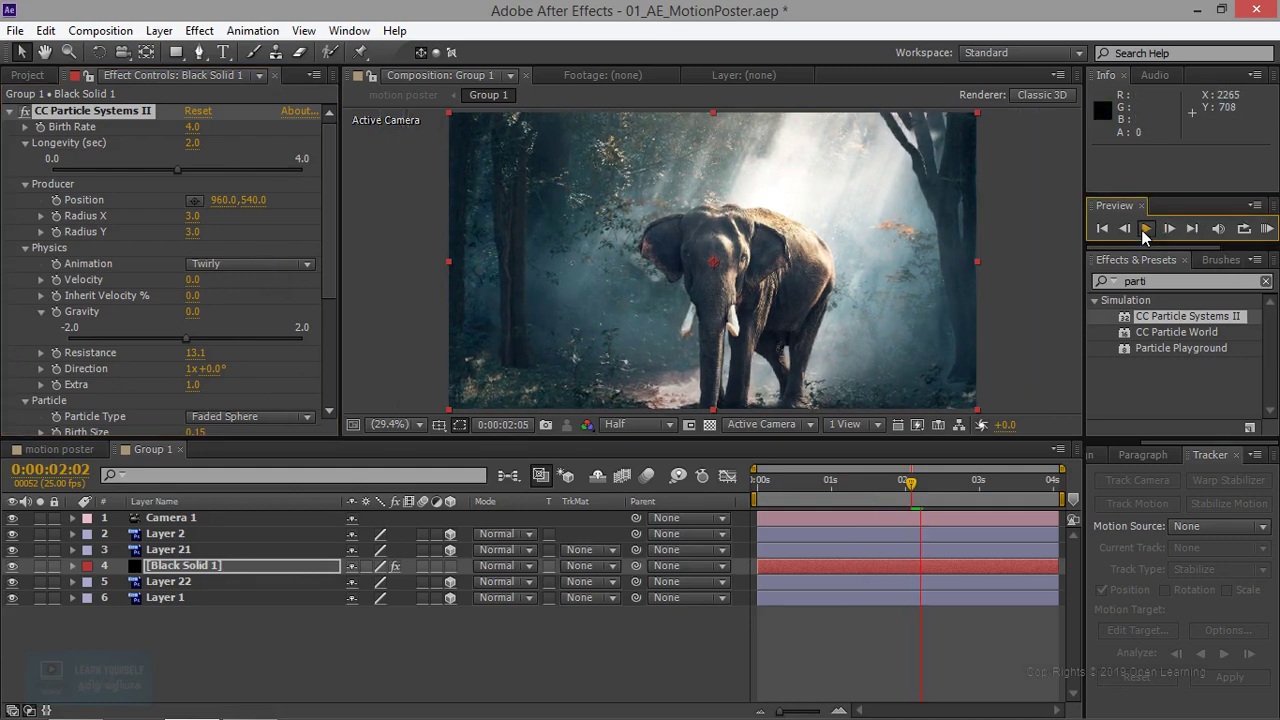
click(192, 280)
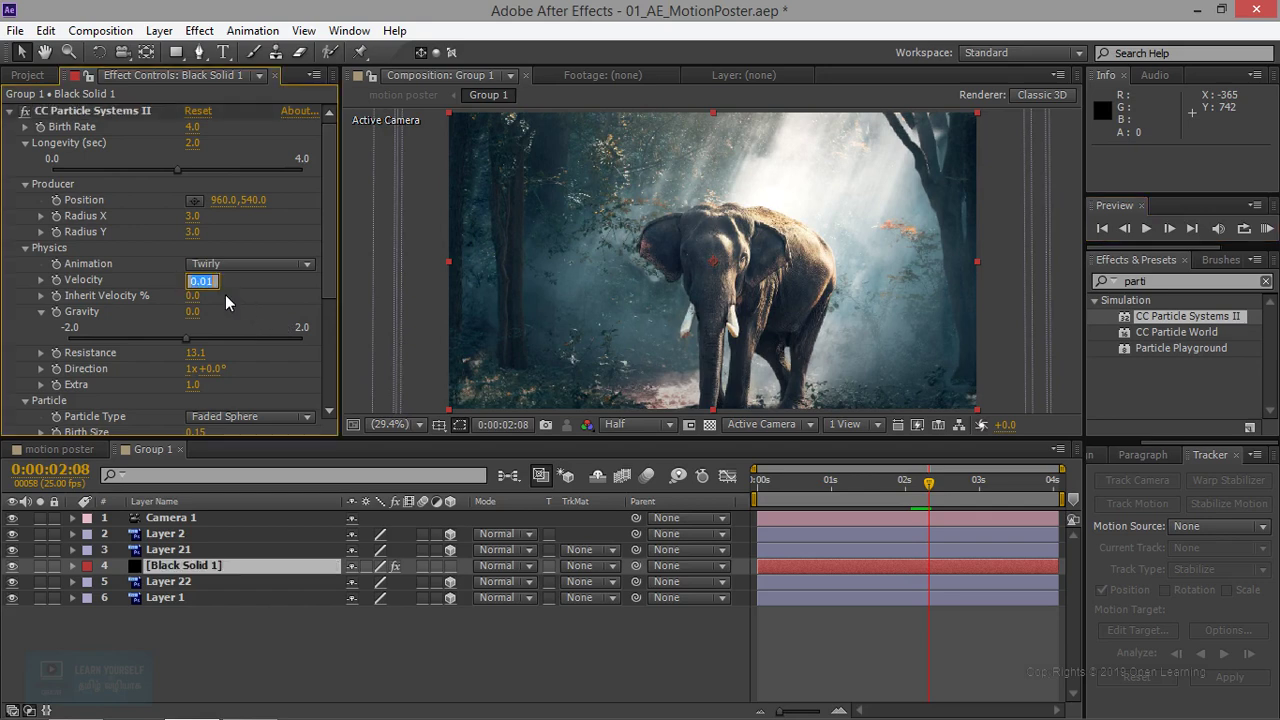
text(1)
key(Return)
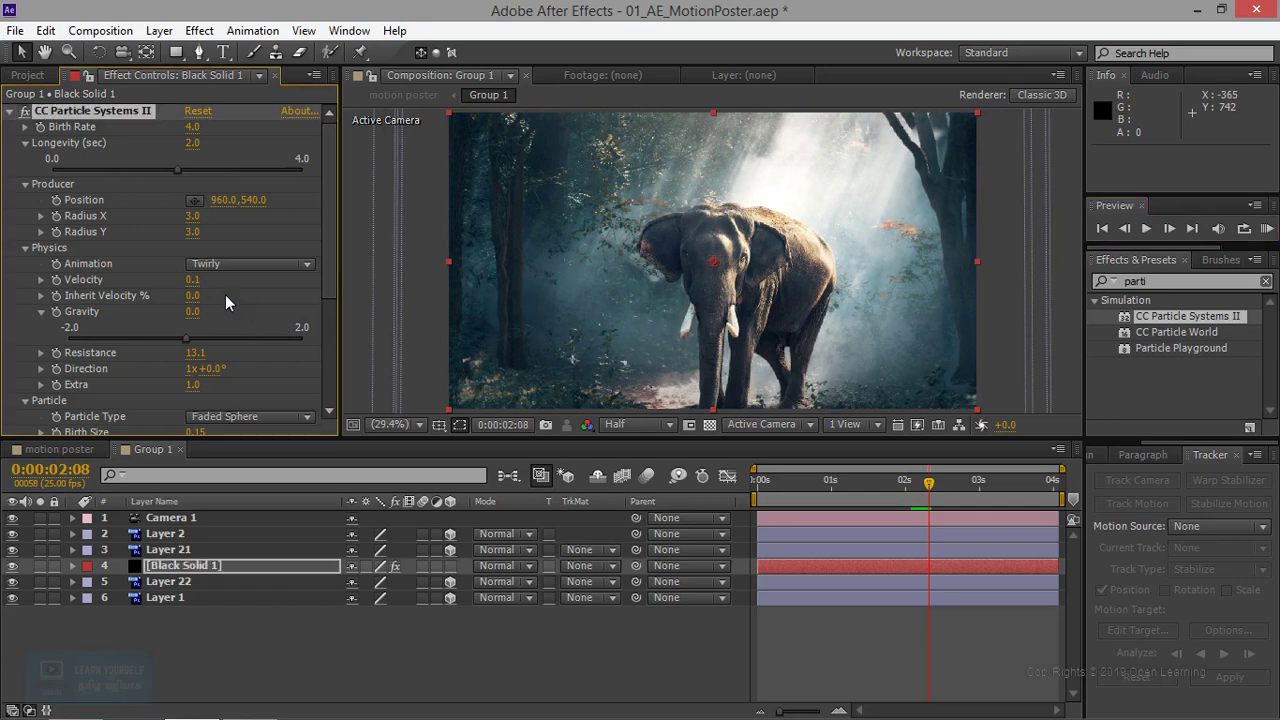
click(1147, 231)
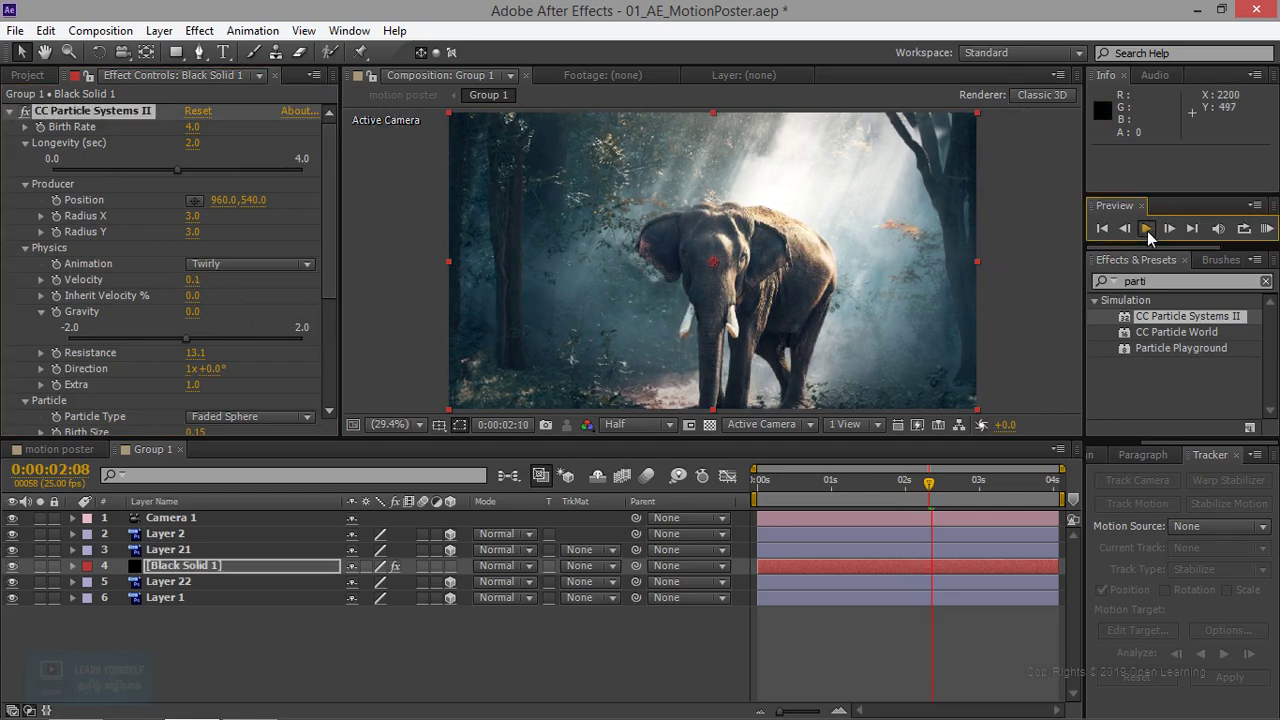
Preview Velocity 1.0, then settle on Velocity 0.5 and preview it.
click(192, 280)
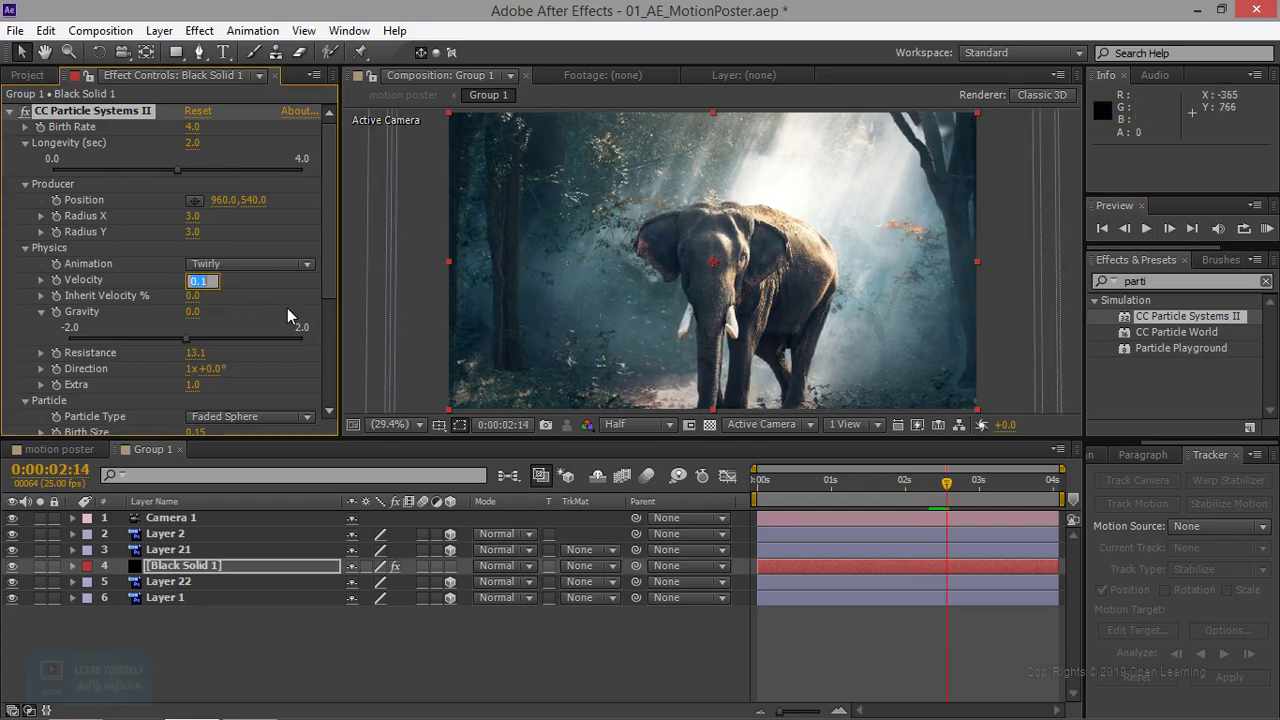
text(1)
key(Return)
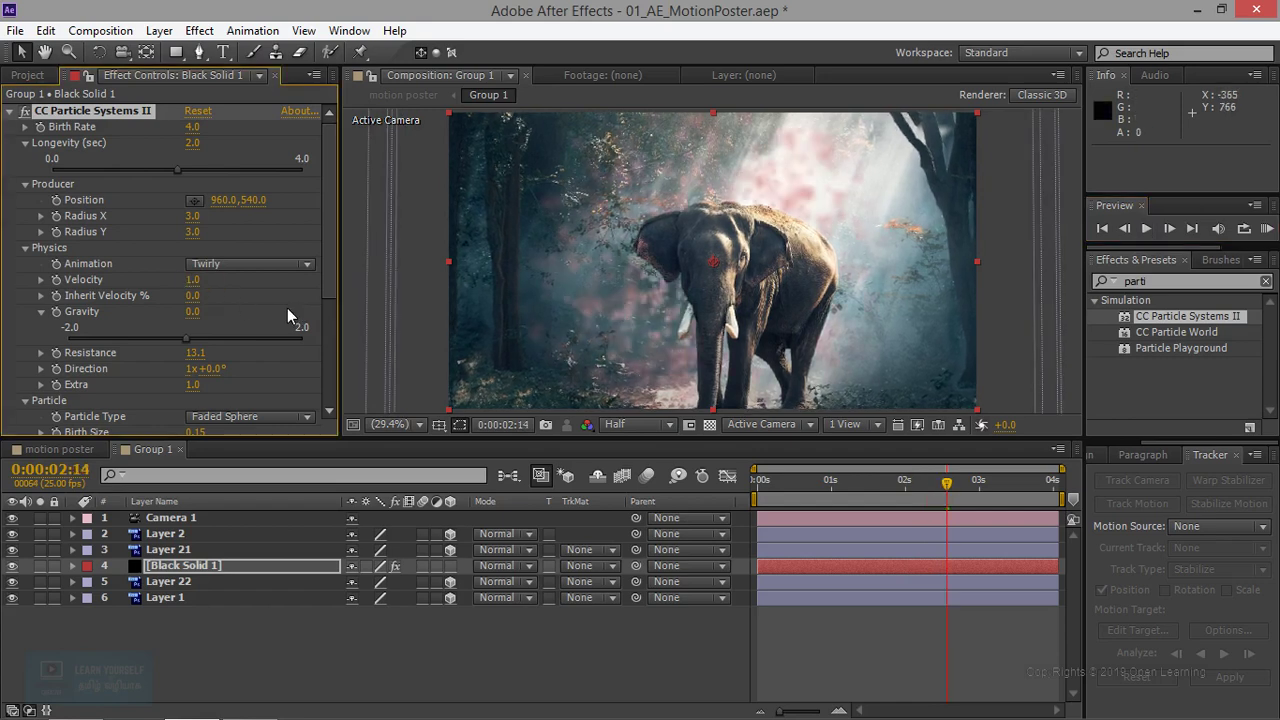
click(1146, 229)
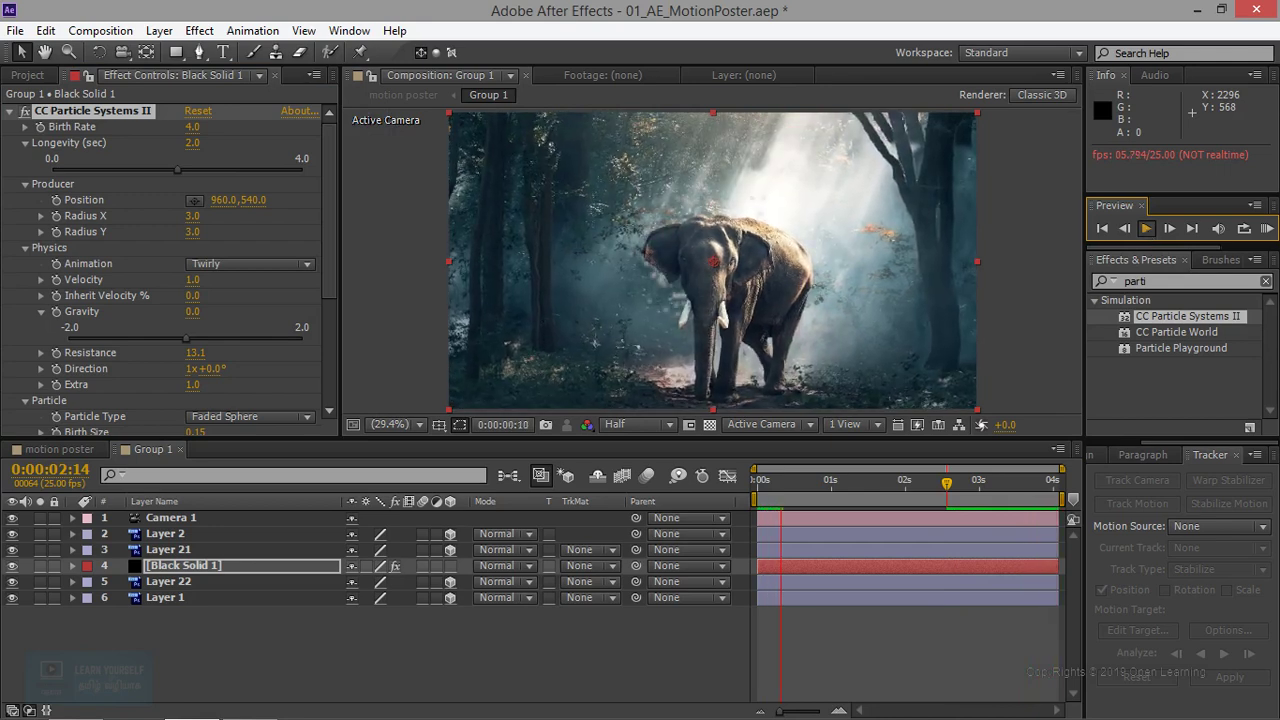
key(space)
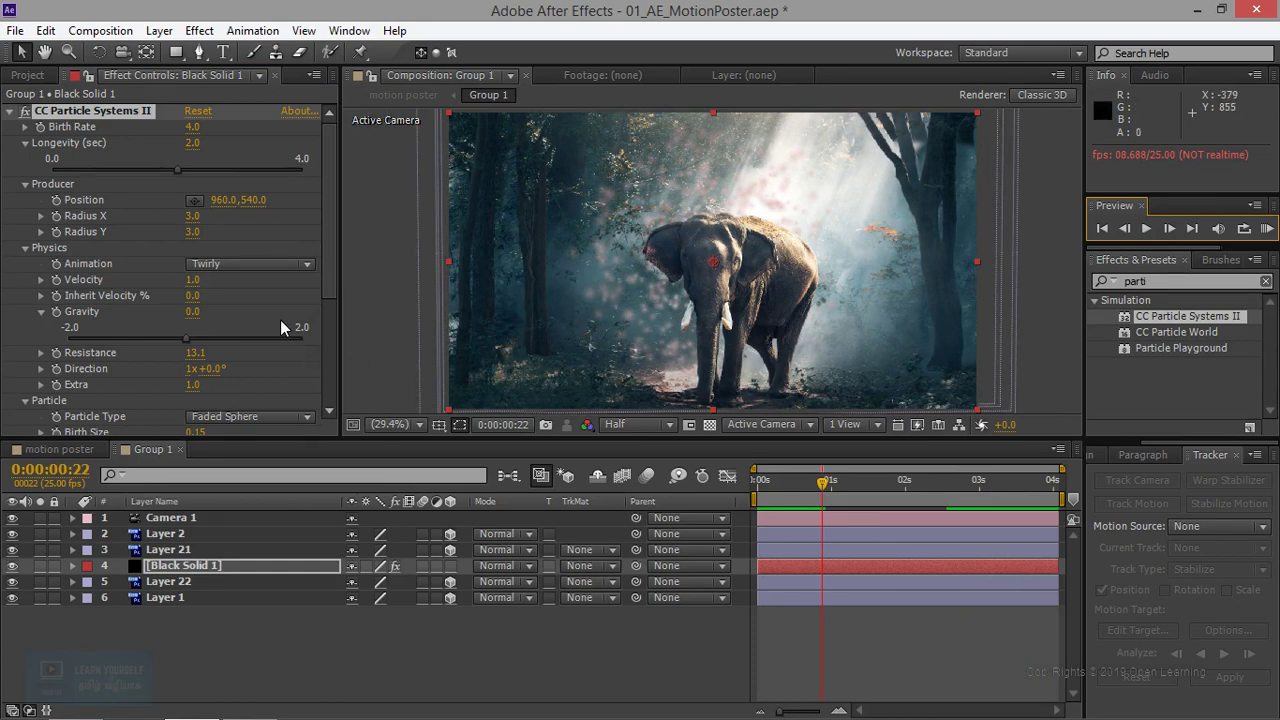
click(192, 279)
text(0.5)
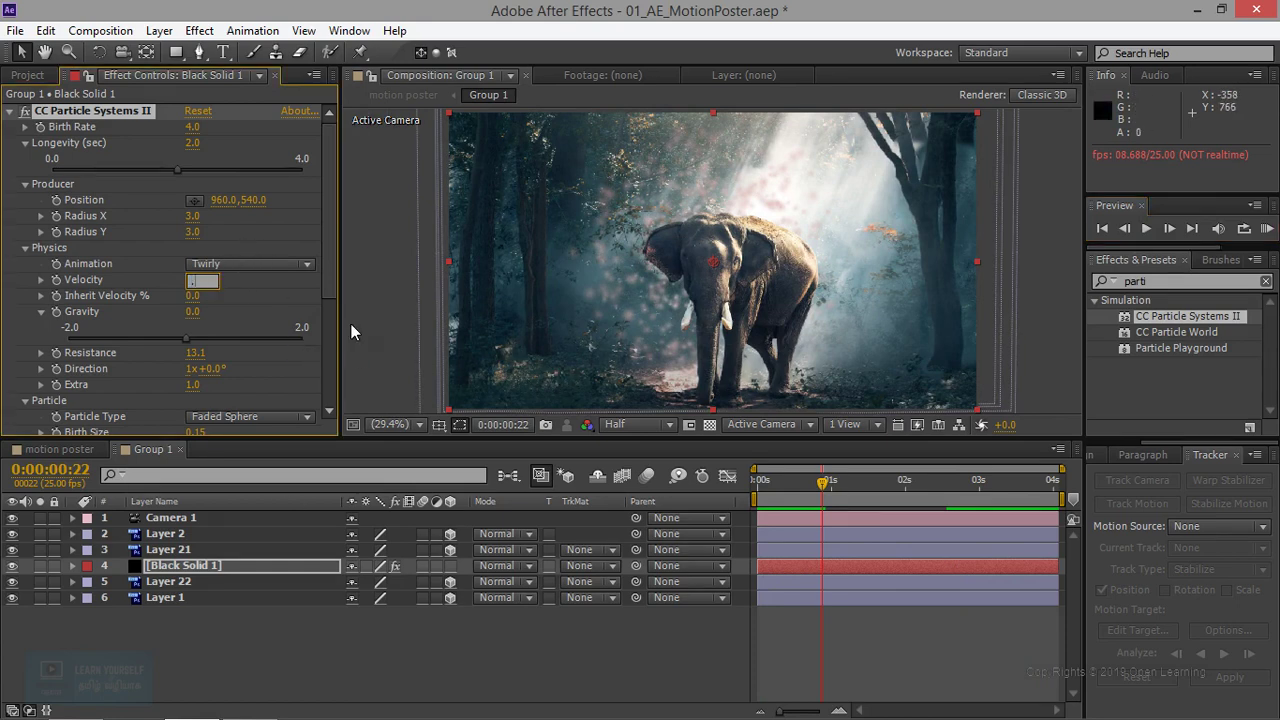
key(Return)
click(1153, 227)
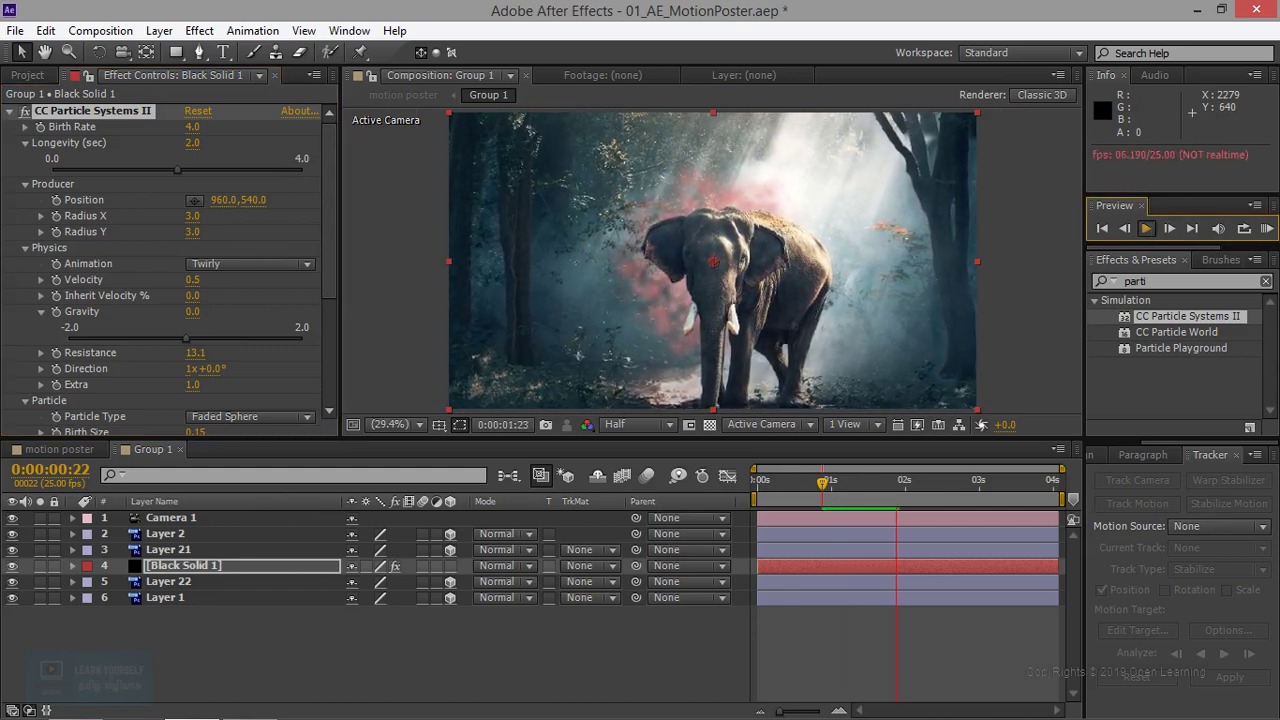
click(138, 306)
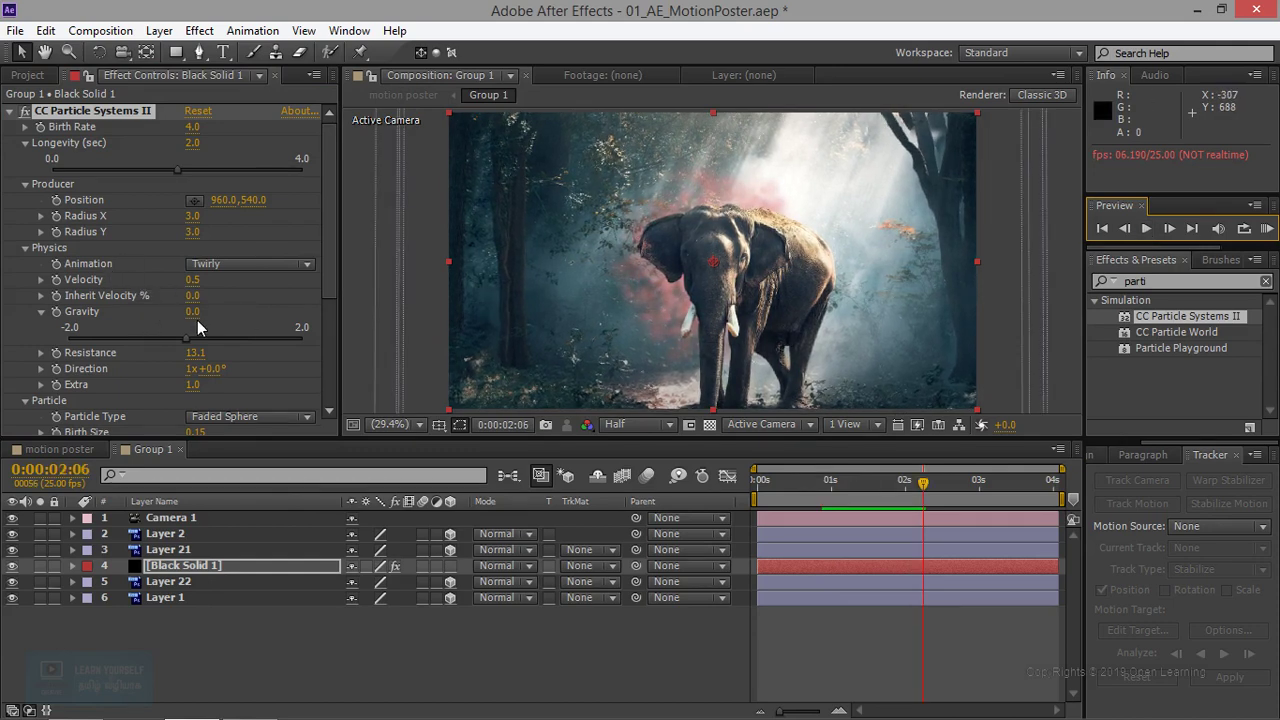
scroll(338, 290, down, 3)
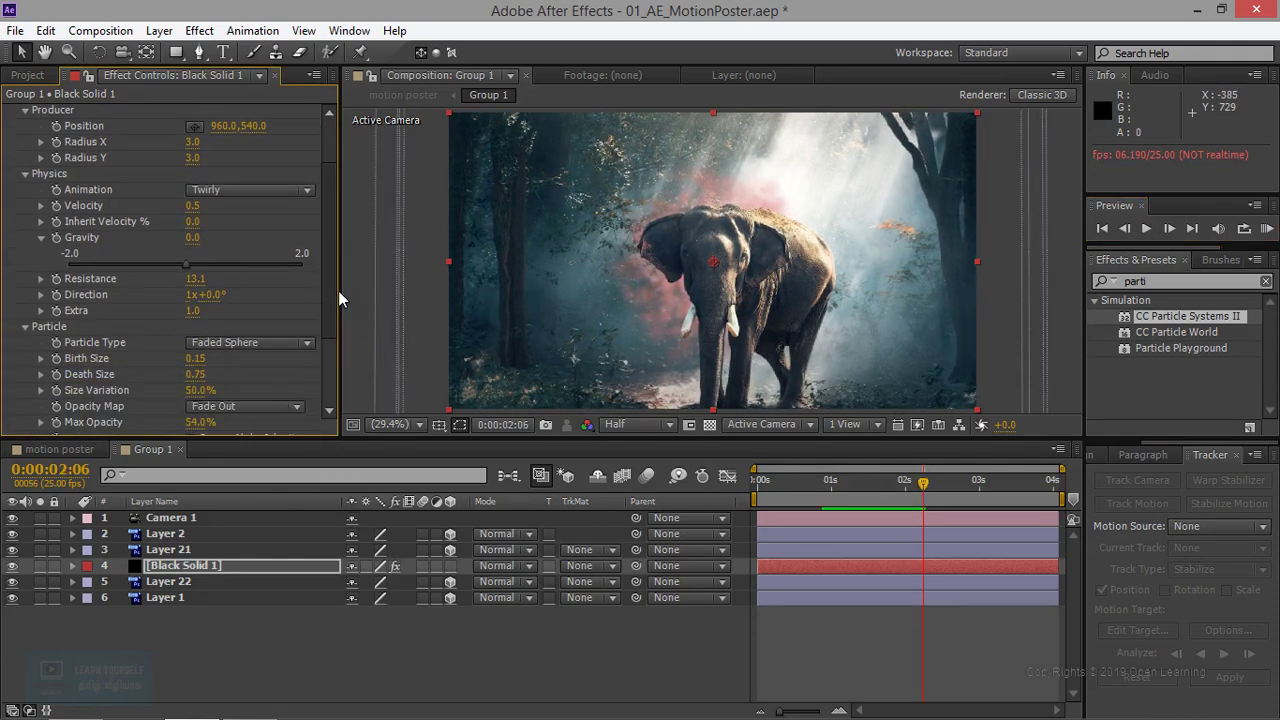
scroll(338, 290, up, 3)
Switch animation to Direction, move the emitter to the upper-right trees, and scale the solid to 110%.
click(259, 265)
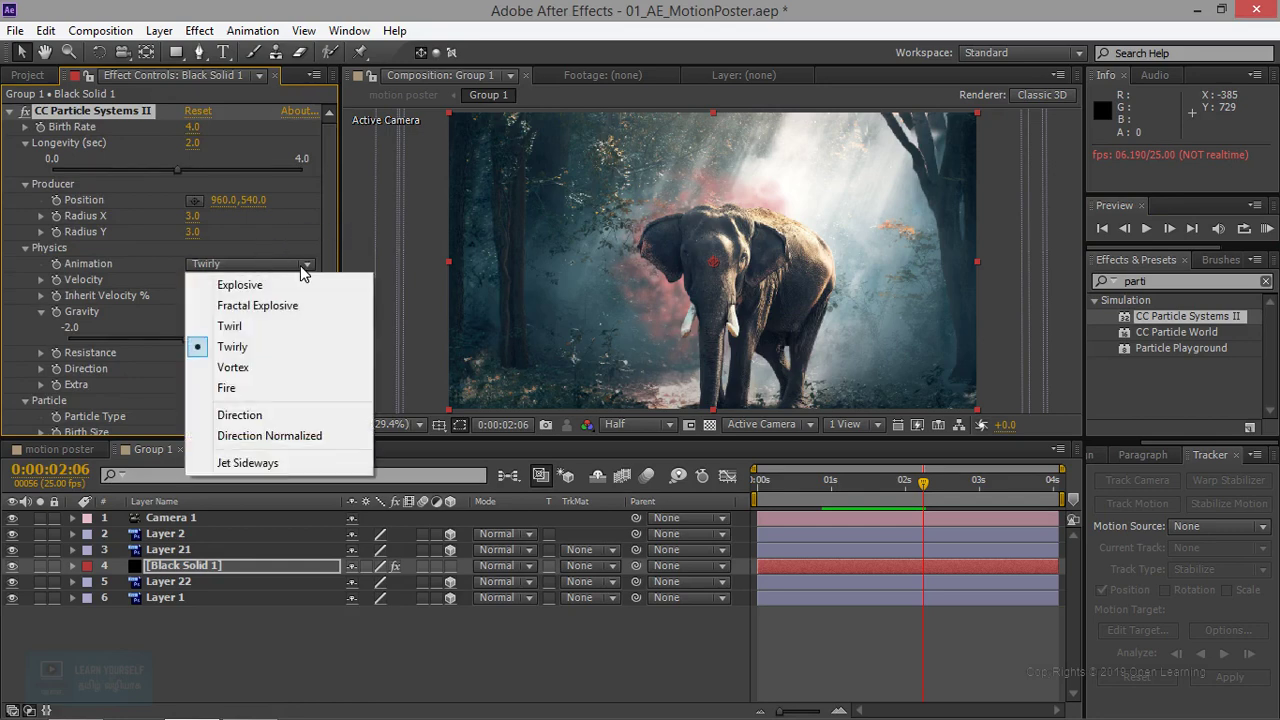
click(288, 416)
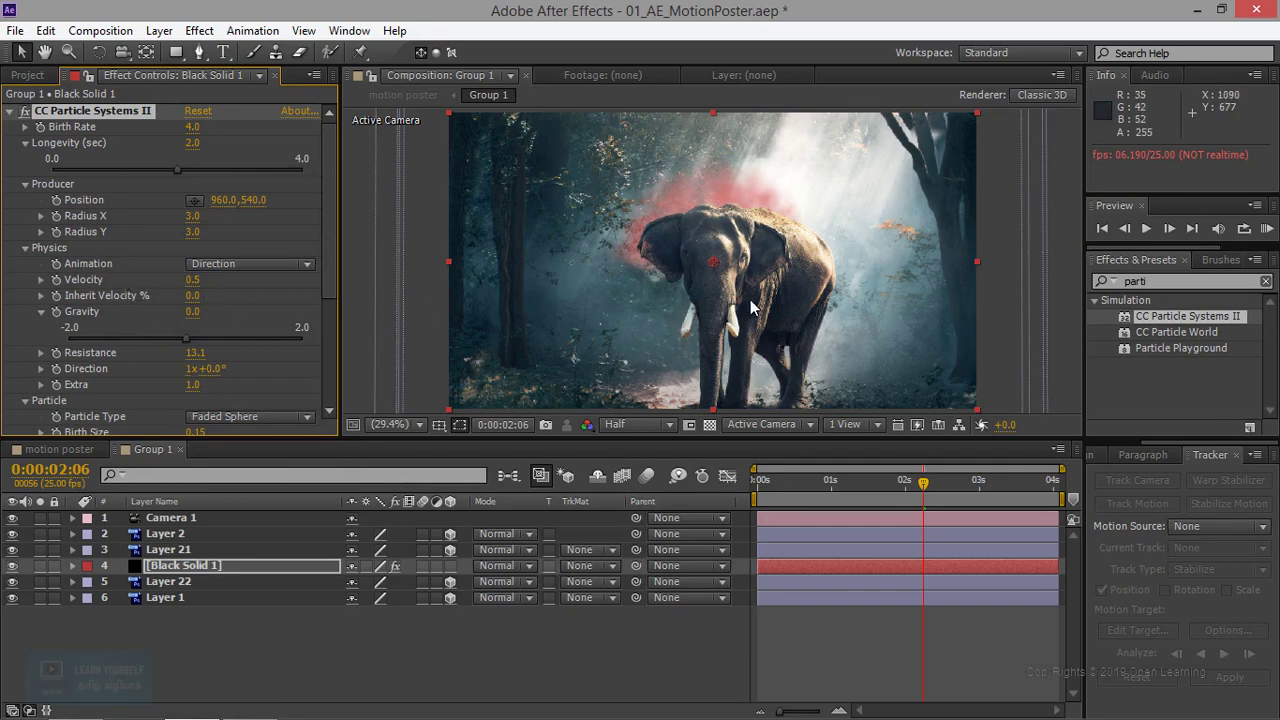
mouse_move(716, 270)
mouse_down()
mouse_move(497, 300)
mouse_move(945, 367)
mouse_move(913, 365)
mouse_up()
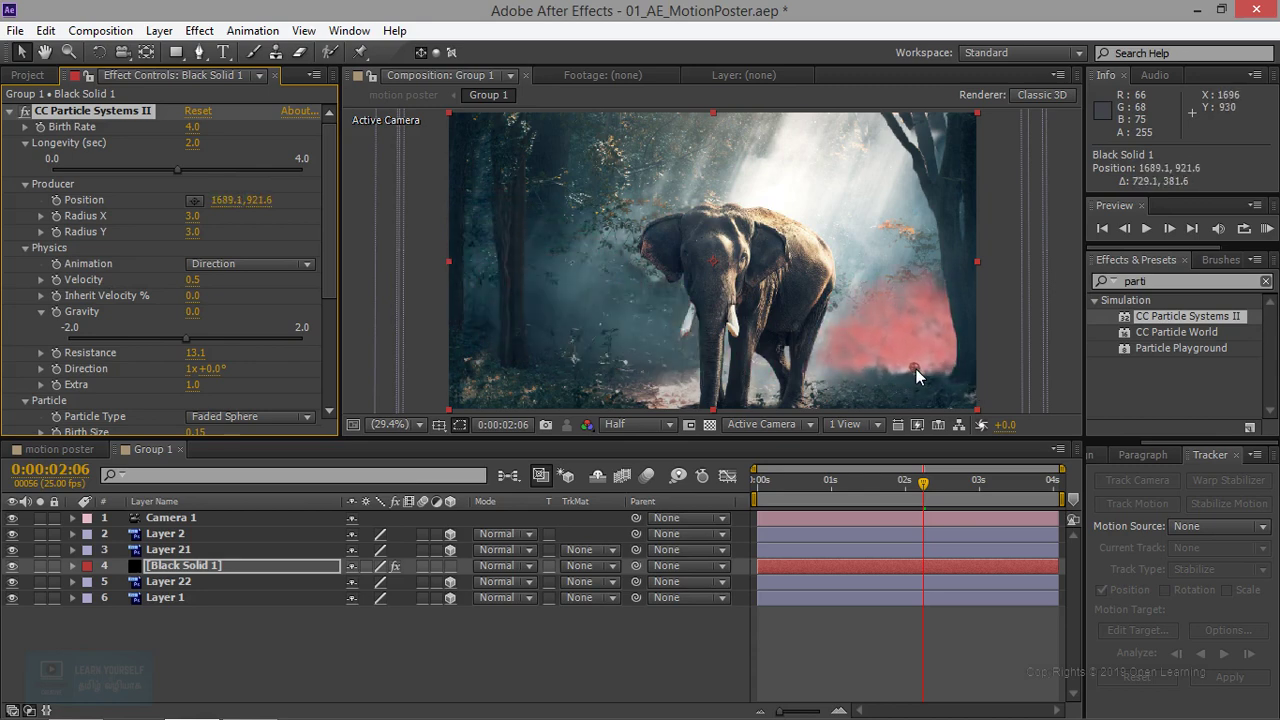
drag(916, 369, 910, 187)
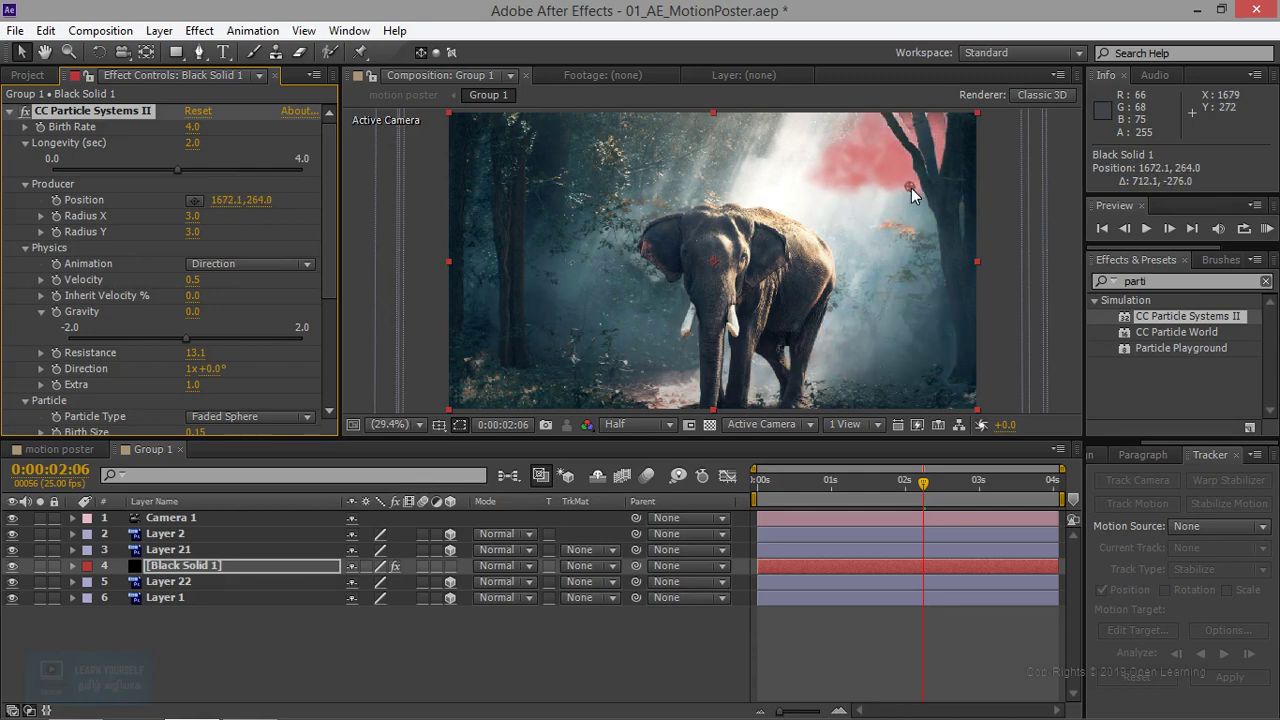
click(911, 188)
scroll(921, 281, down, 2)
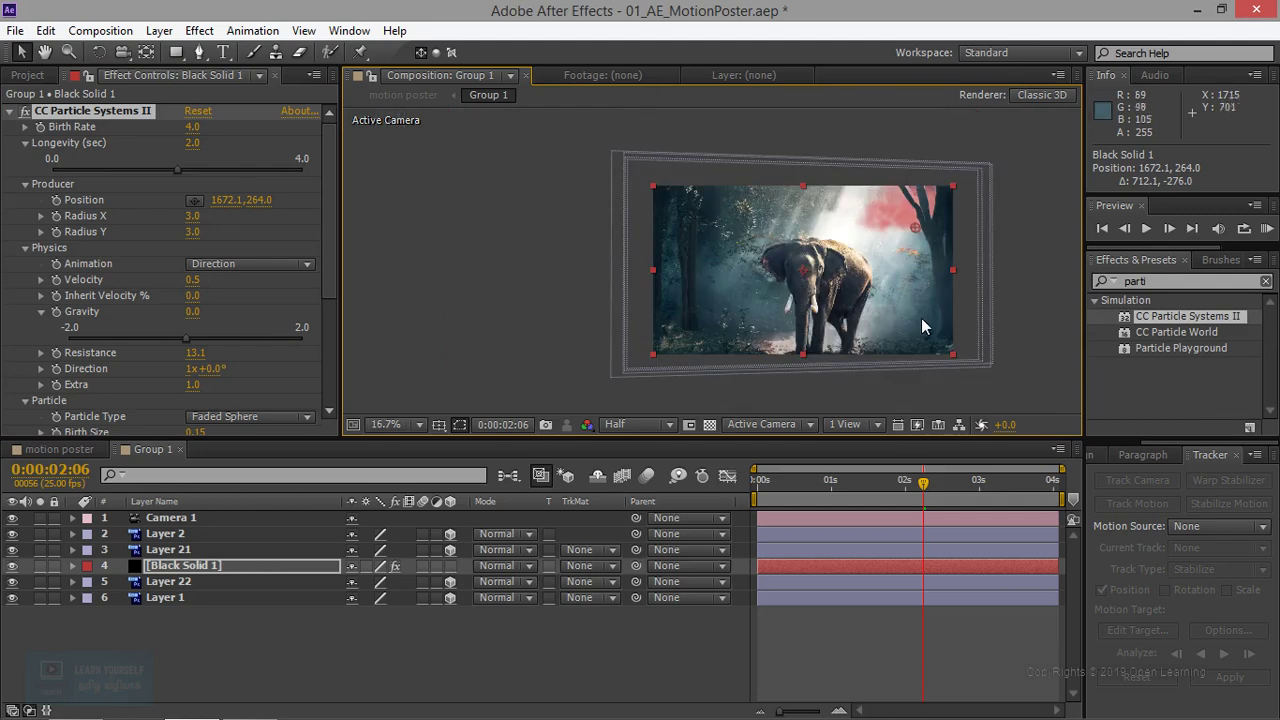
mouse_move(953, 353)
mouse_down()
mouse_move(971, 321)
mouse_move(957, 179)
mouse_move(960, 331)
mouse_move(976, 369)
mouse_up()
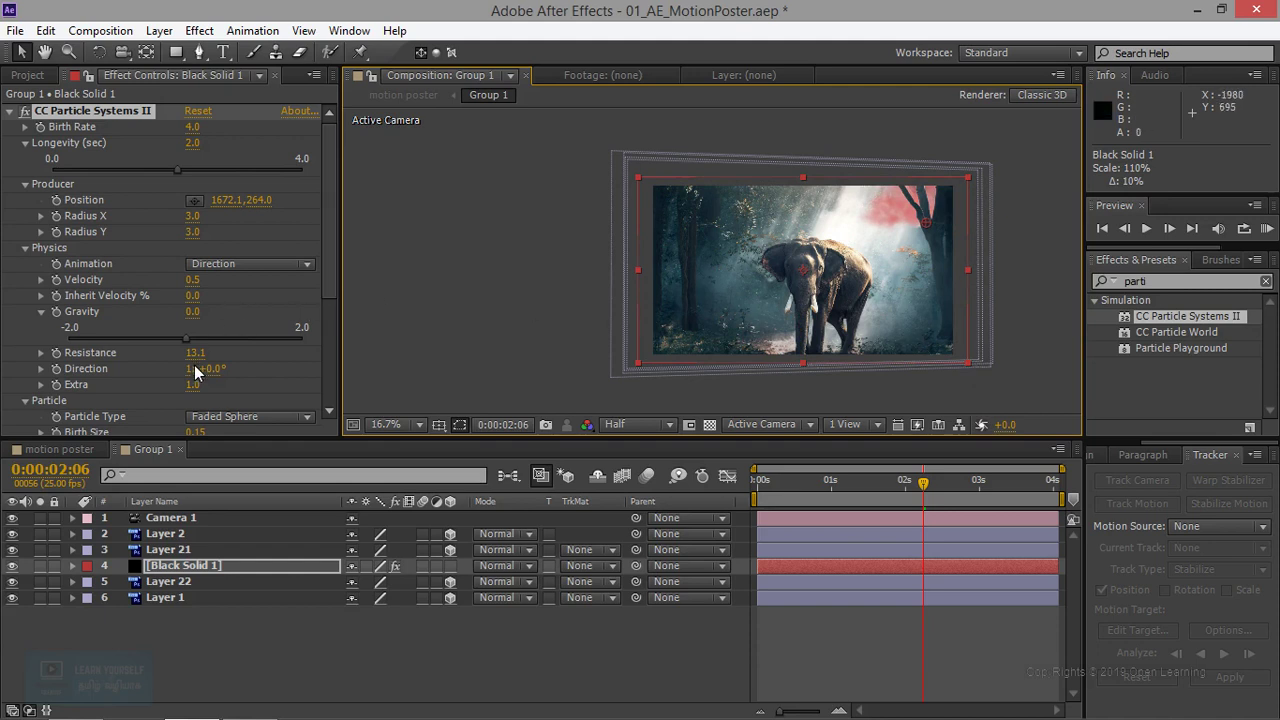
Drop particle Birth Rate to 2.9 and raise Longevity to 2.7 seconds, previewing before and after.
click(1150, 230)
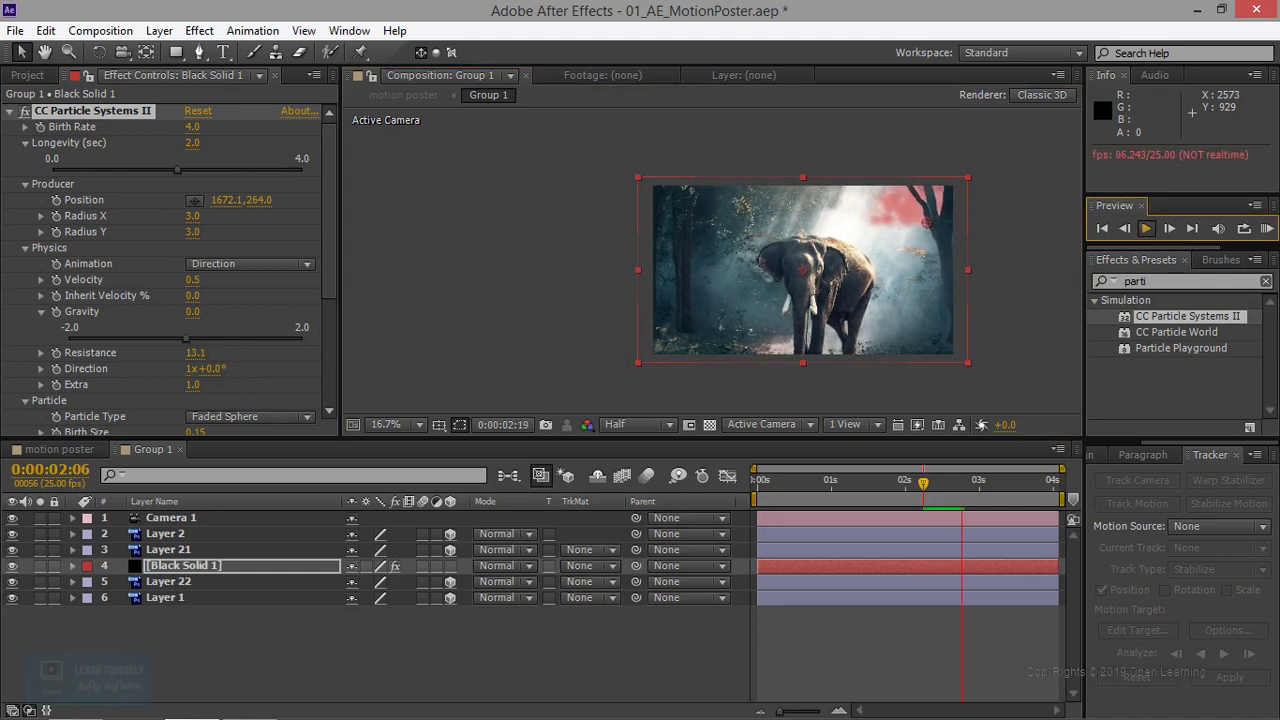
key(space)
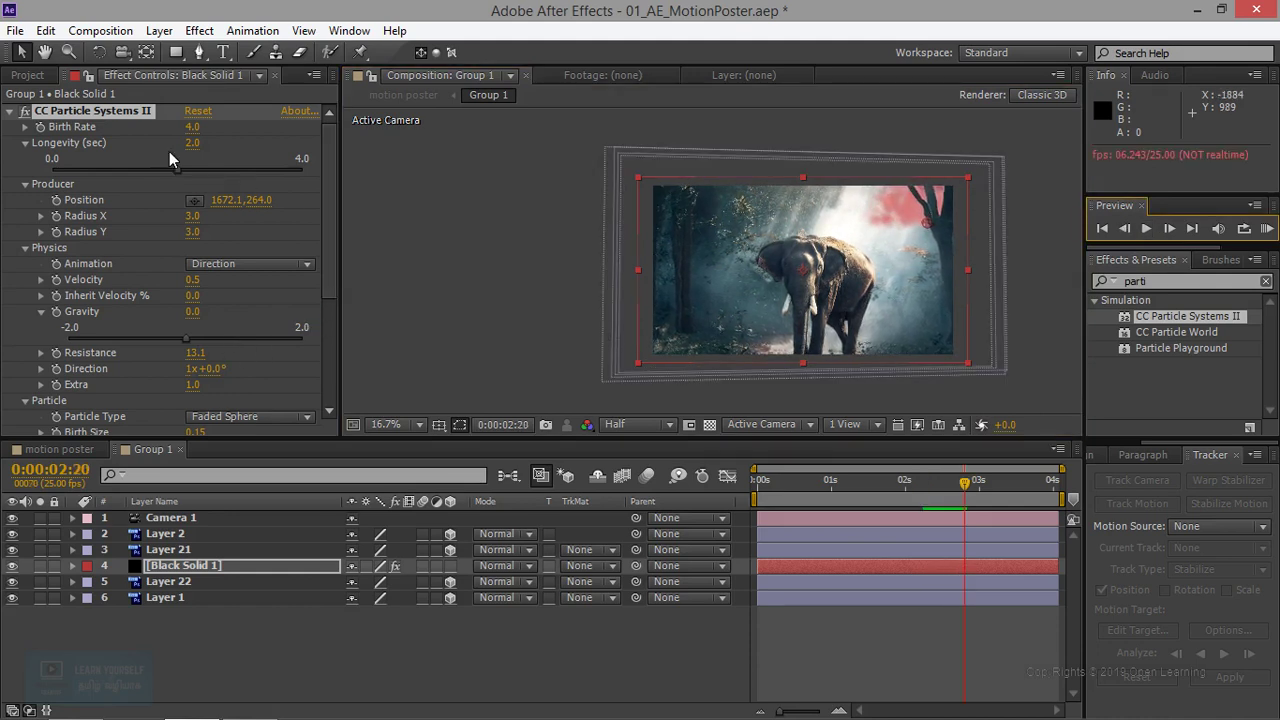
scroll(339, 258, down, 3)
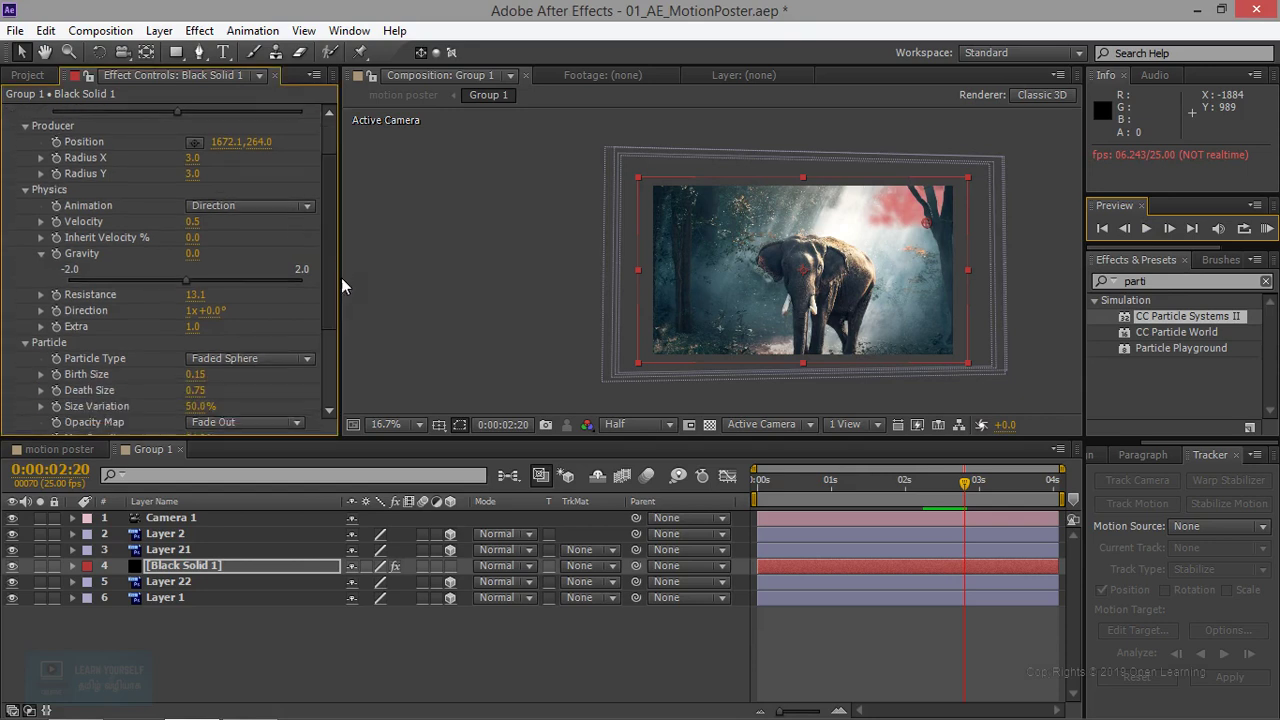
scroll(341, 278, down, 1)
scroll(342, 283, down, 2)
scroll(343, 300, down, 2)
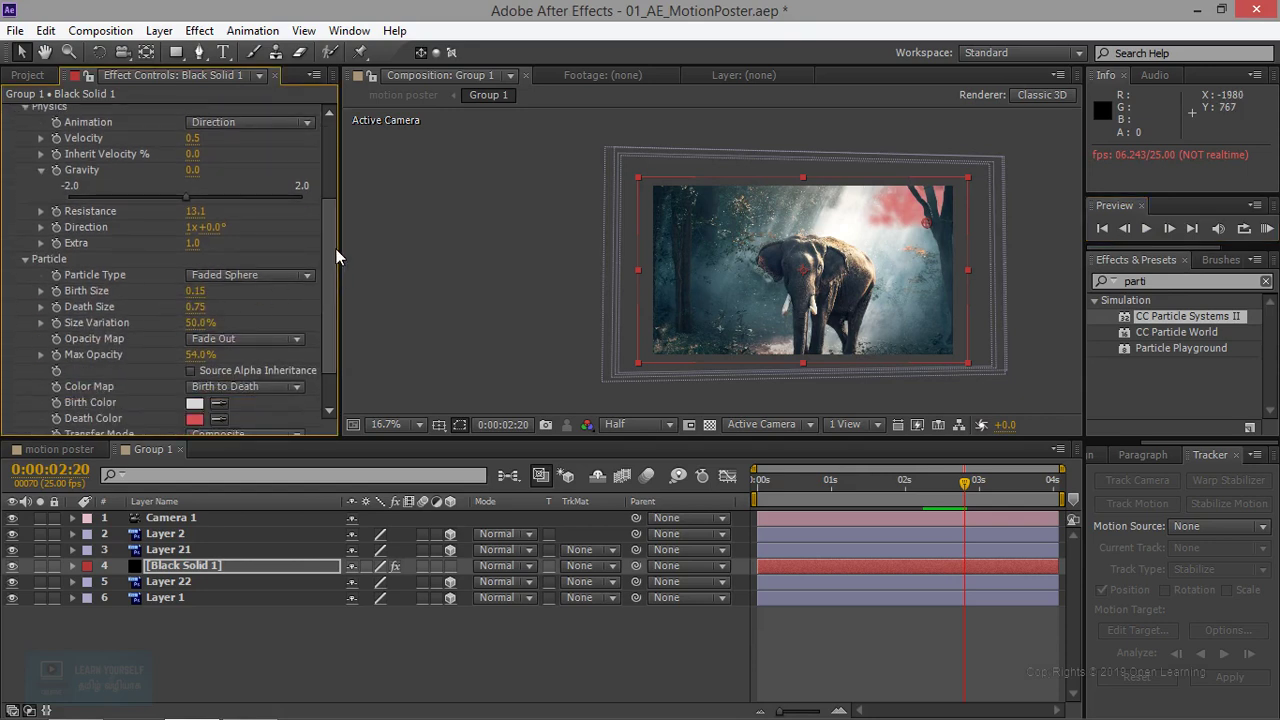
drag(325, 233, 333, 135)
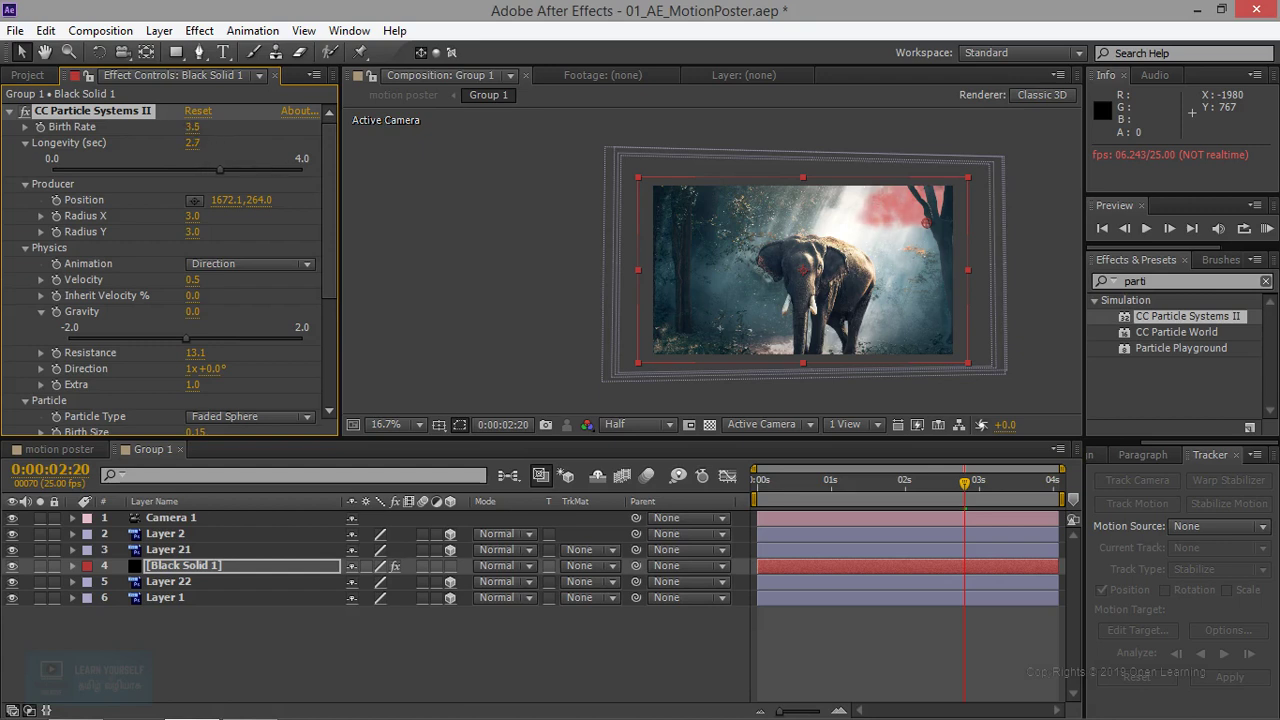
drag(191, 127, 185, 127)
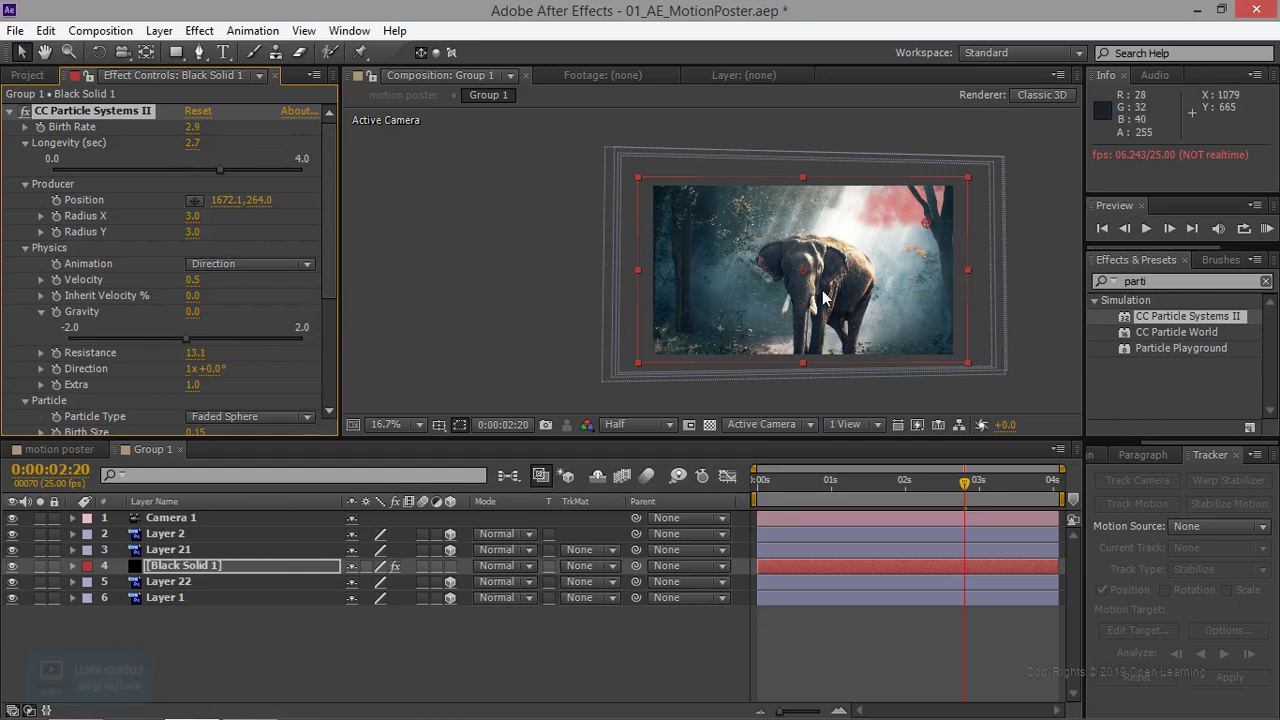
click(1147, 229)
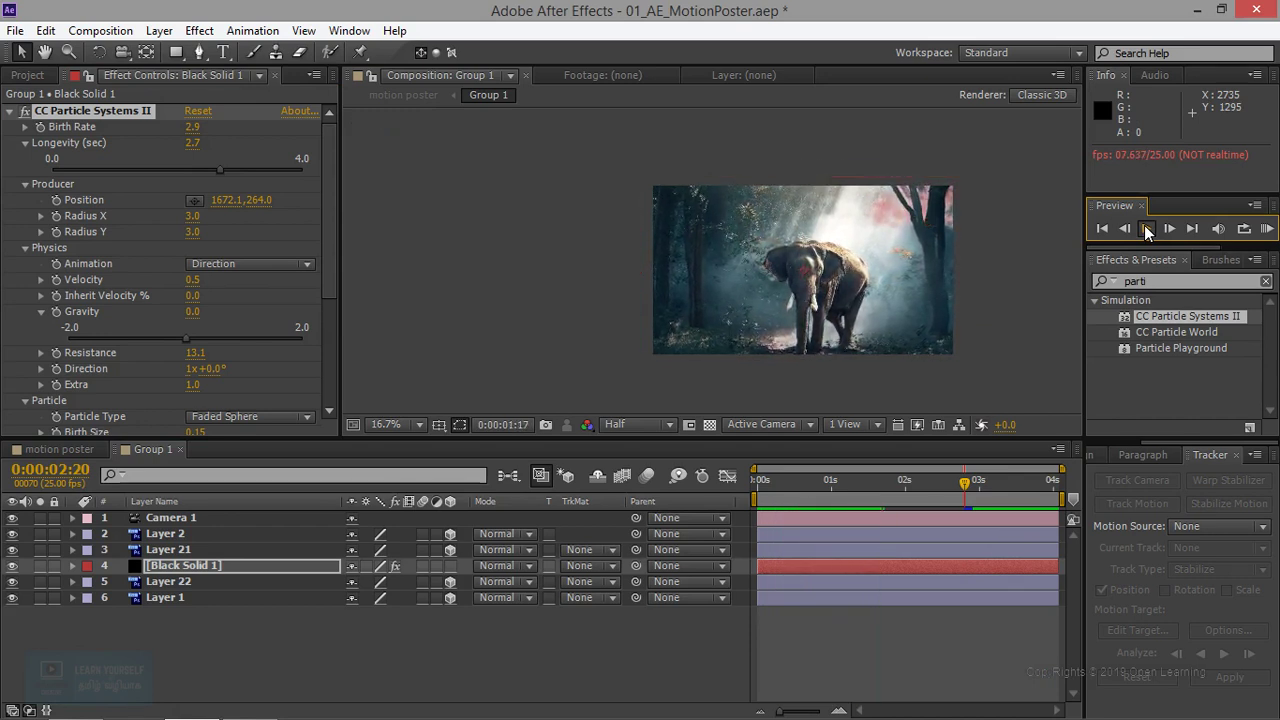
key(space)
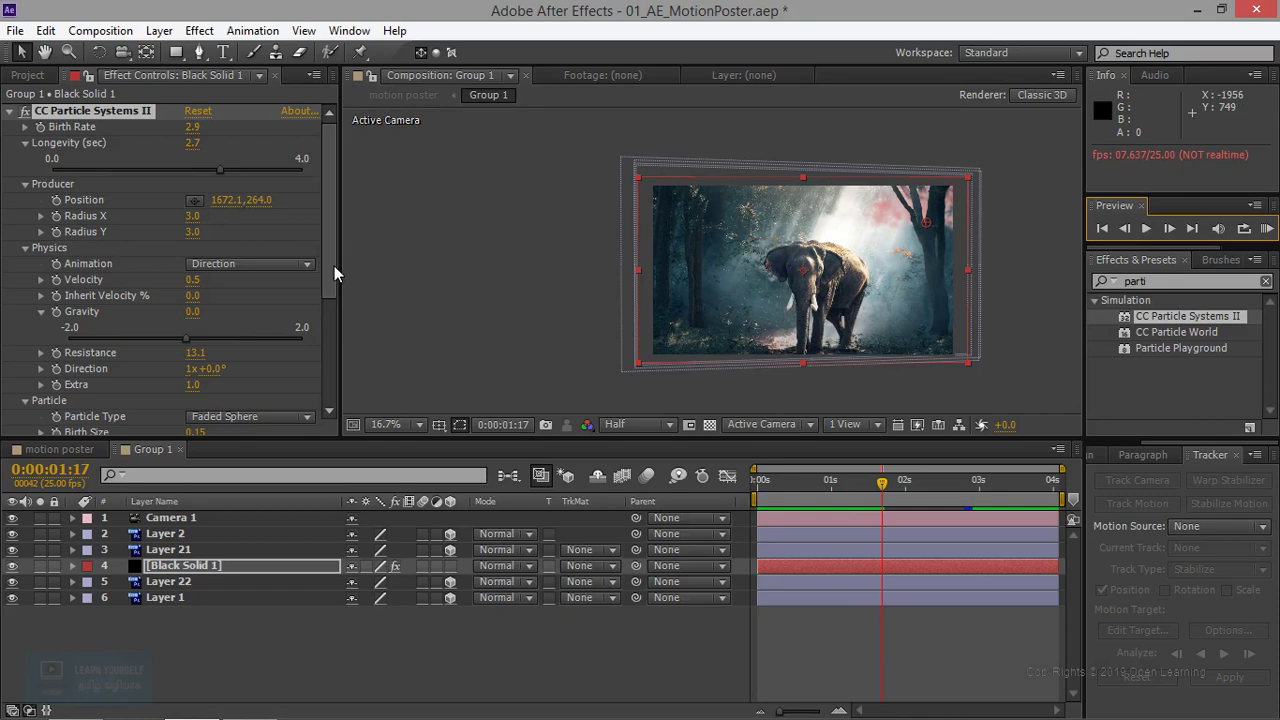
Change the particles' Death Color from red to a pale greyish pink (AA9595).
drag(334, 266, 339, 364)
click(196, 370)
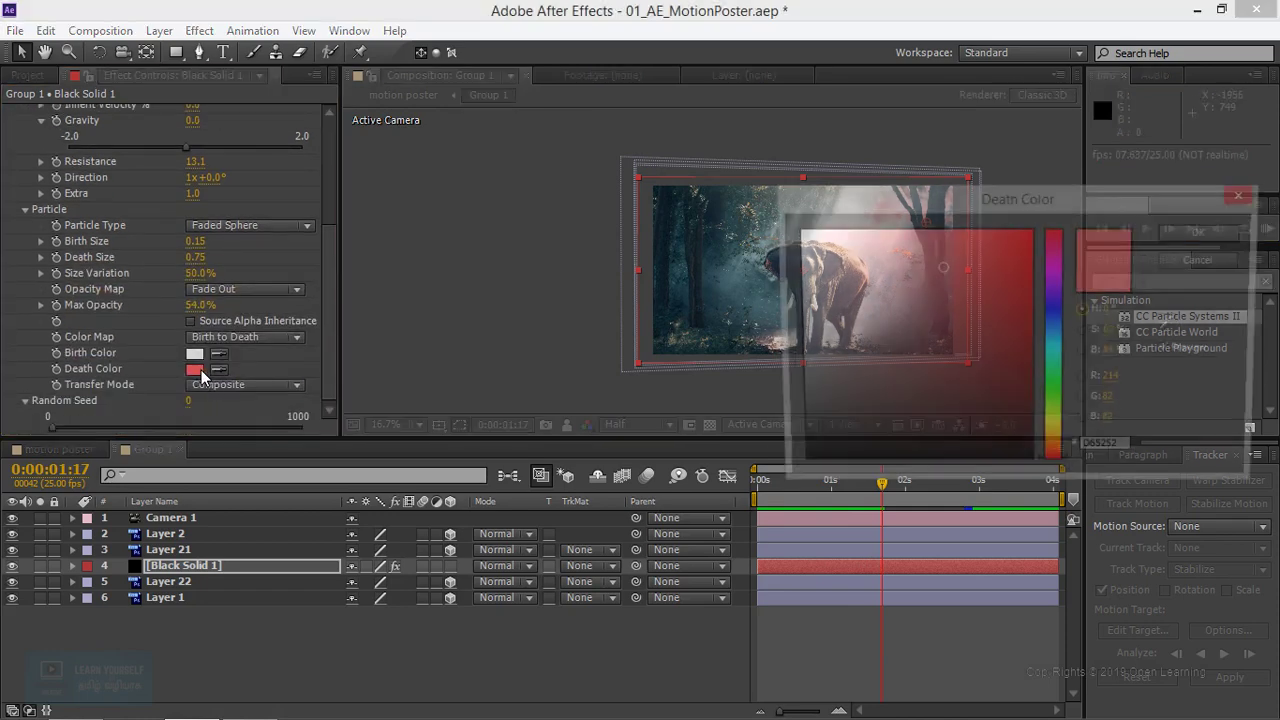
mouse_move(896, 277)
mouse_down()
mouse_move(833, 281)
mouse_move(819, 309)
mouse_up()
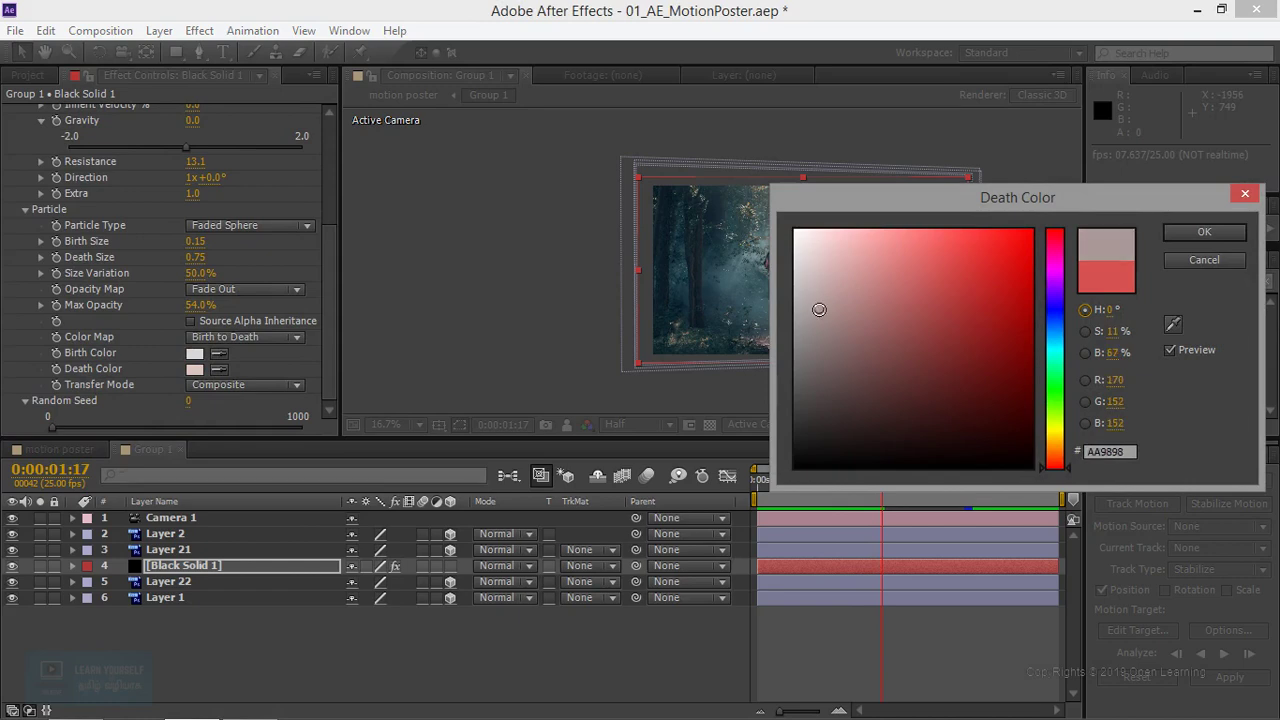
click(1236, 232)
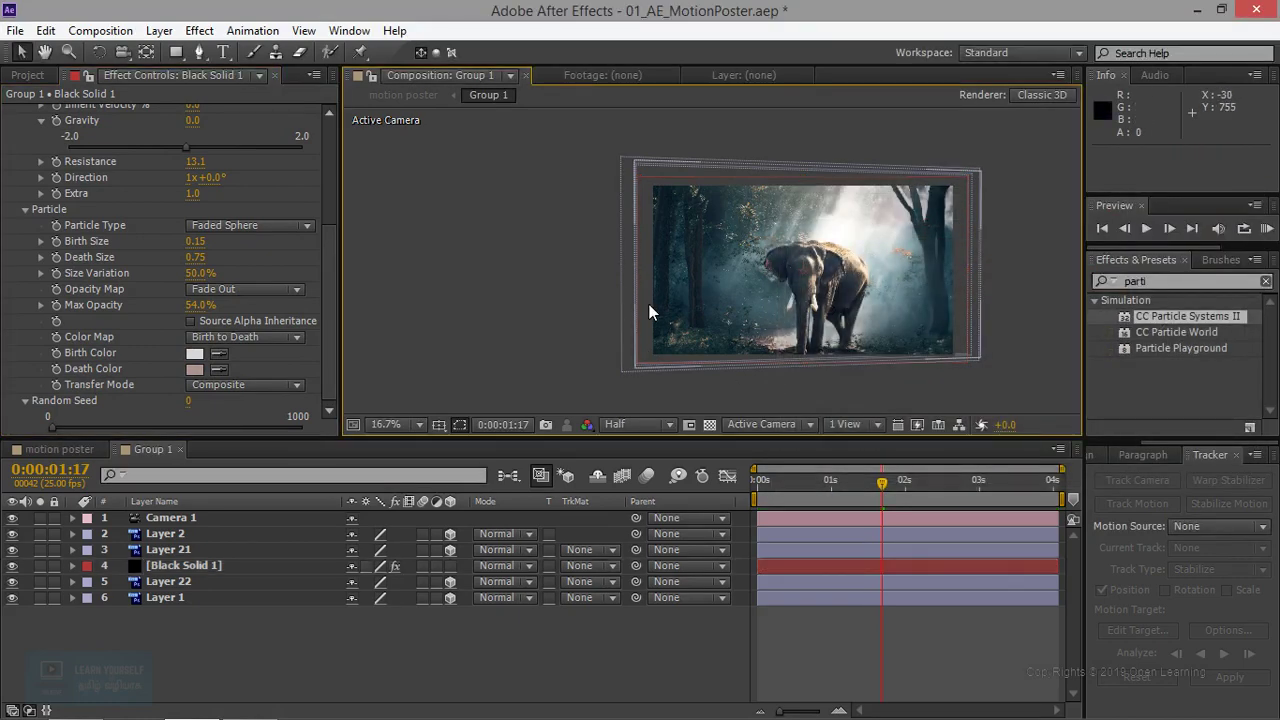
Set the viewer magnification to Fit up to 100% and preview the recoloured particles.
click(399, 427)
click(440, 106)
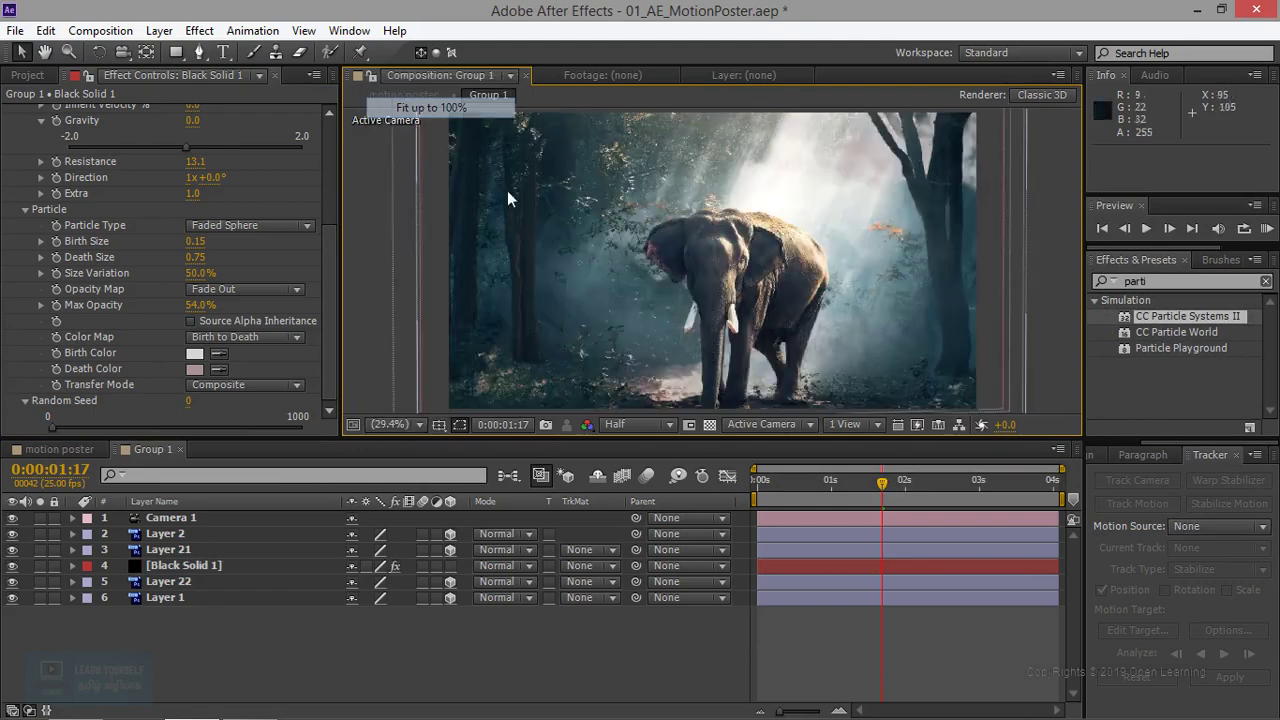
click(1146, 228)
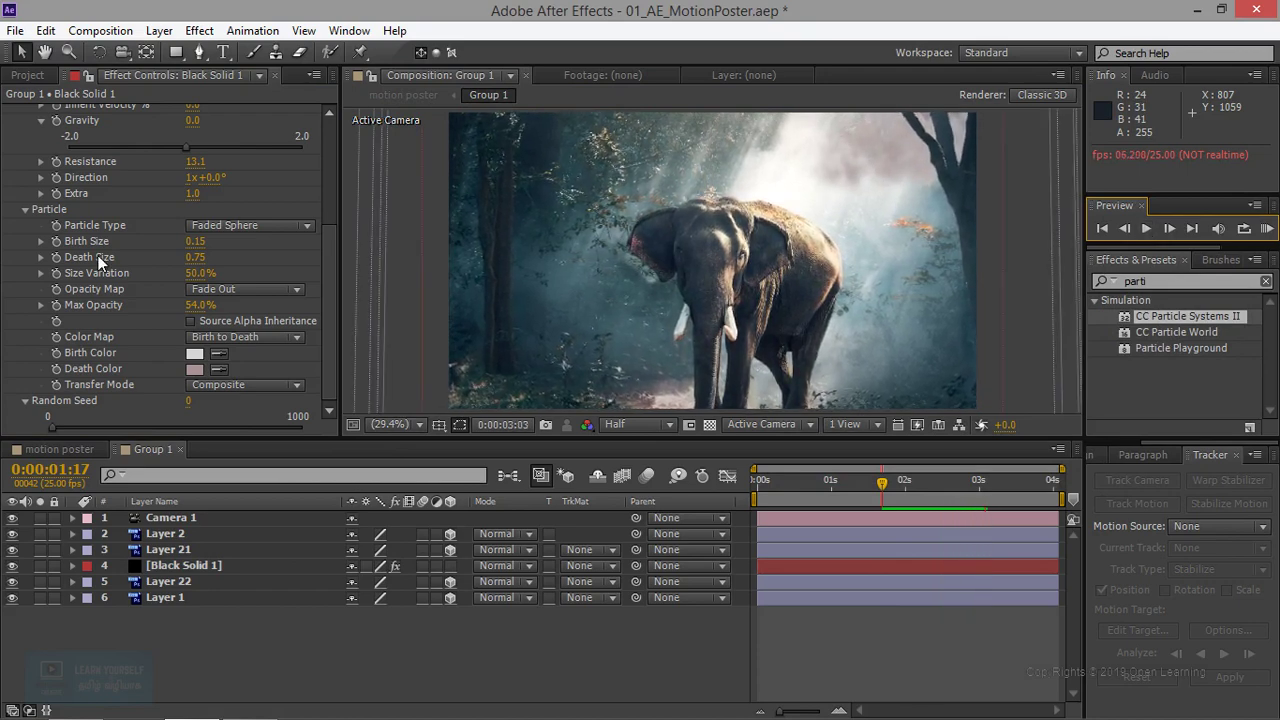
Place the Black Solid 1 emitter on the lower-right ground beside the elephant, with Max Opacity at 28%.
scroll(107, 337, up, 5)
scroll(121, 357, down, 3)
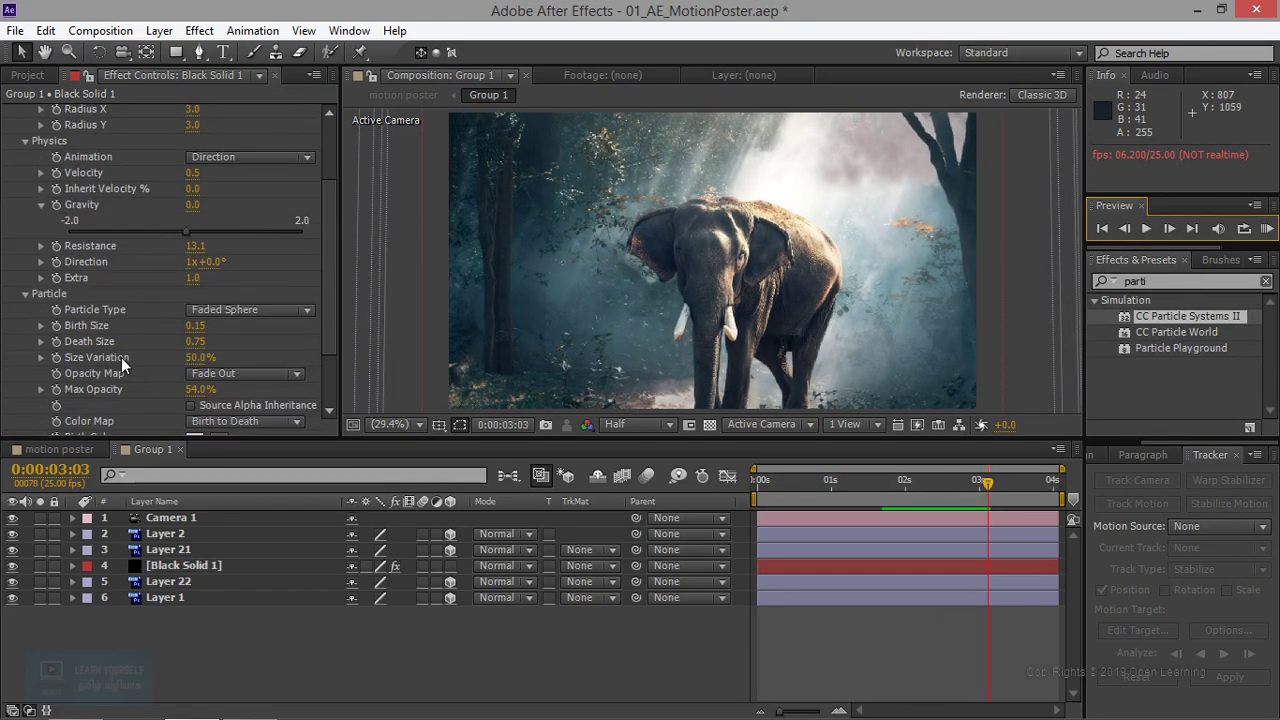
click(182, 327)
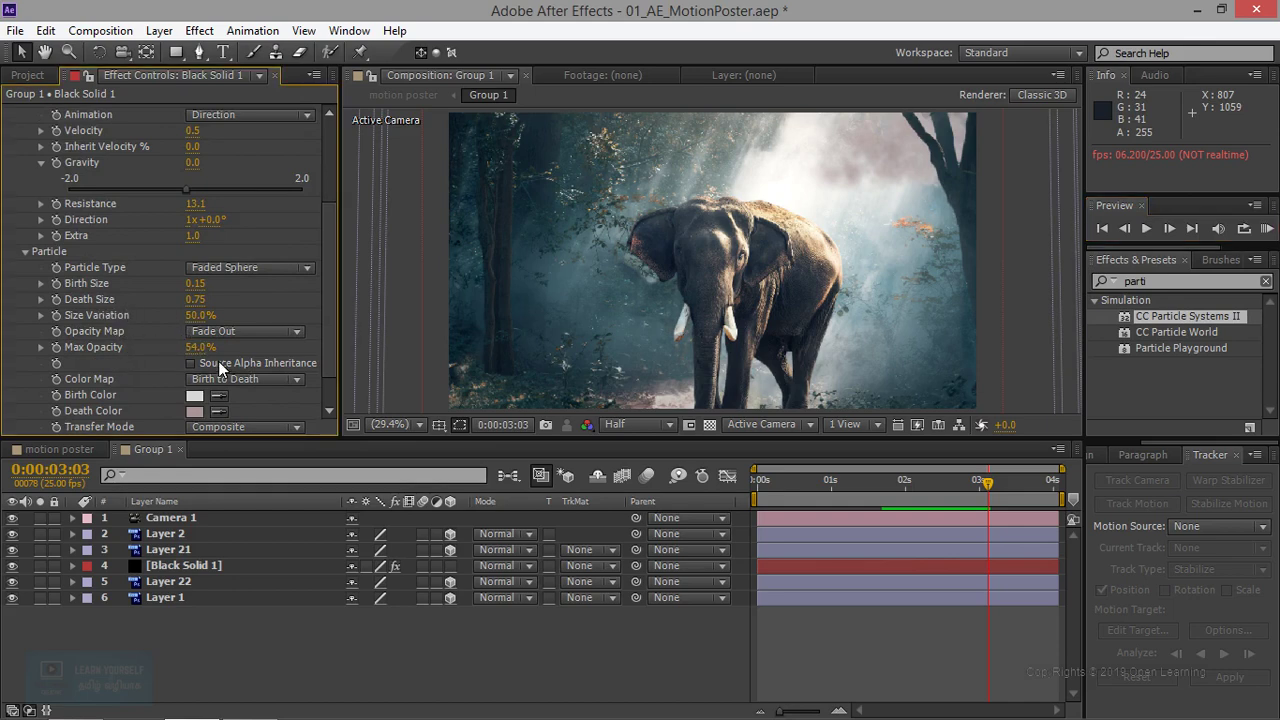
click(183, 565)
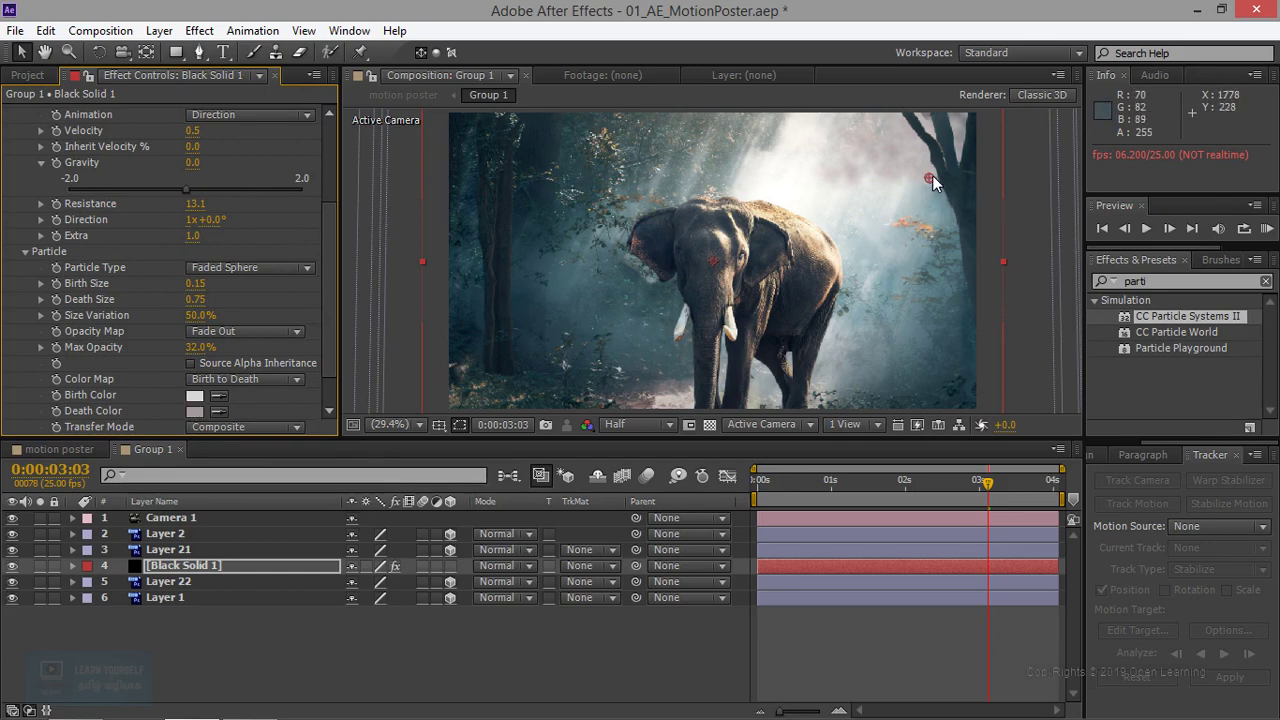
drag(928, 180, 939, 387)
scroll(895, 350, up, 1)
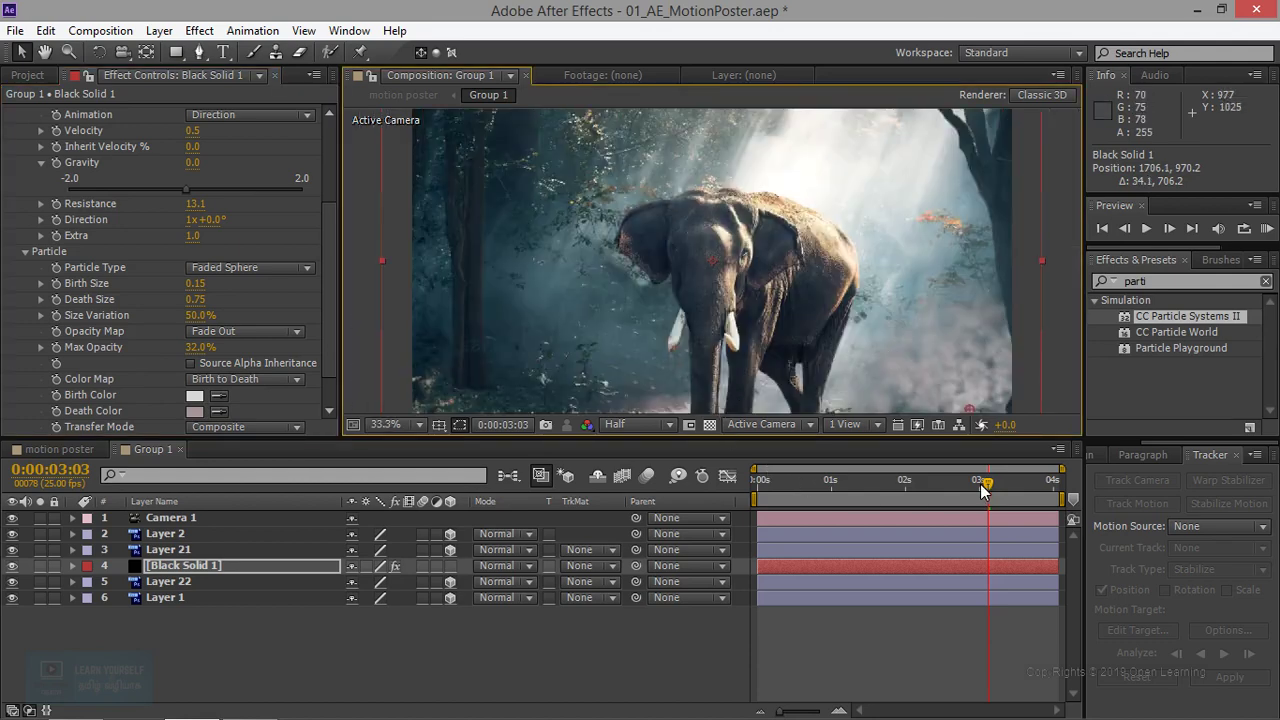
drag(980, 484, 697, 484)
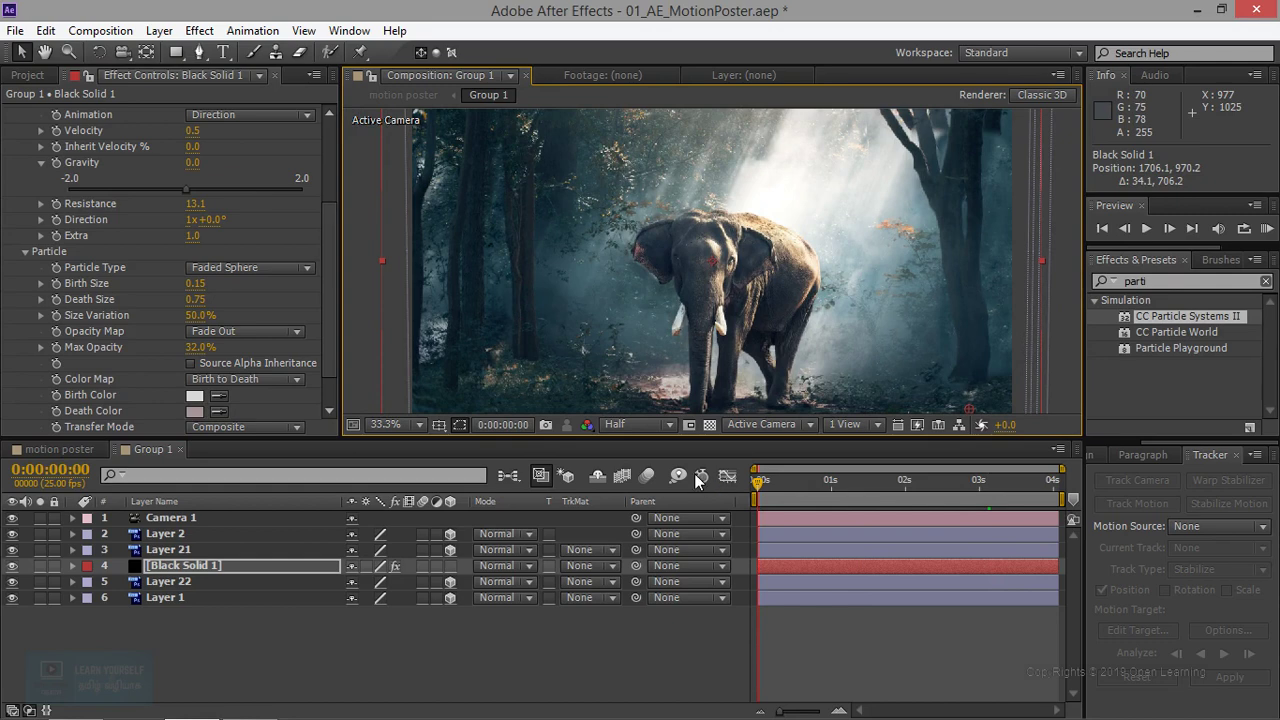
drag(753, 480, 793, 480)
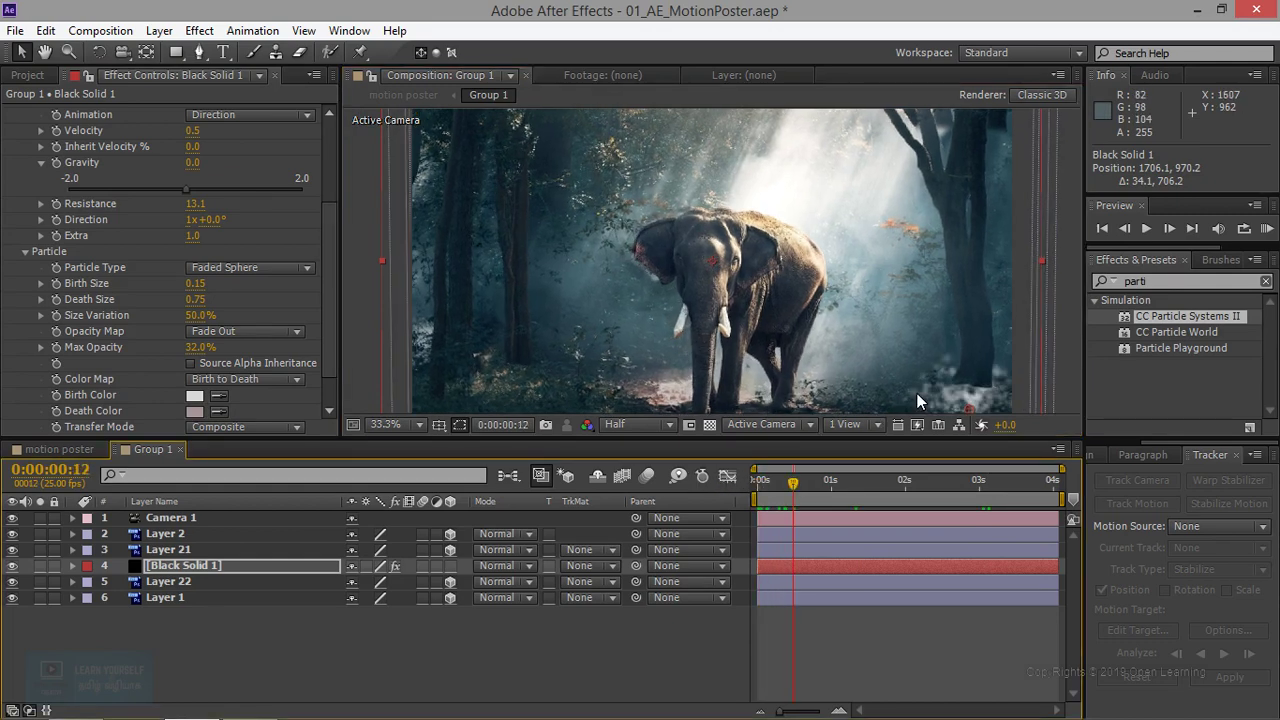
mouse_move(975, 410)
mouse_down()
mouse_move(966, 372)
mouse_move(906, 373)
mouse_up()
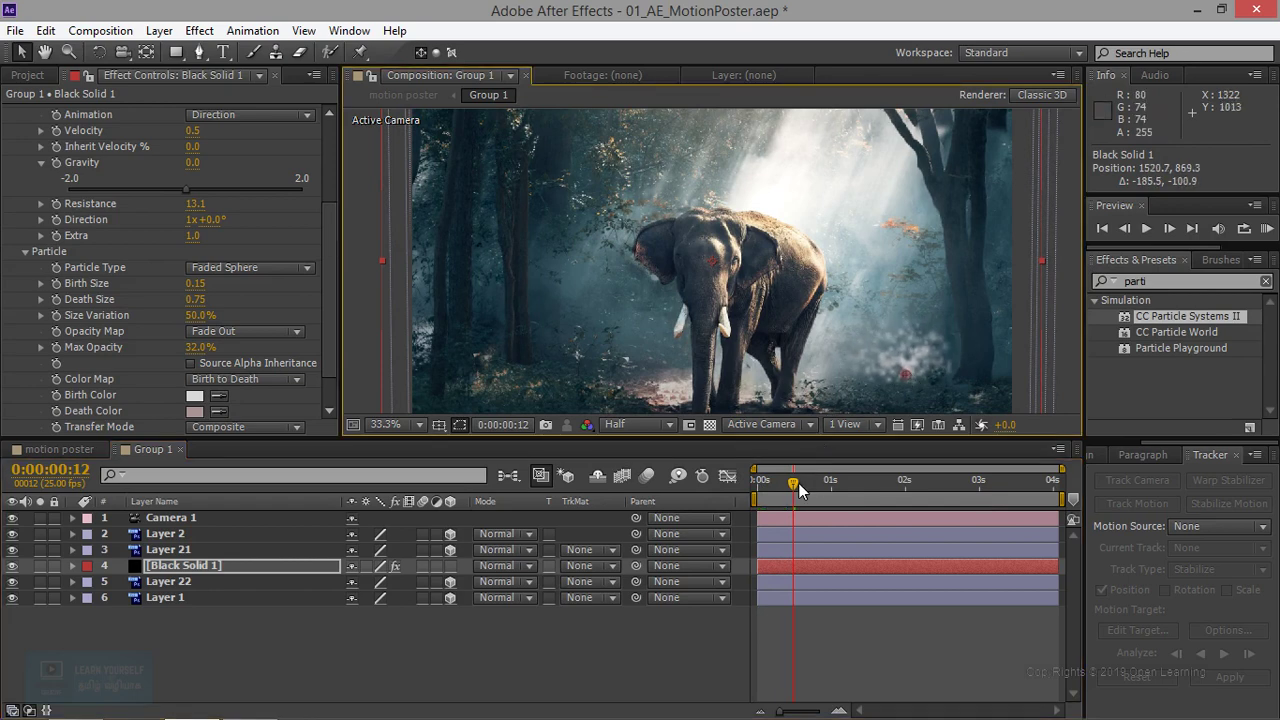
mouse_move(795, 482)
mouse_down()
mouse_move(760, 482)
mouse_move(908, 486)
mouse_move(757, 482)
mouse_up()
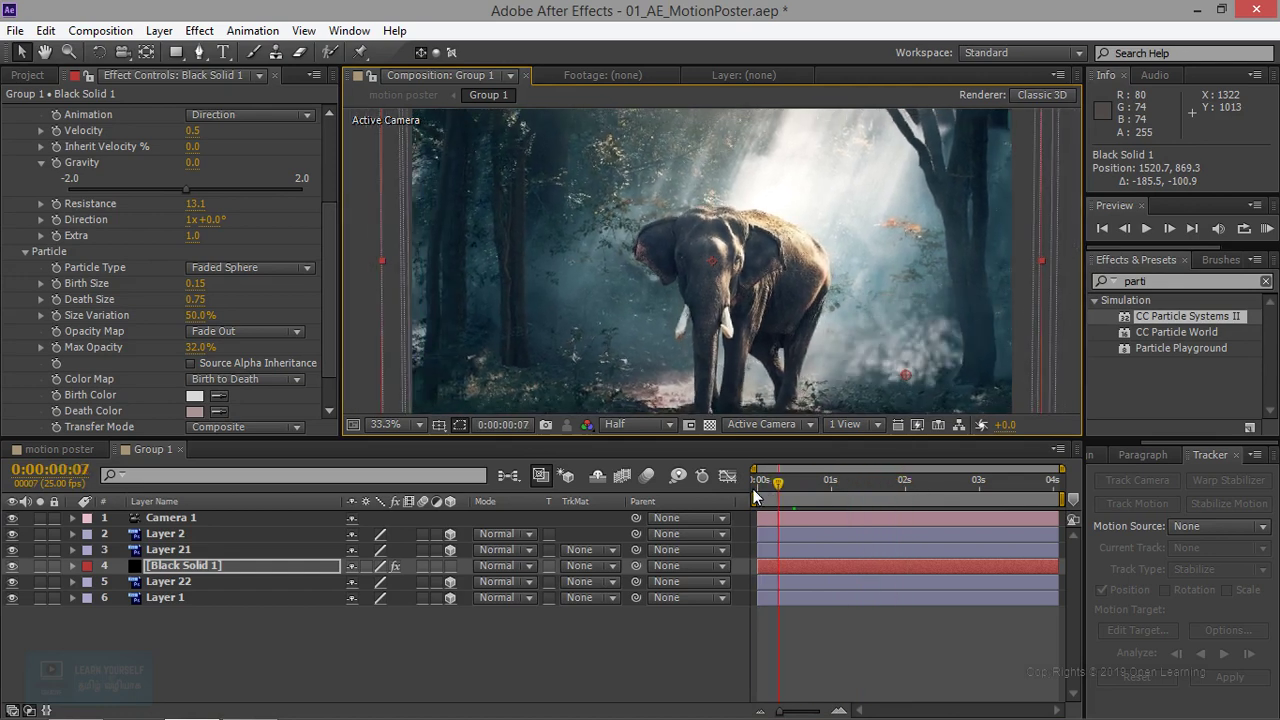
scroll(203, 370, down, 1)
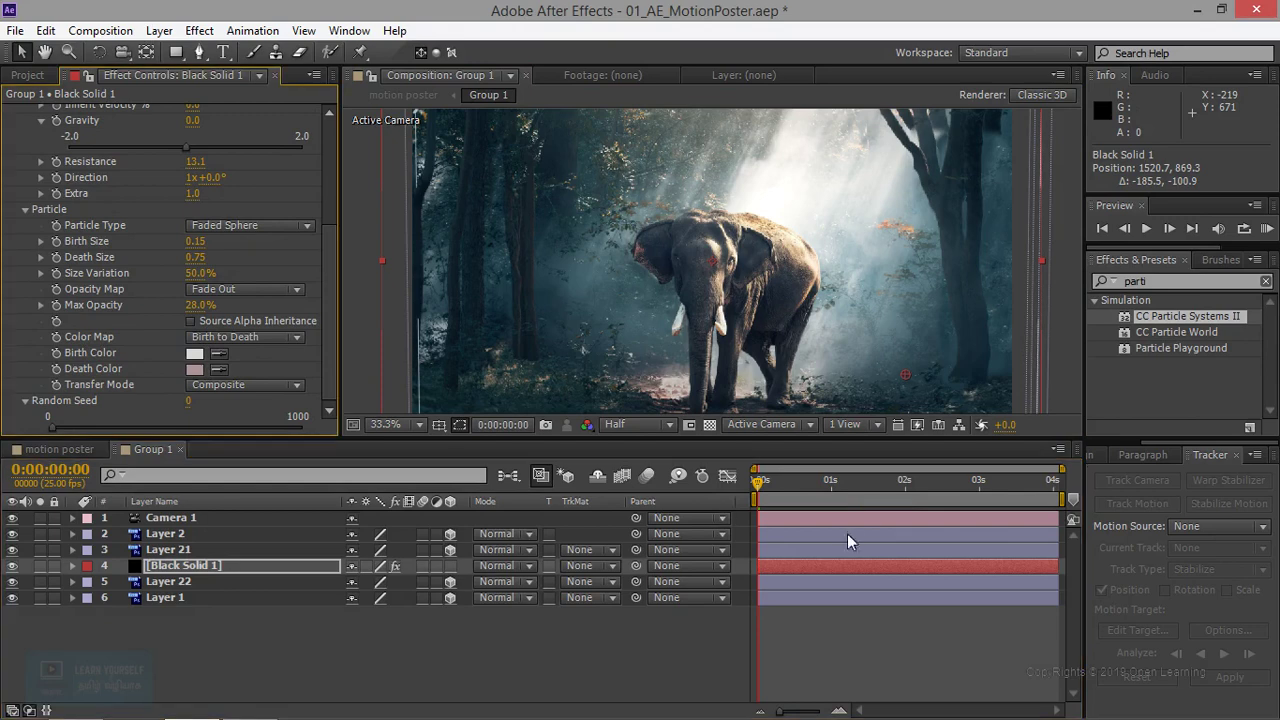
At 0:00:01:20, drop Max Opacity to 3.0% and preview the faint particle haze.
click(890, 482)
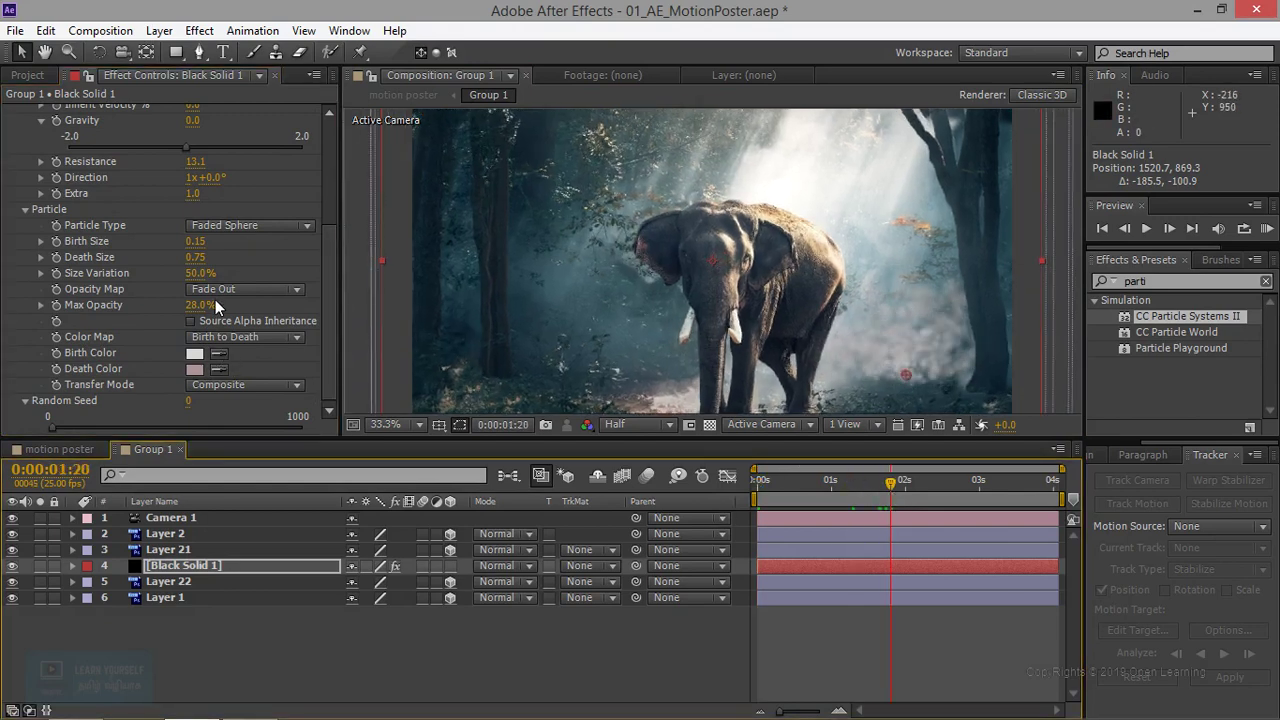
drag(199, 305, 150, 305)
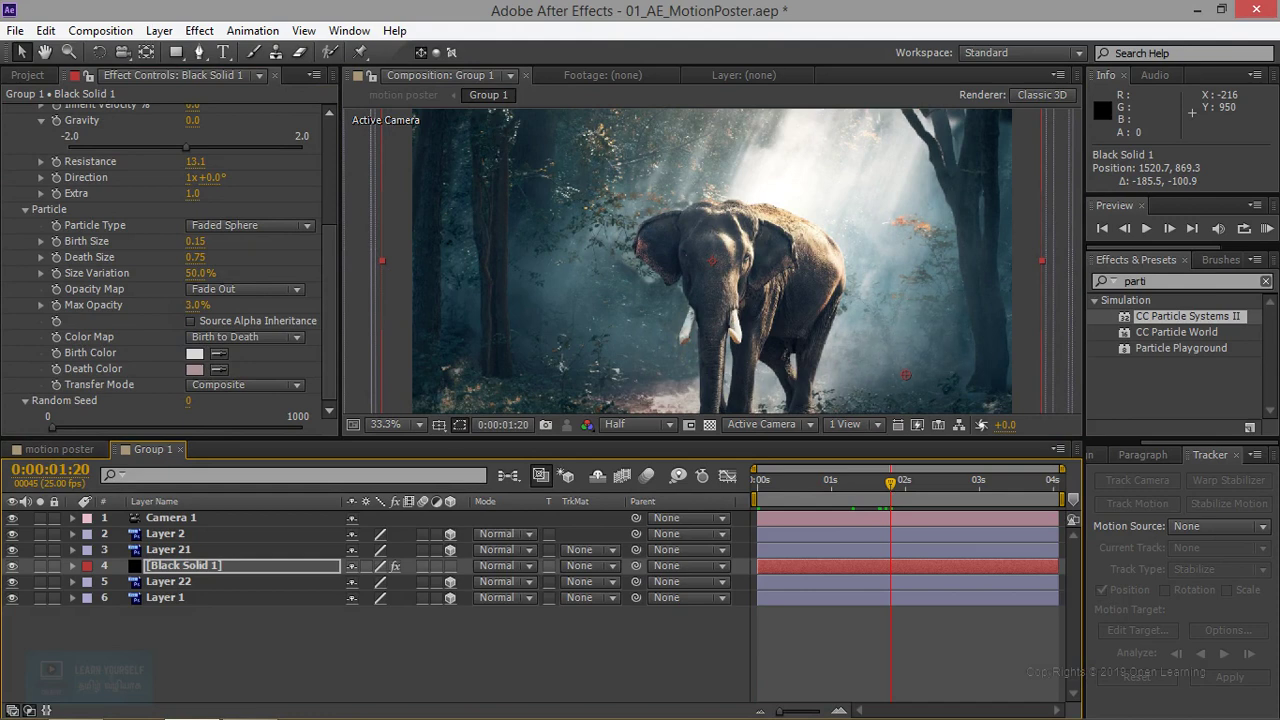
click(1146, 229)
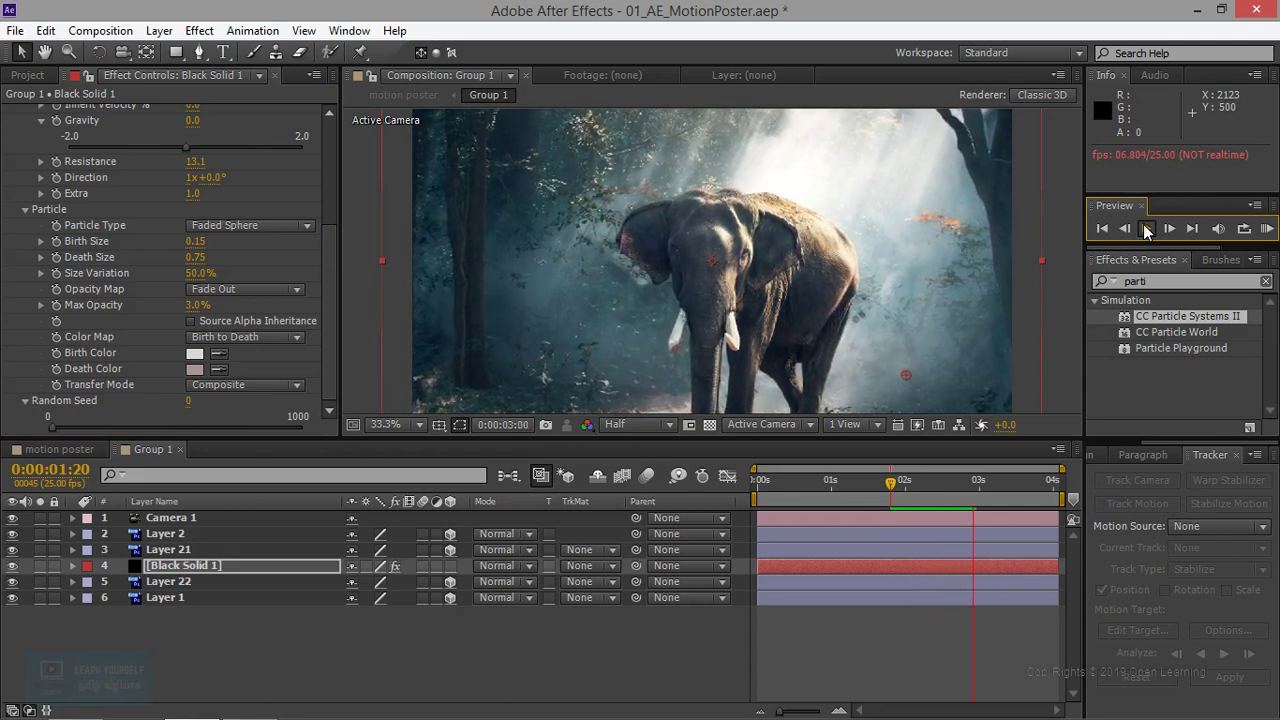
click(1146, 229)
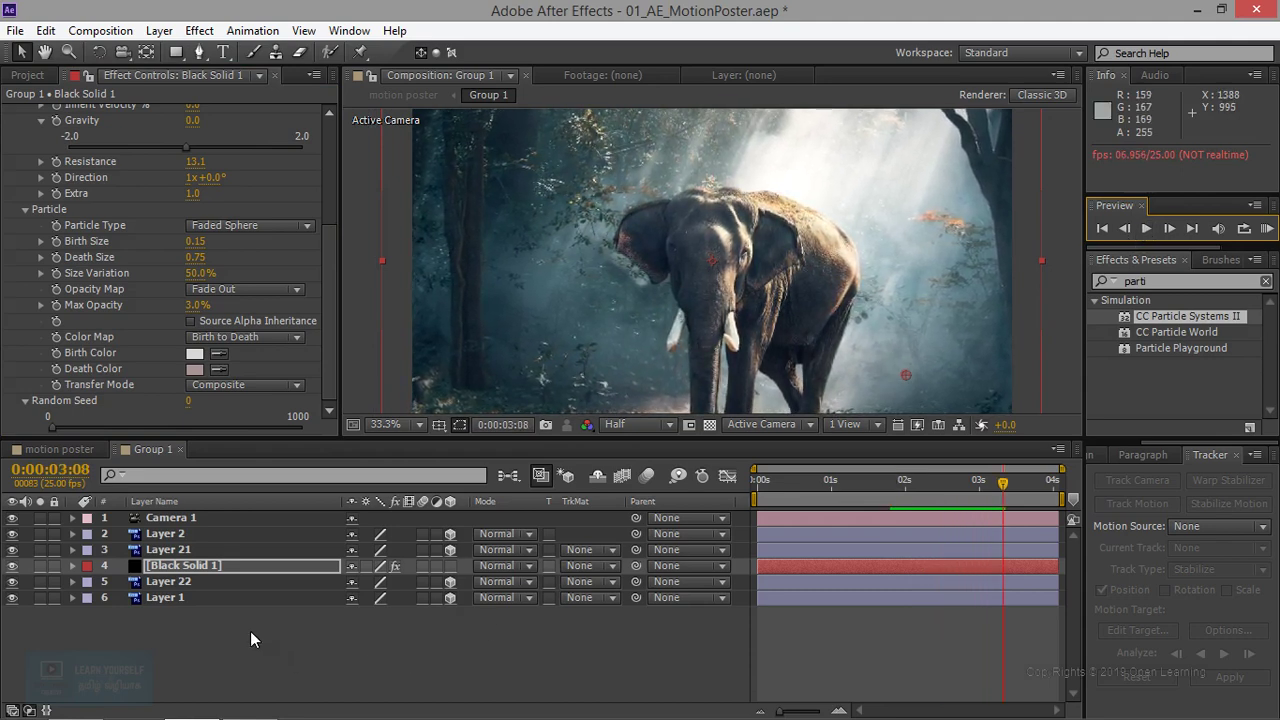
click(212, 572)
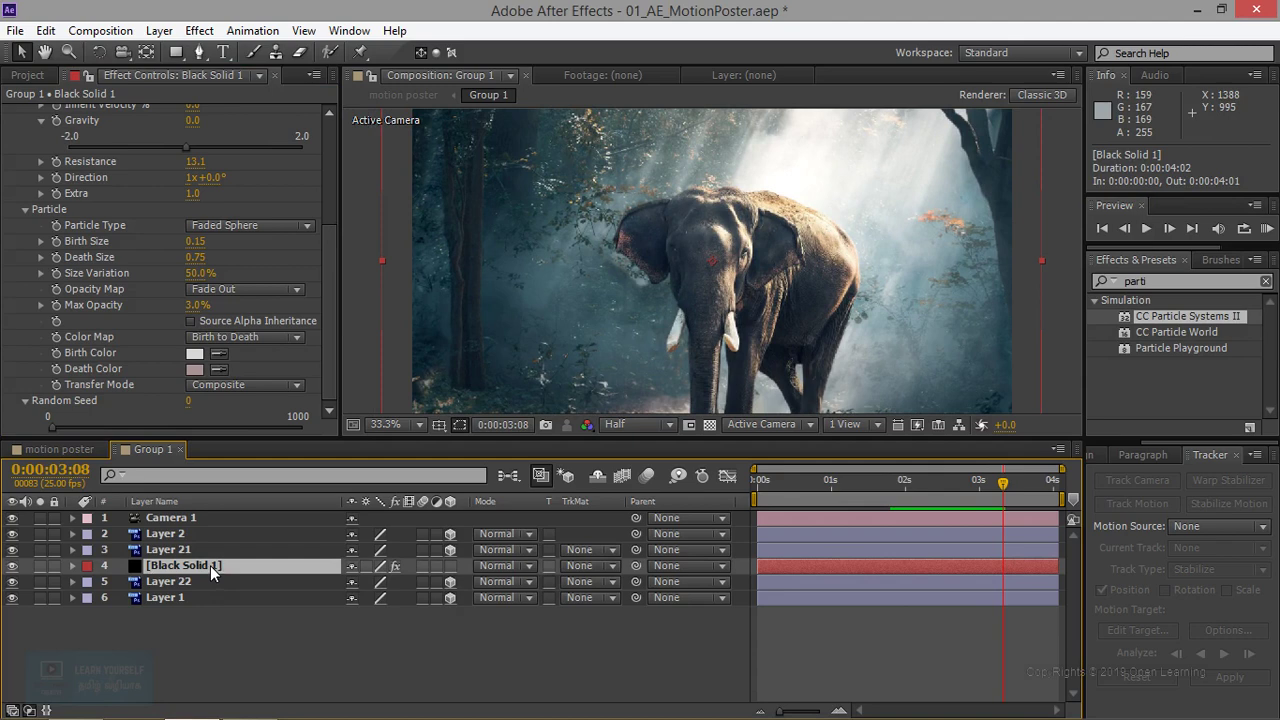
Precompose the particle solid into Black Solid 1 Comp 1 and enable time remapping.
key(ctrl+shift+c)
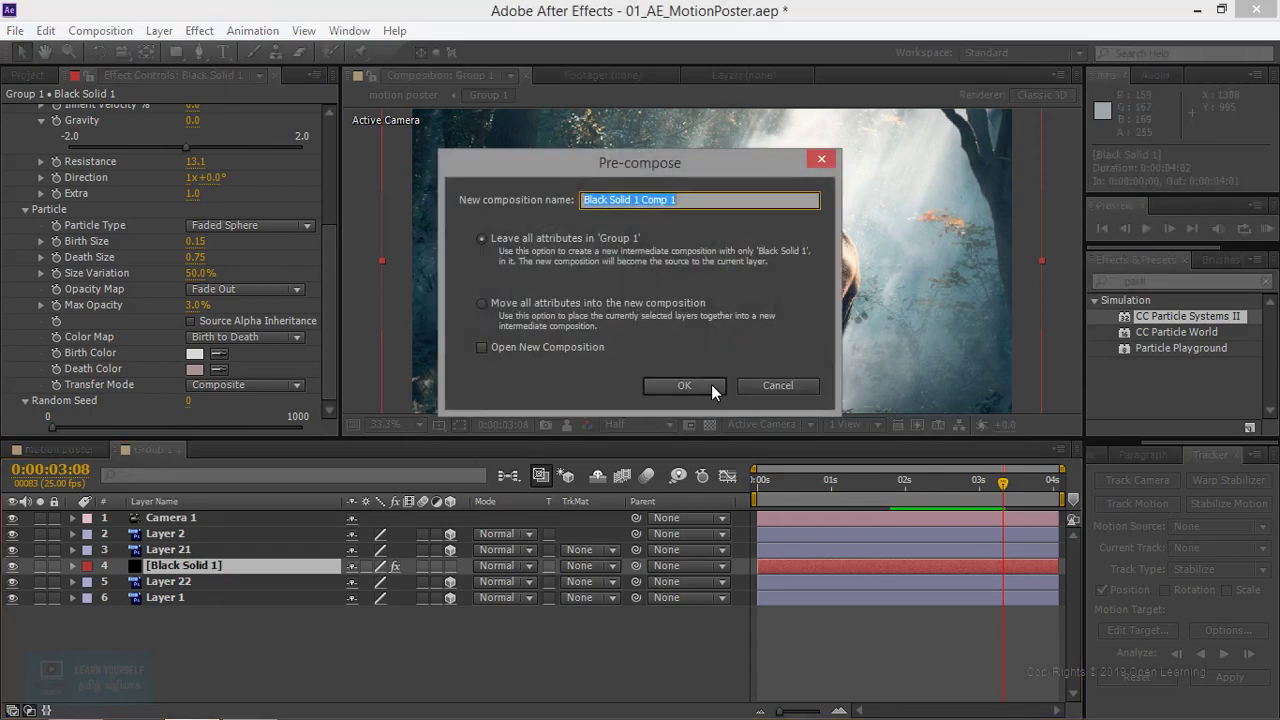
click(684, 385)
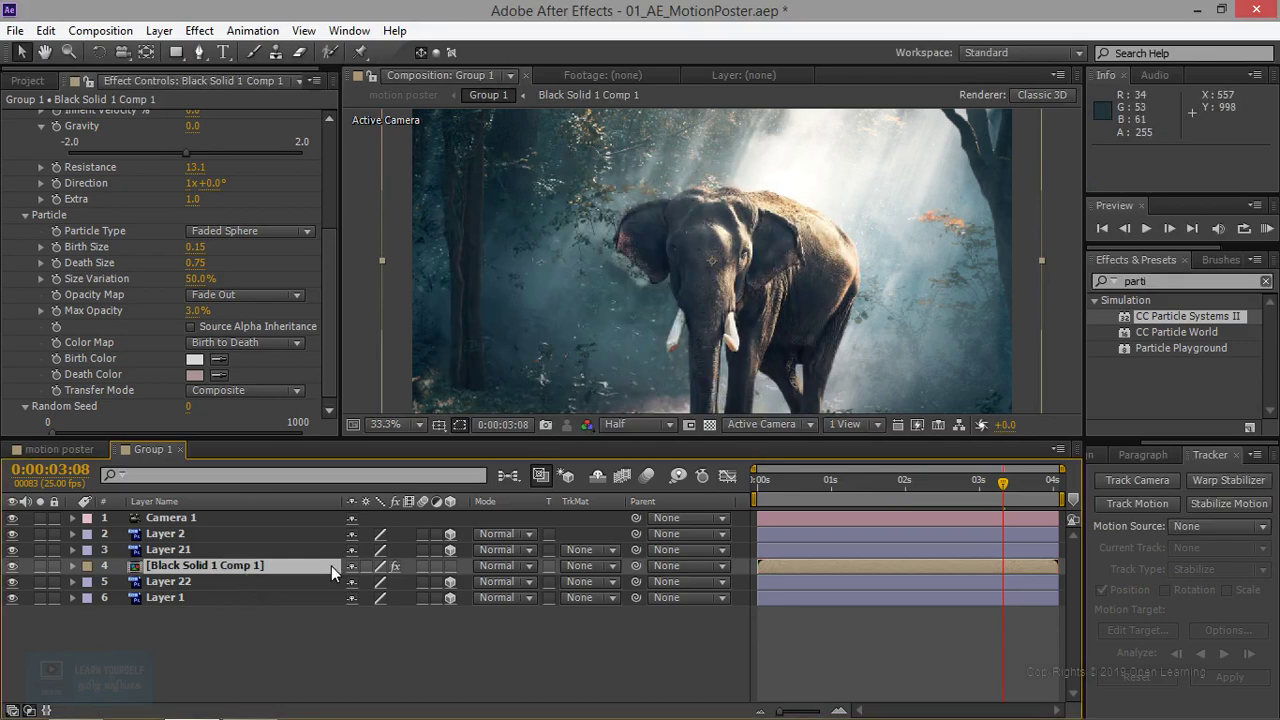
right_click(253, 572)
mouse_move(380, 220)
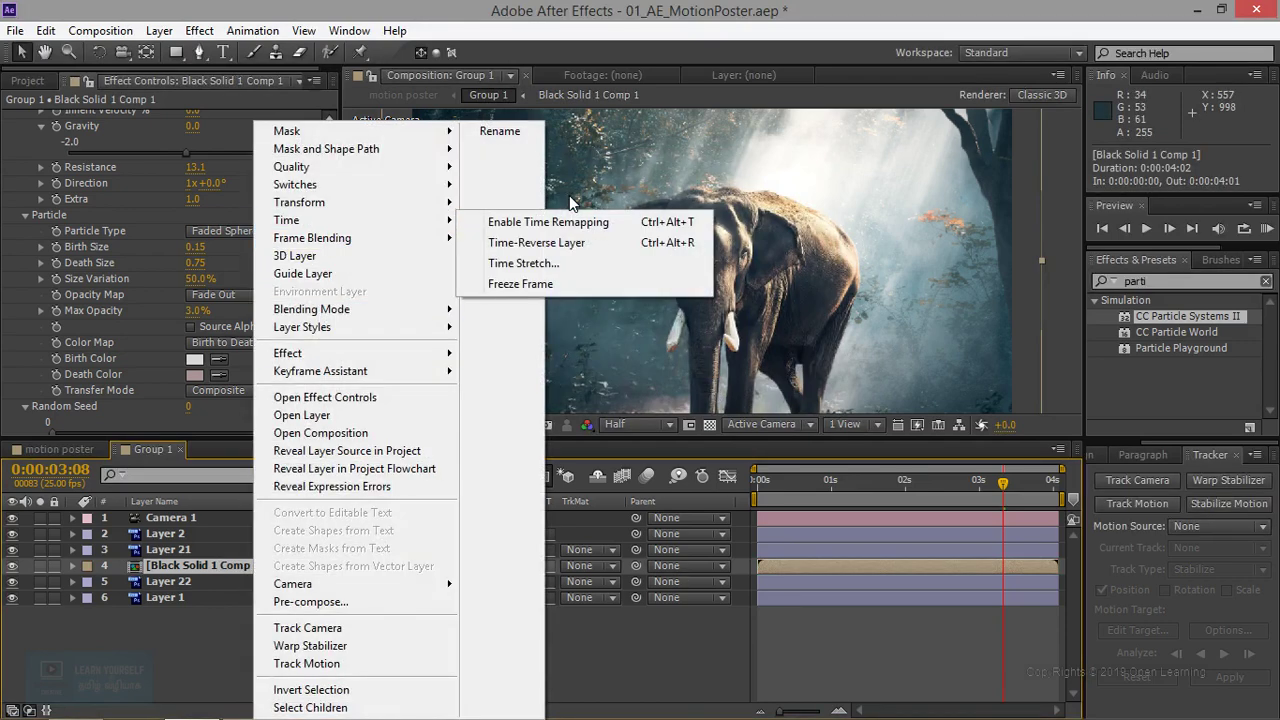
click(588, 224)
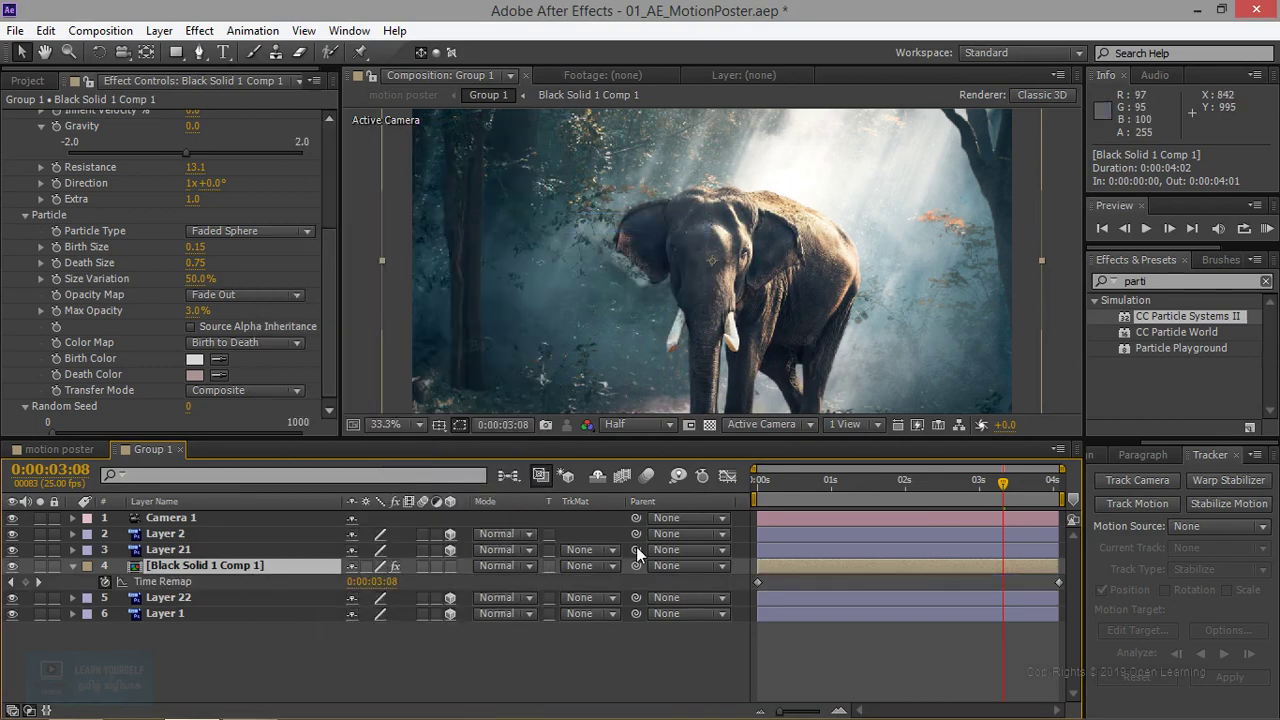
Enter 0:00:01:08 as the Time Remap value at 0:00:03:08.
click(373, 581)
click(375, 581)
text(1:)
text(0)
Commit the 0:00:01:08 keyframe and set Time Remap to 0:00:00:10 near 0:00:00:23.
key(Return)
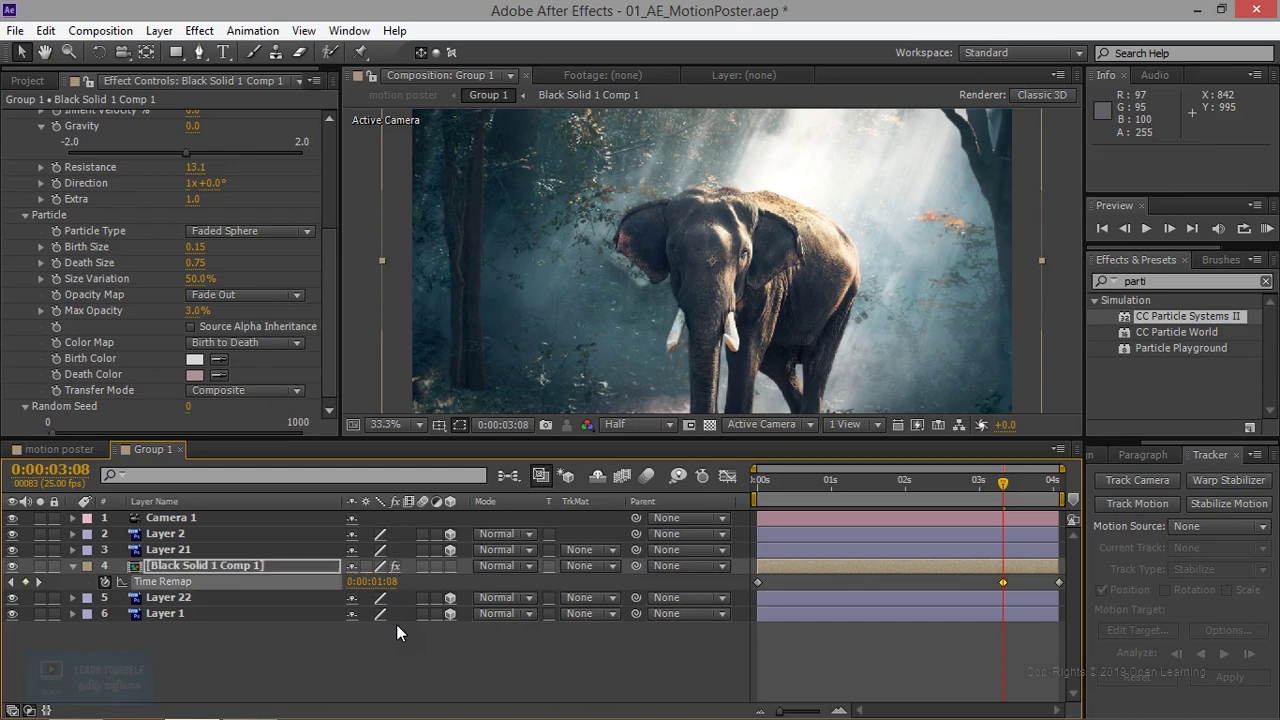
click(1142, 232)
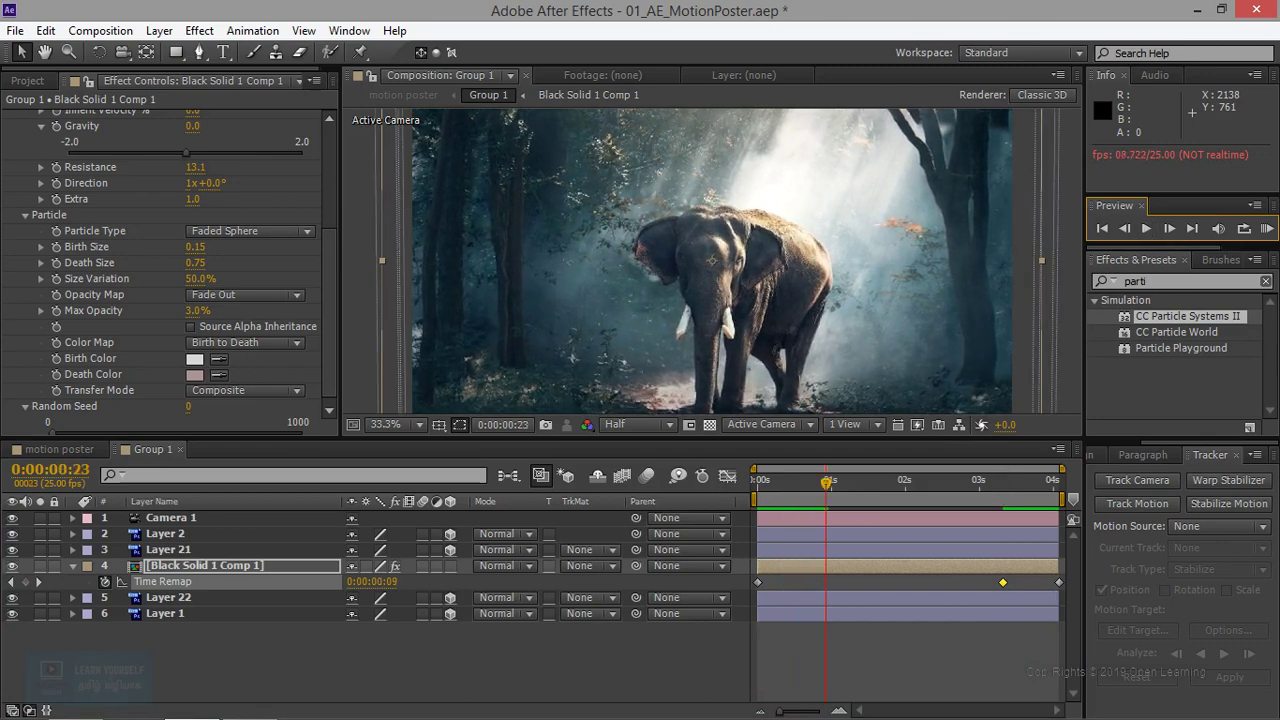
click(373, 581)
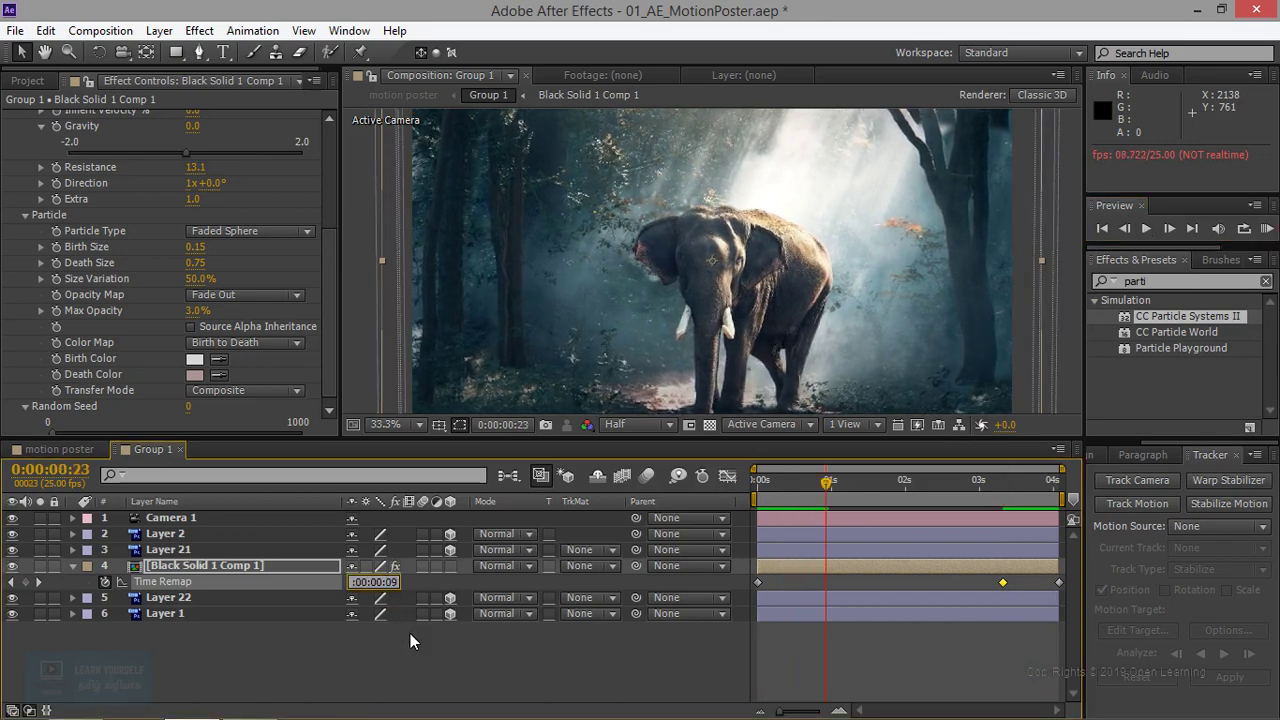
text(3)
key(BackSpace)
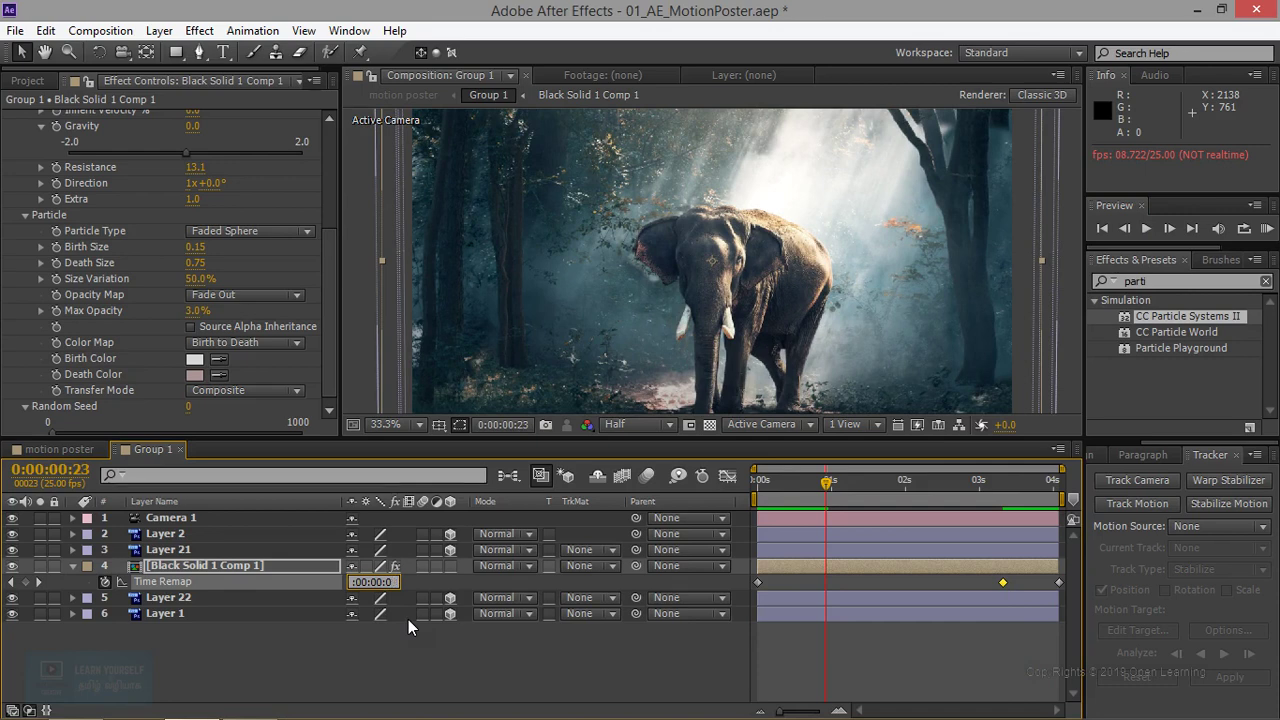
key(Return)
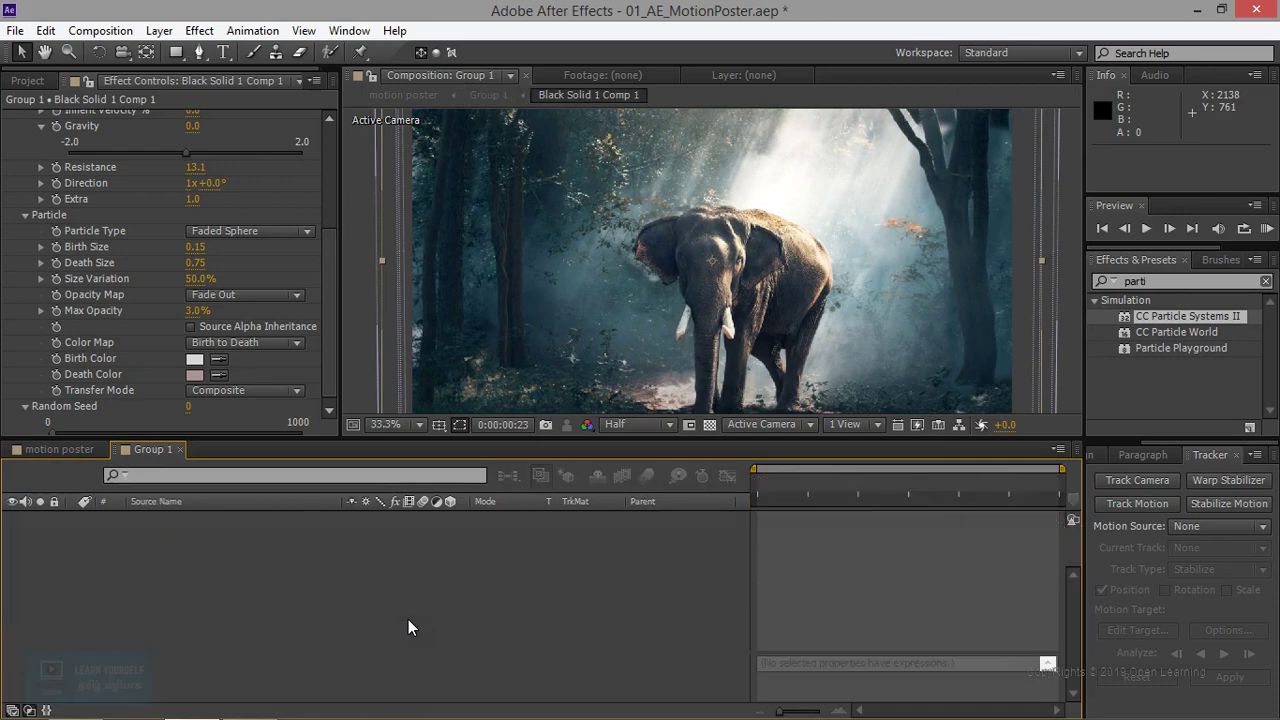
click(167, 455)
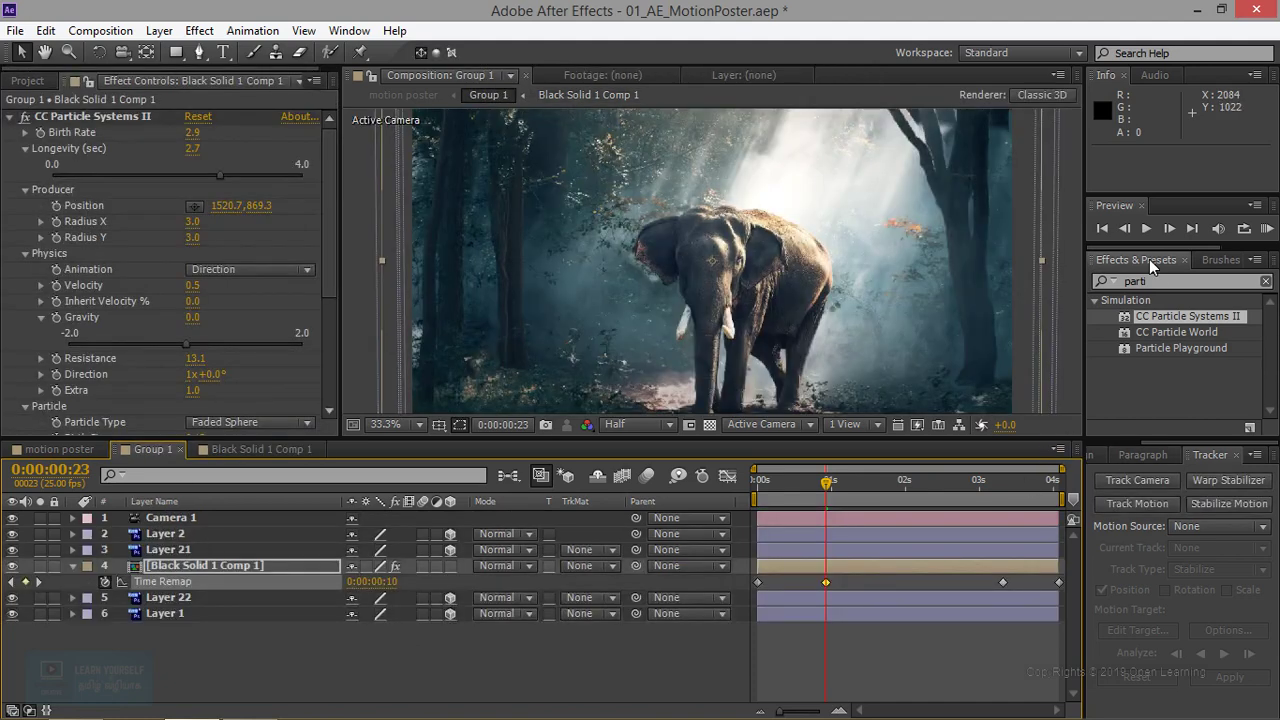
Set Time Remap to 0:00:00:05 near 0:00:02:01 and preview the jumping particles.
click(1144, 228)
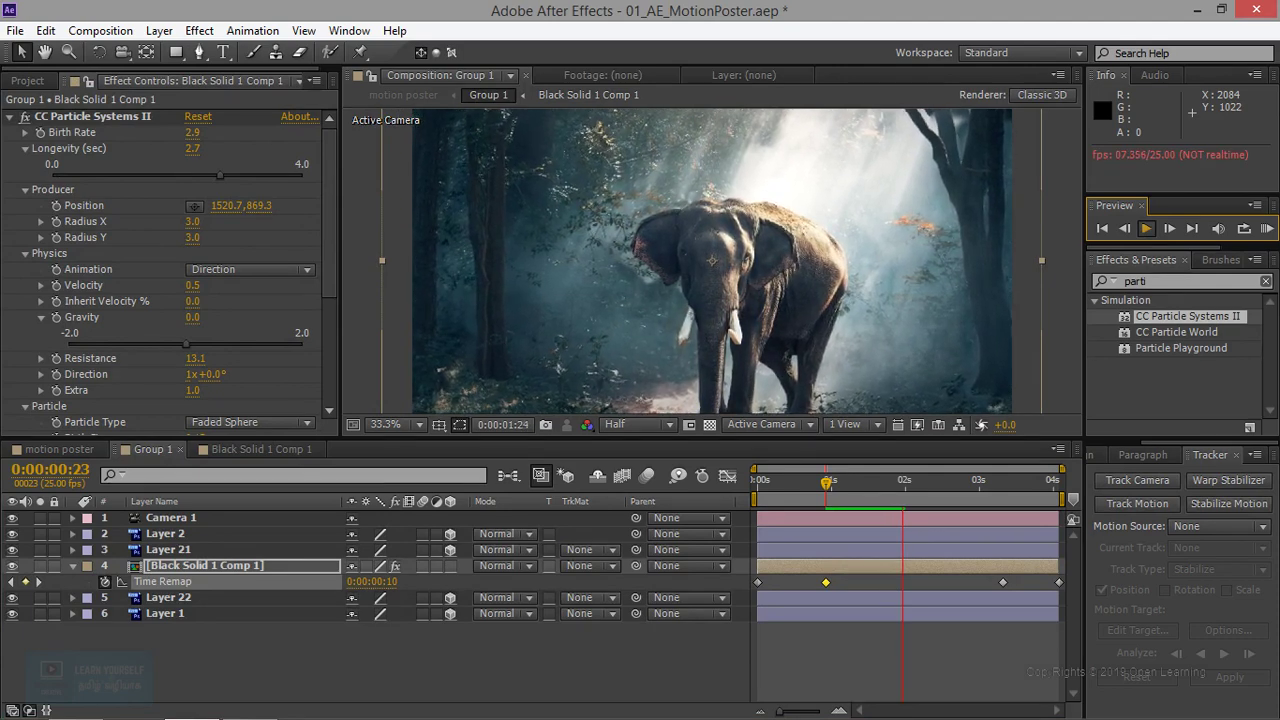
click(372, 581)
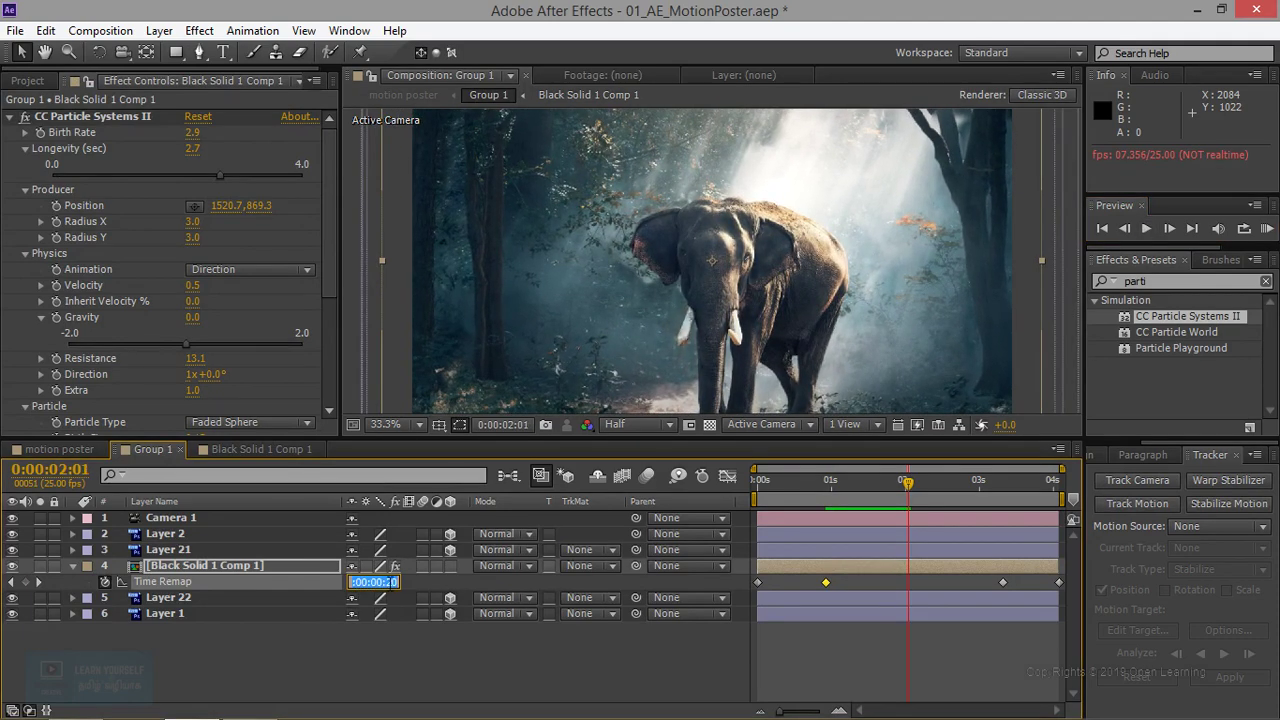
click(389, 582)
key(Return)
click(1152, 232)
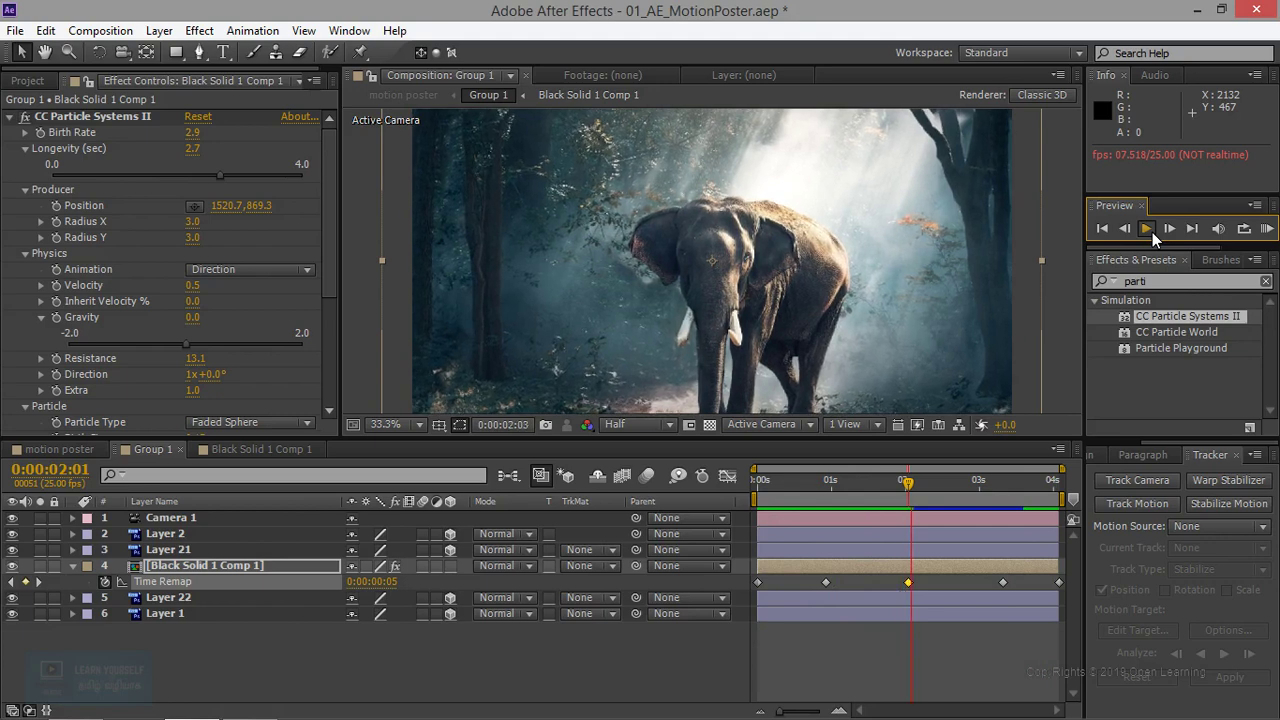
click(918, 492)
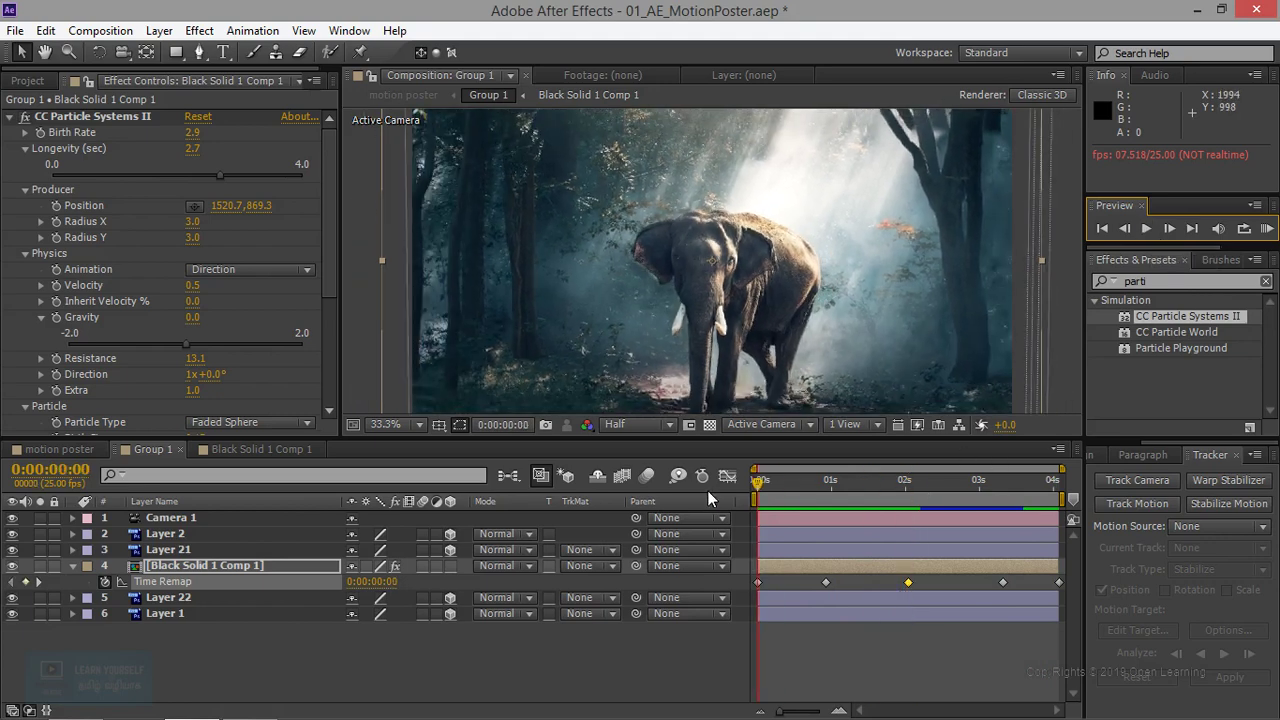
Delete all Time Remap keyframes from the particle precomp.
drag(826, 583, 1004, 582)
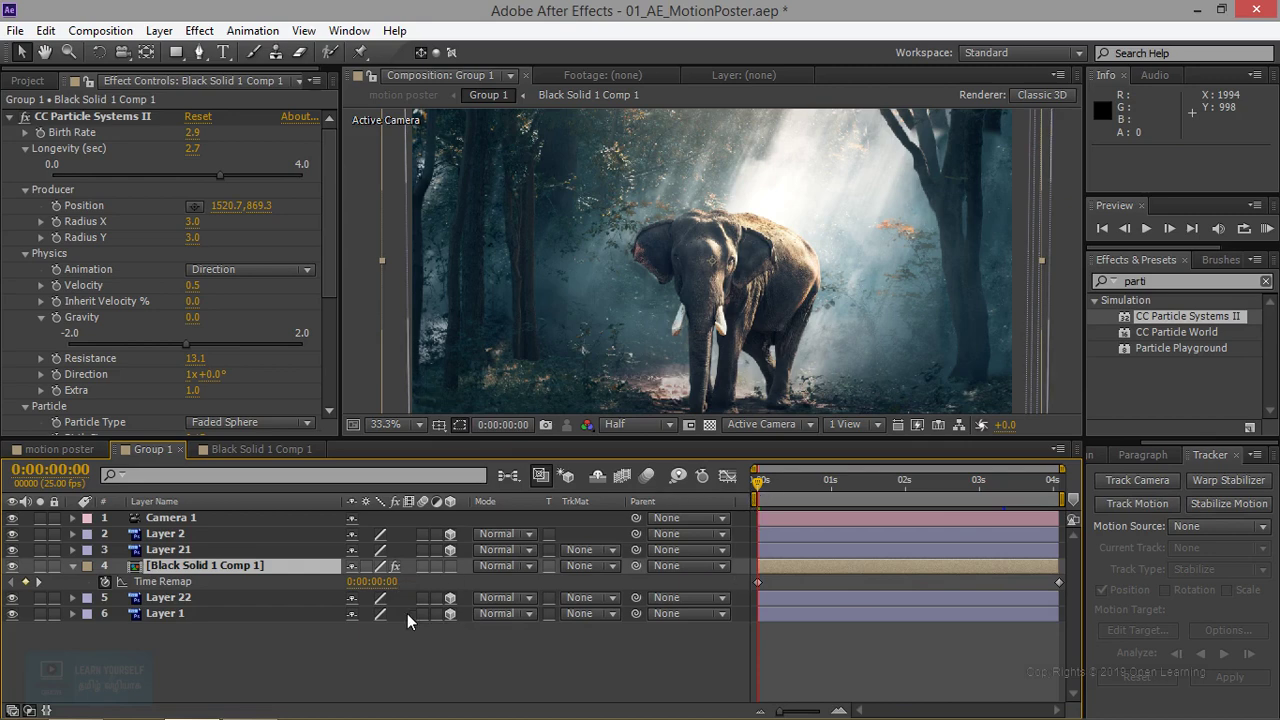
click(761, 582)
key(Delete)
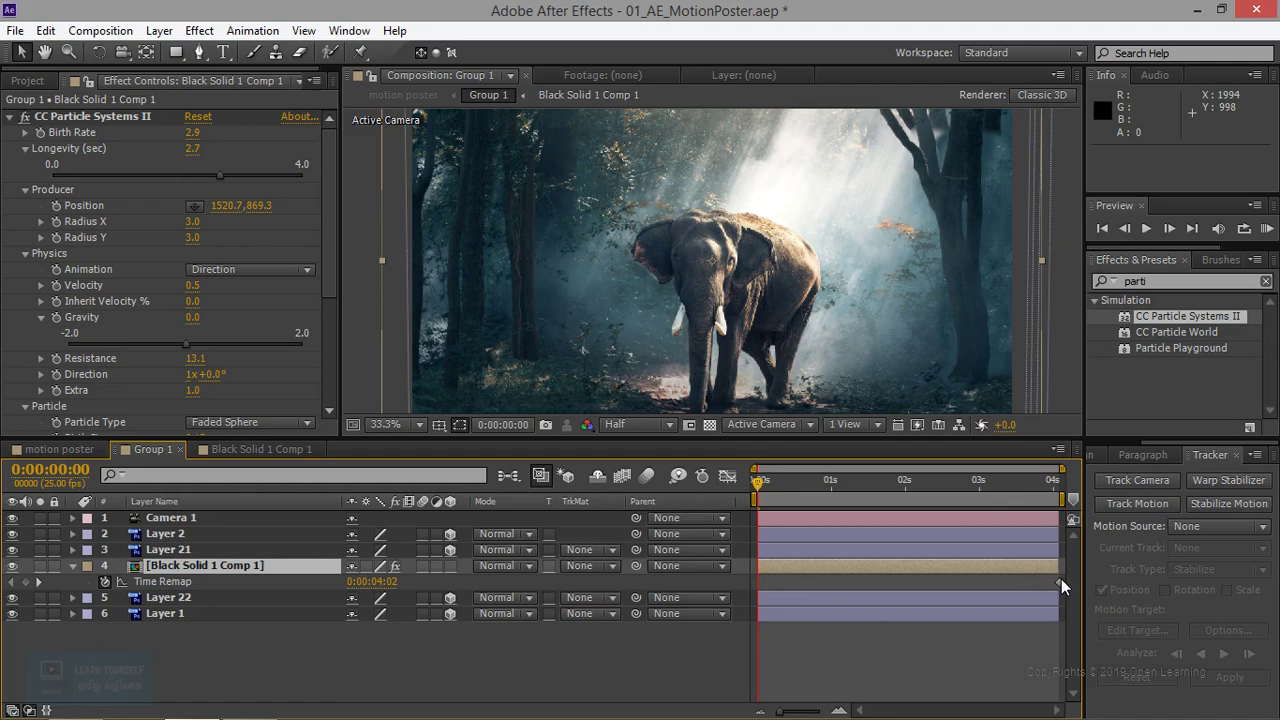
click(1056, 580)
key(Delete)
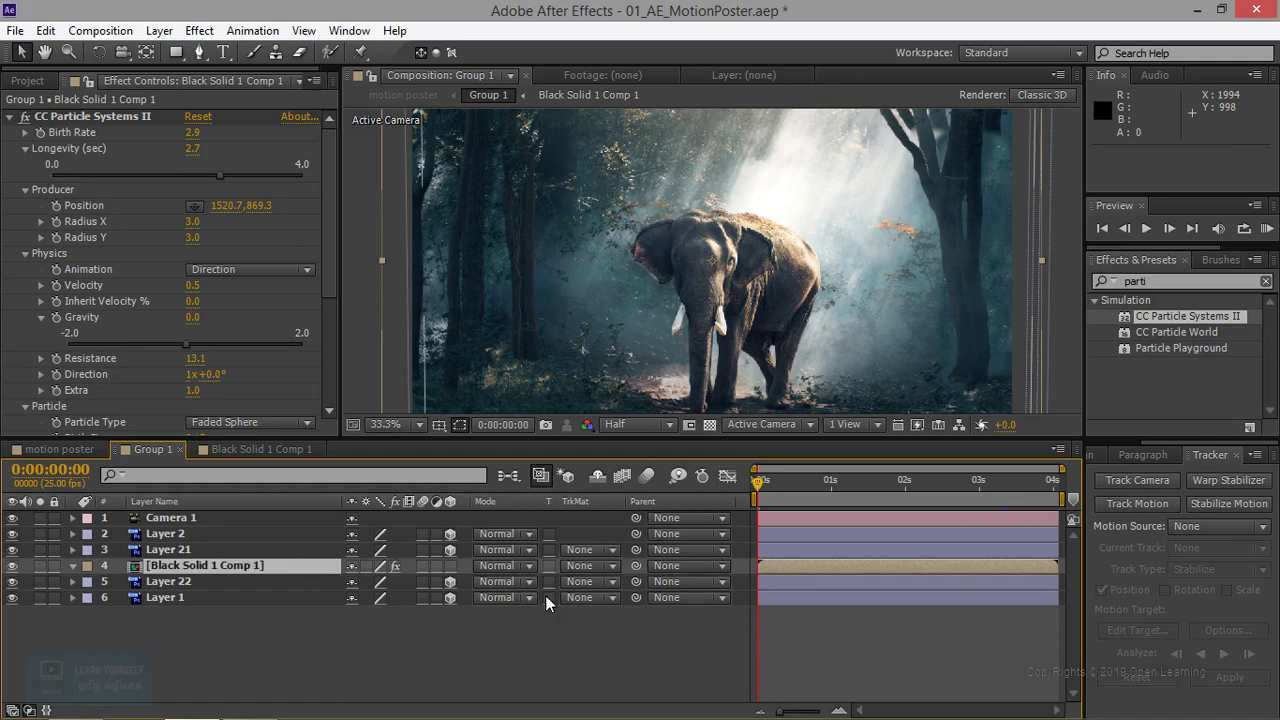
Re-enable time remapping on Black Solid 1 Comp 1 for fresh start and end keyframes.
right_click(257, 568)
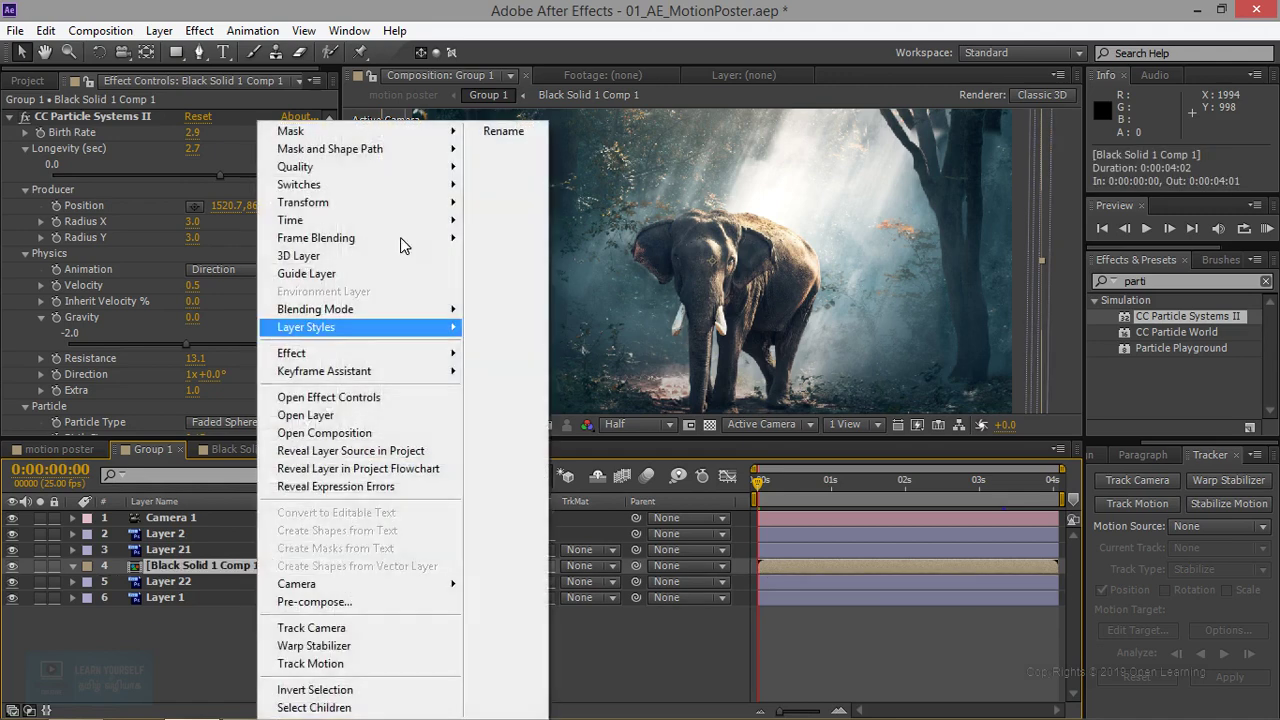
mouse_move(414, 220)
click(552, 222)
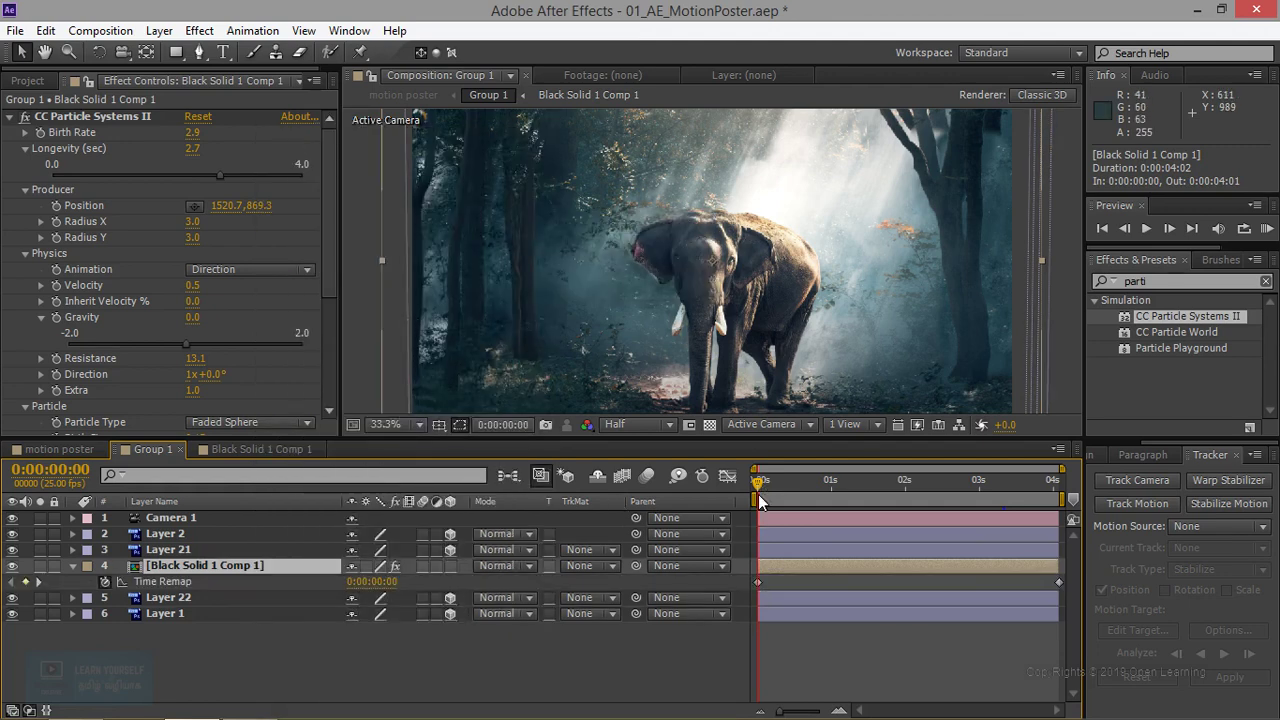
Enter 15 as the end Time Remap value at the comp's end and preview.
drag(758, 486, 1122, 487)
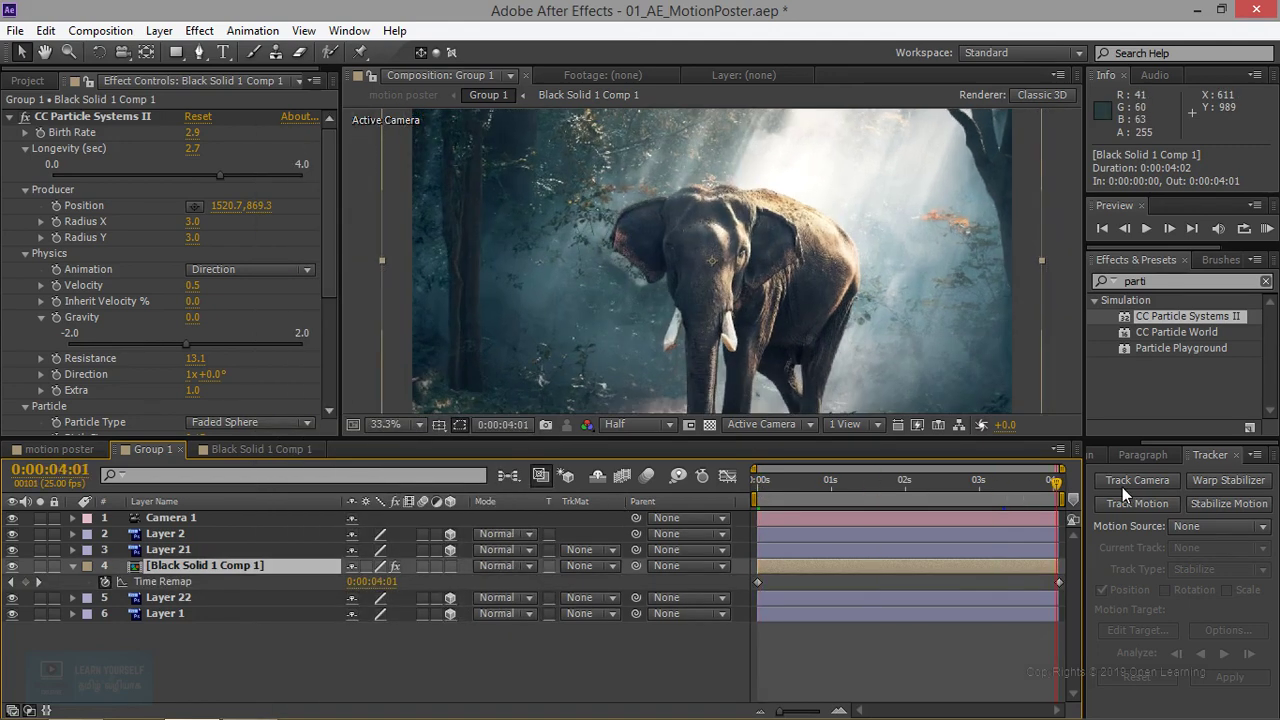
click(378, 581)
click(373, 583)
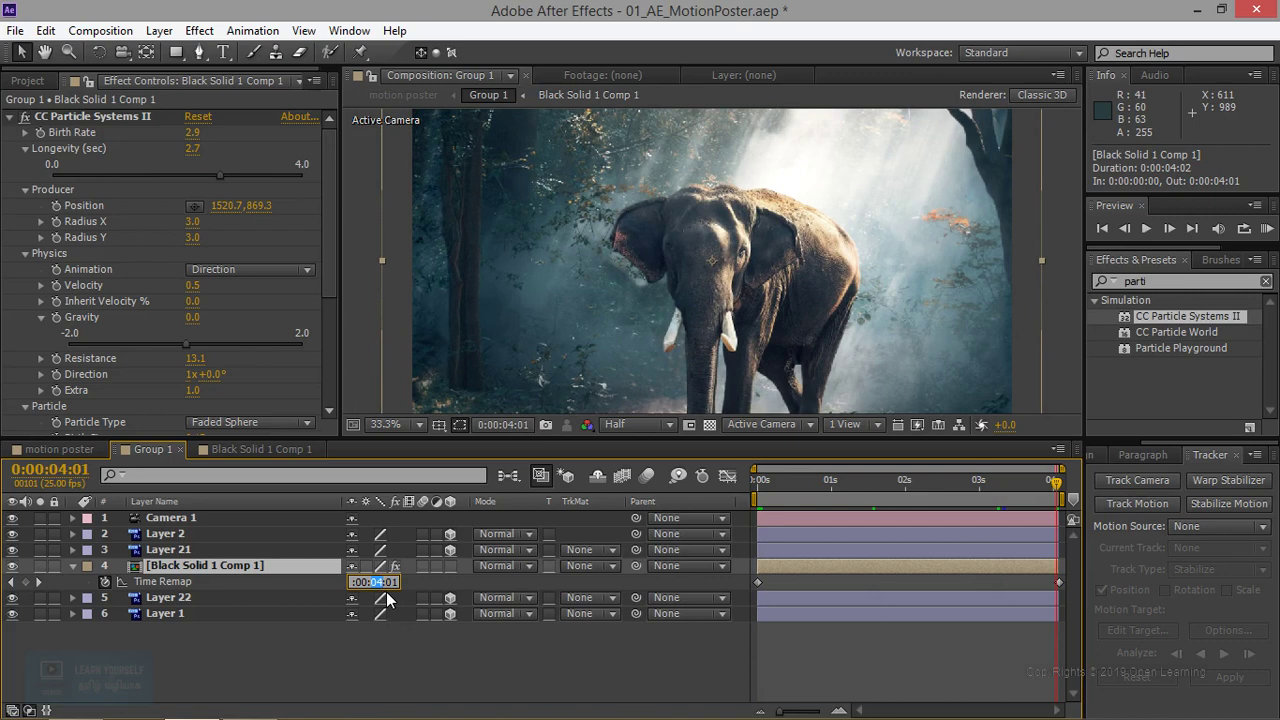
text(15)
key(Return)
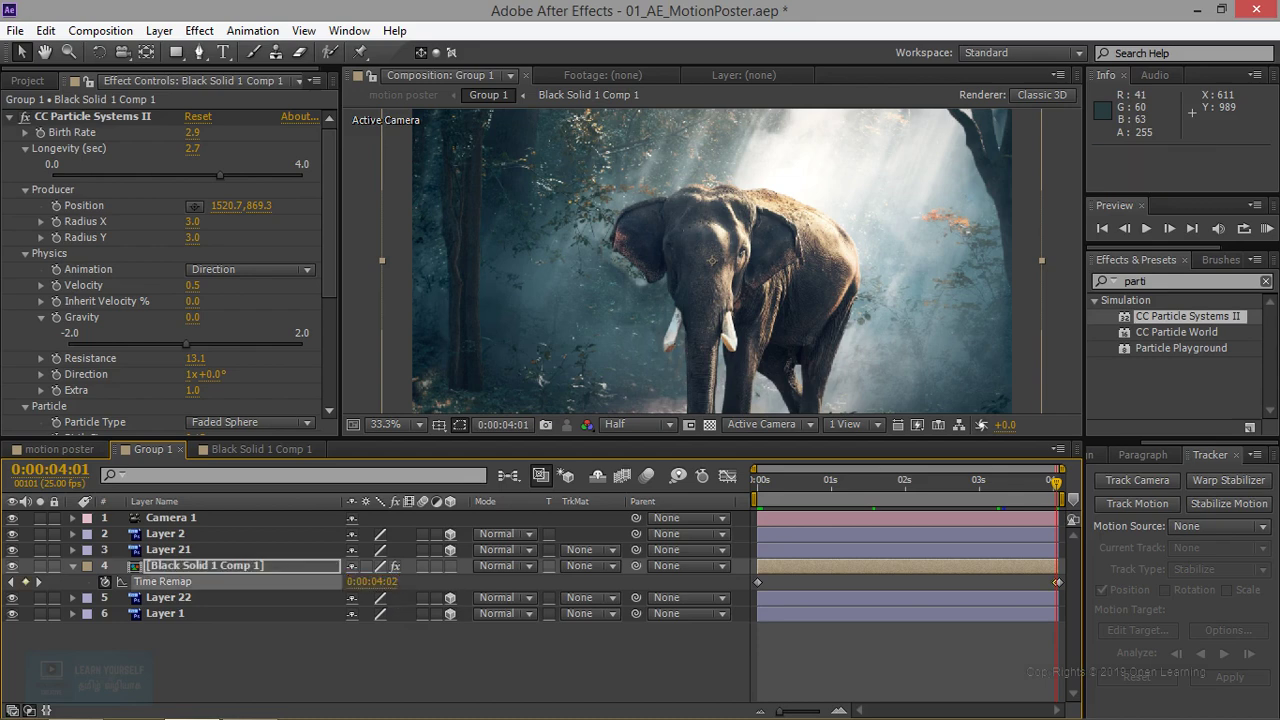
click(1146, 228)
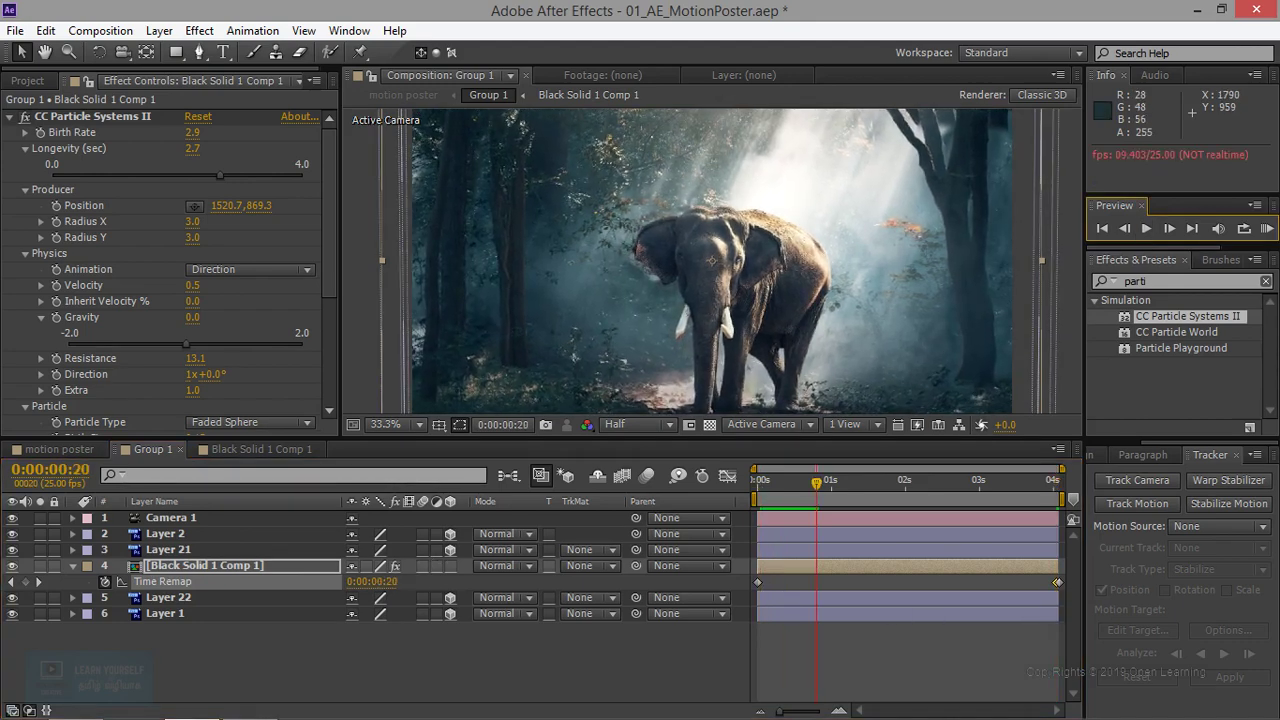
Replace the end Time Remap keyframe with 0:00:01:00 and preview the slowed particles.
click(1038, 484)
click(1062, 484)
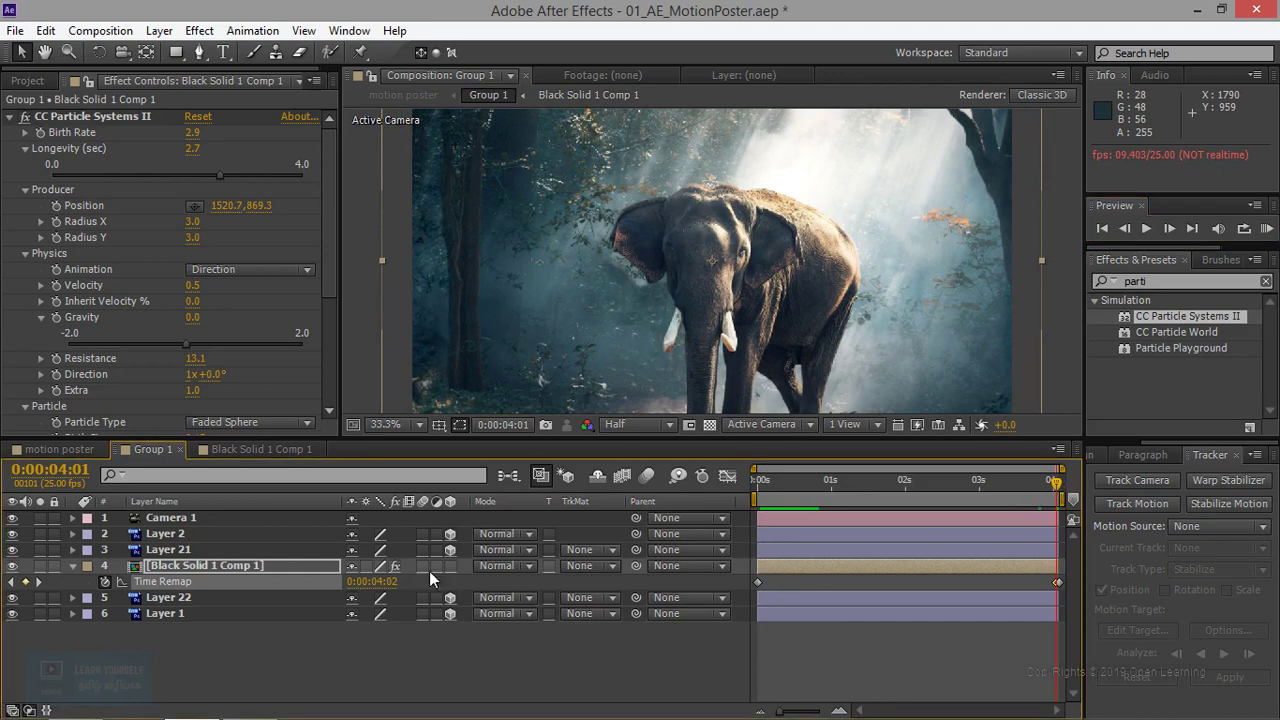
click(1060, 581)
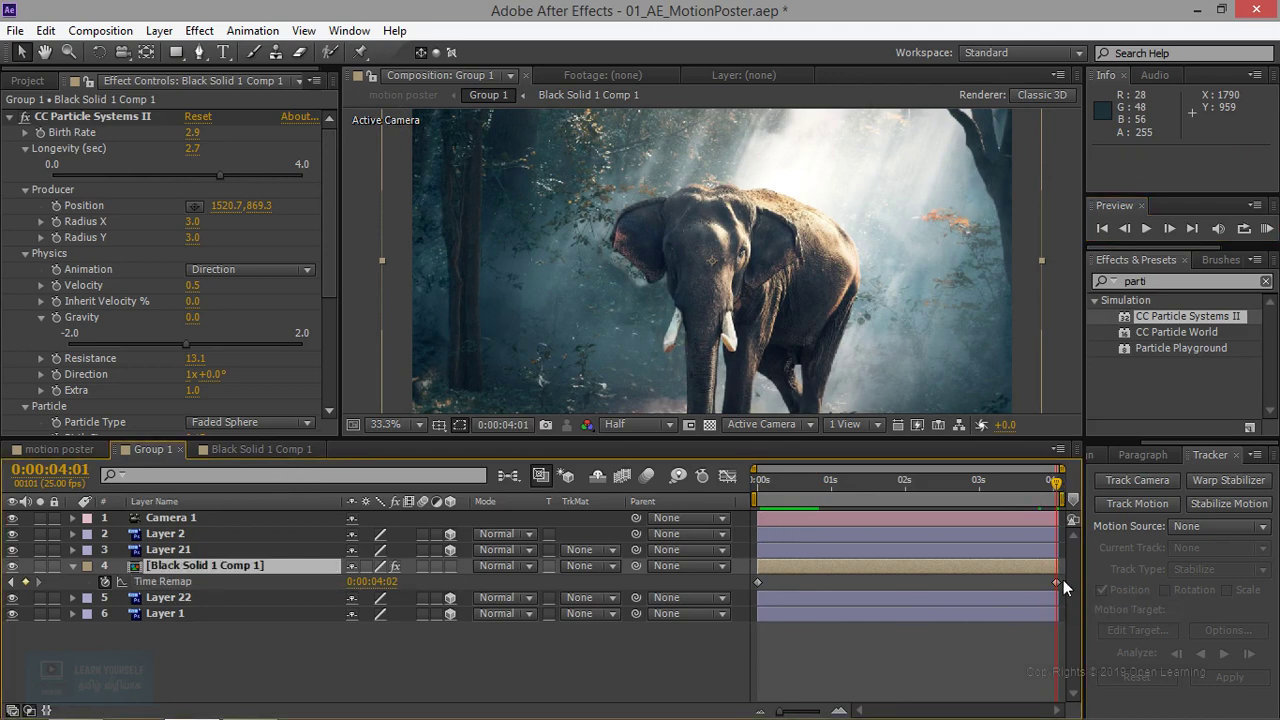
key(Delete)
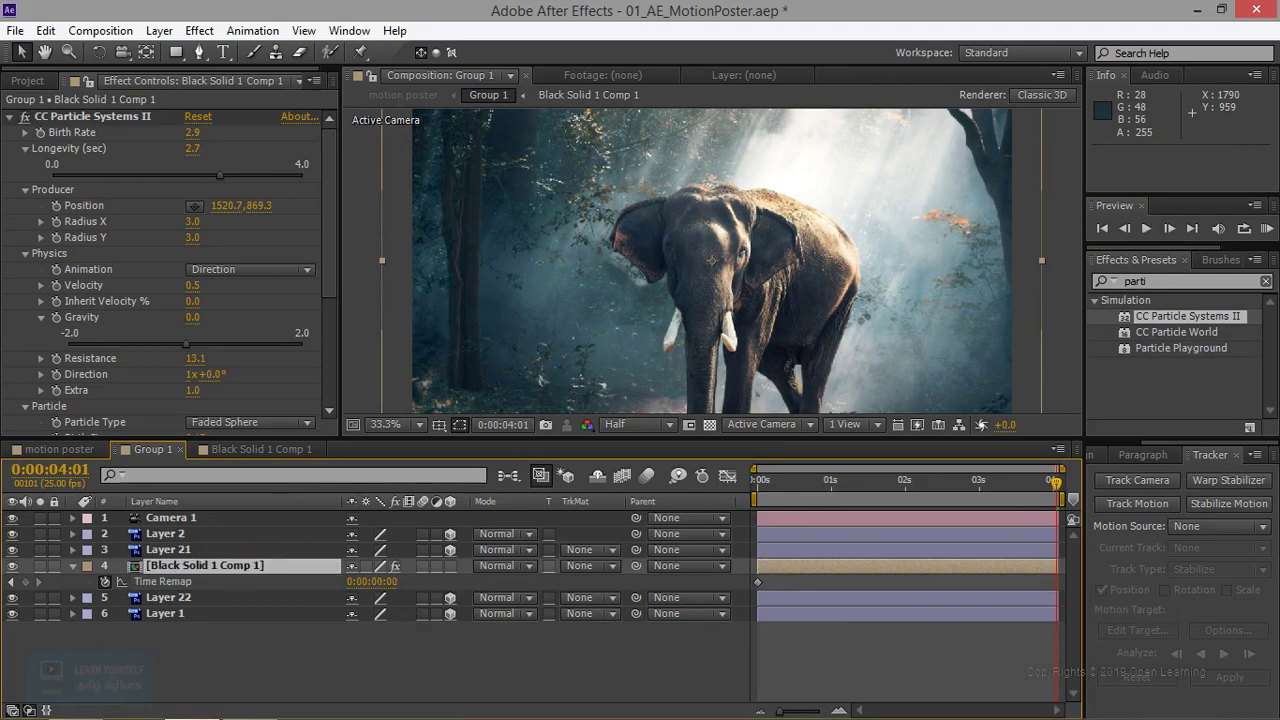
click(373, 581)
double_click(372, 581)
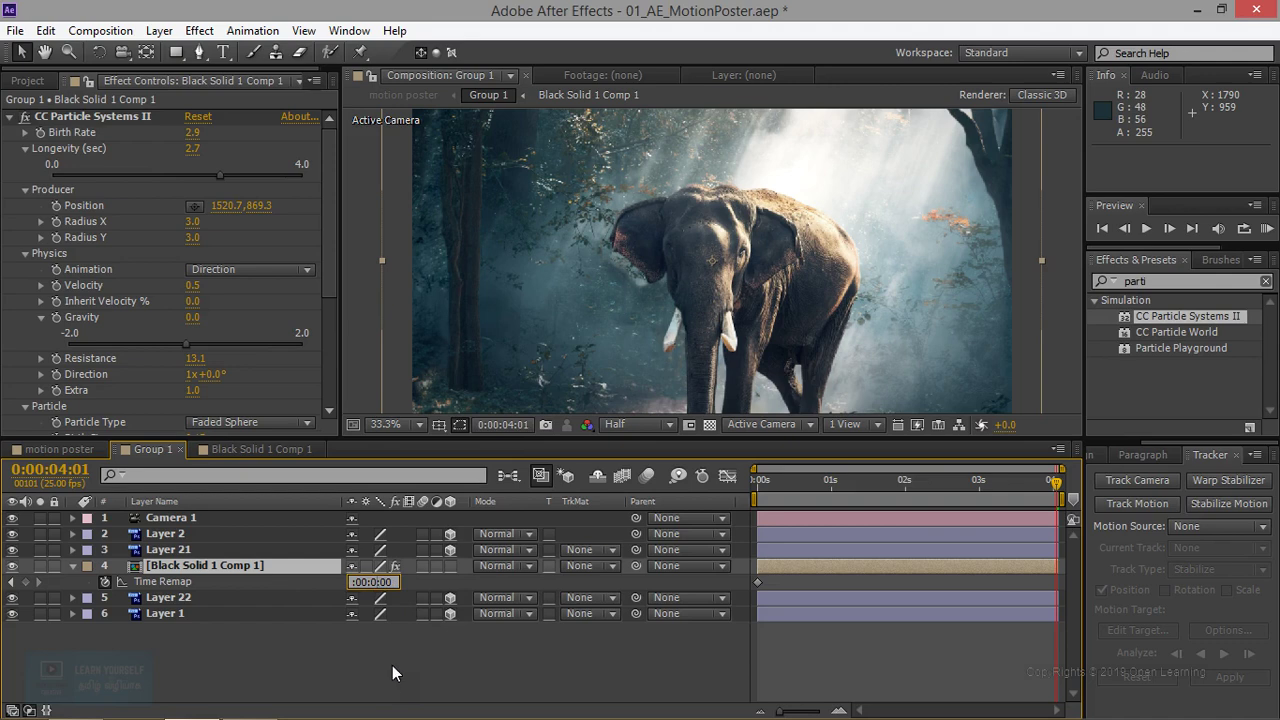
text(02)
key(BackSpace)
text(1)
key(Return)
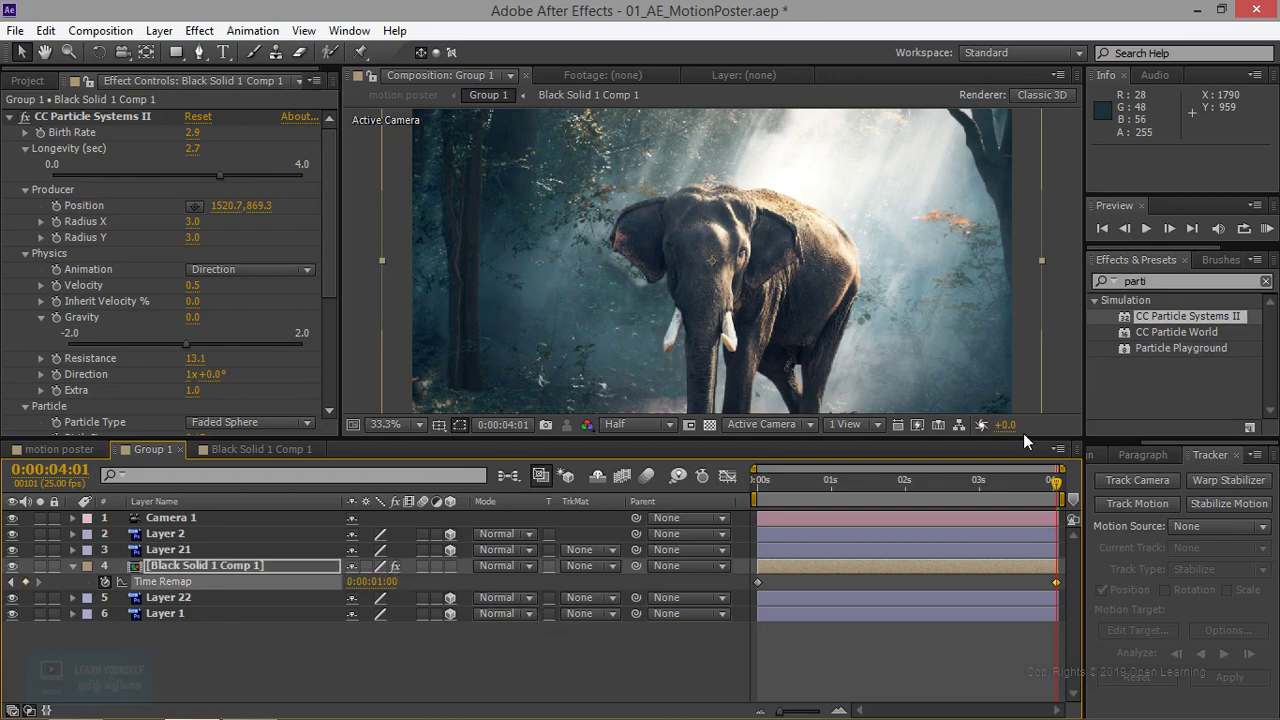
click(1151, 235)
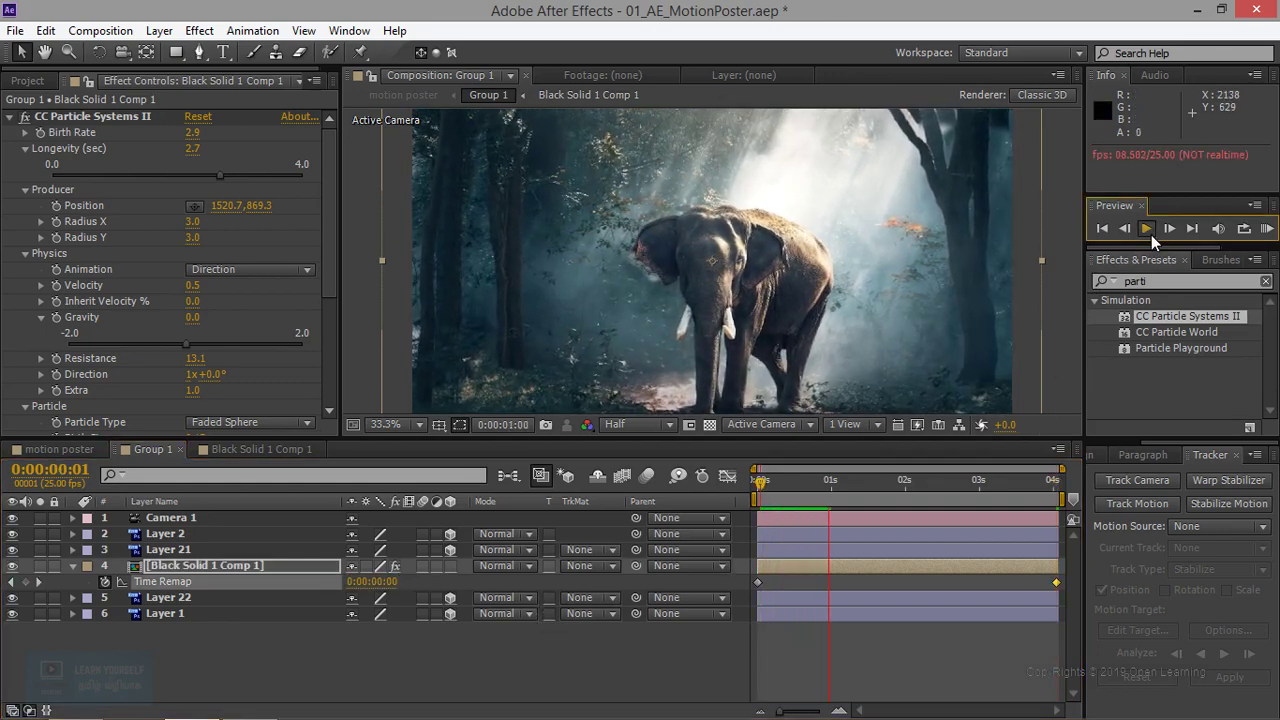
click(1151, 235)
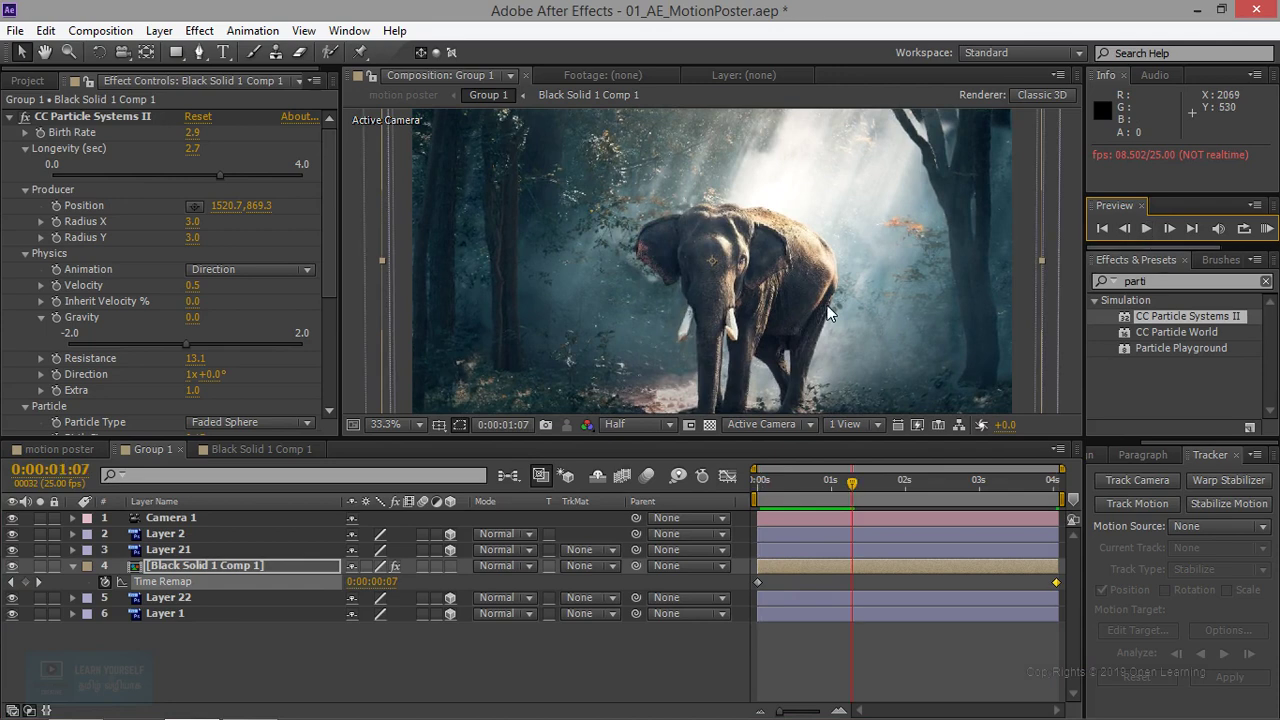
Paste a copy of the Black Solid 1 Comp 1 layer, shift it left, and preview.
click(173, 562)
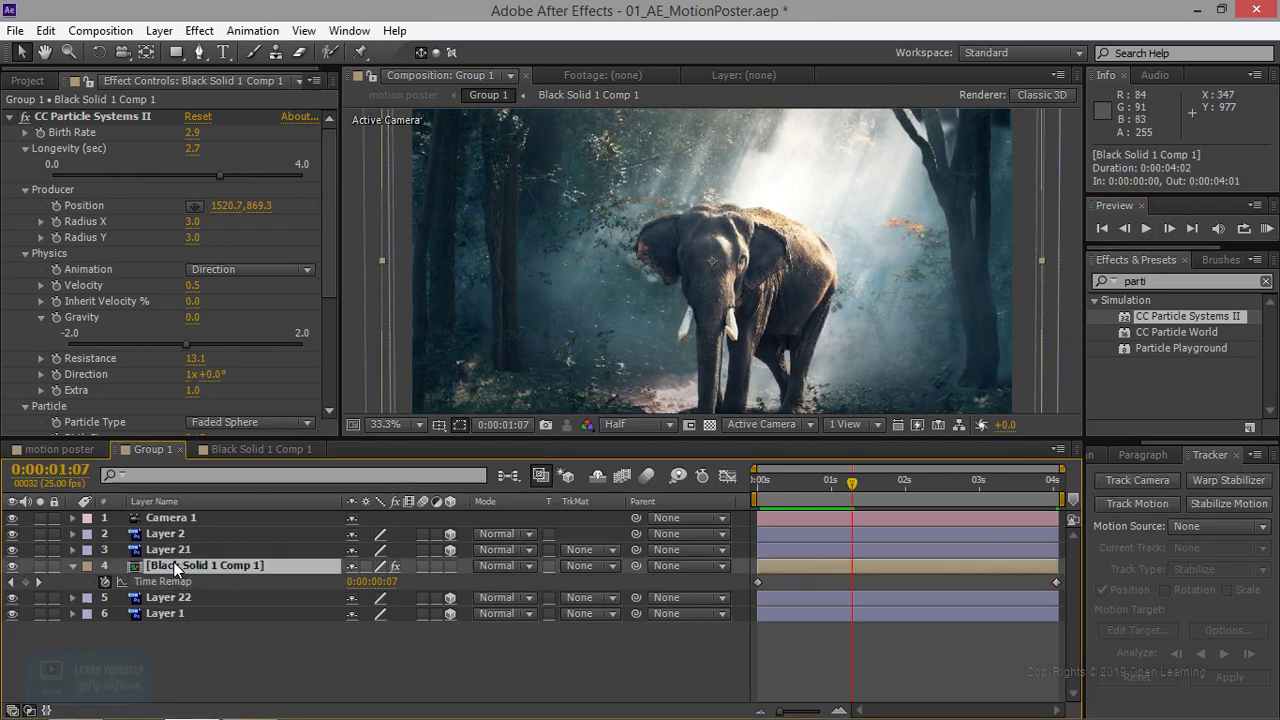
key(ctrl+v)
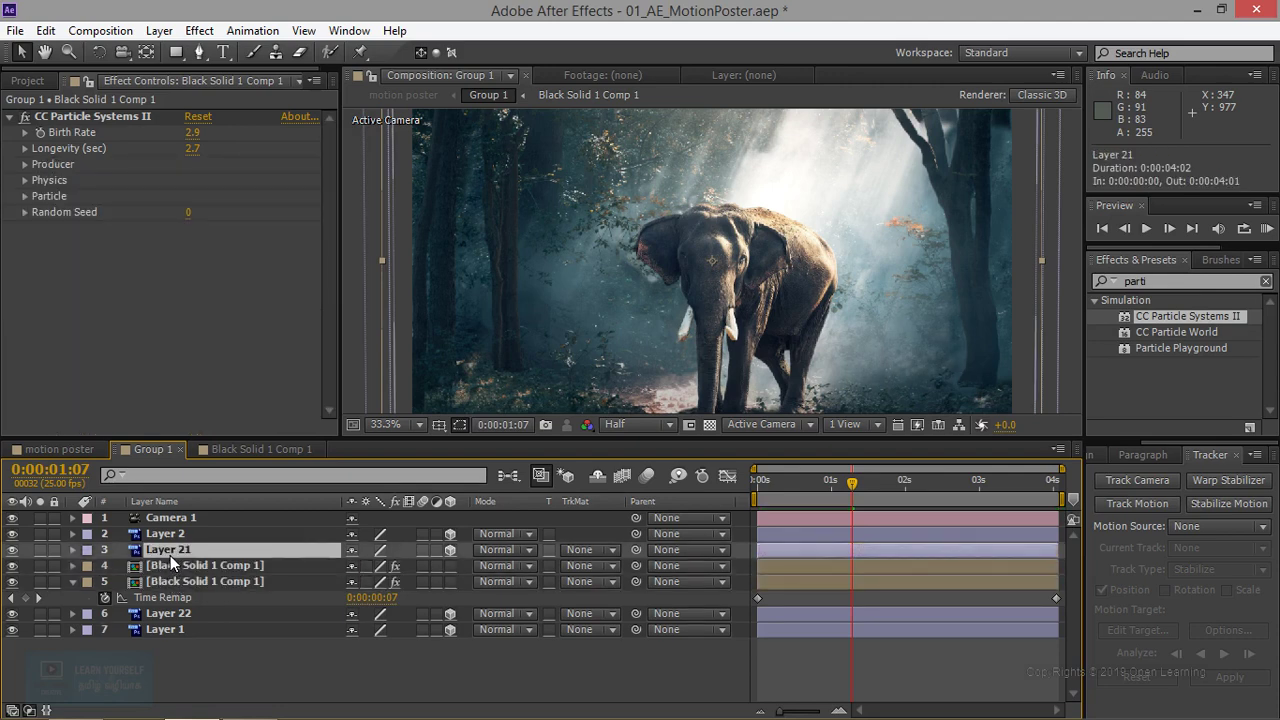
click(174, 550)
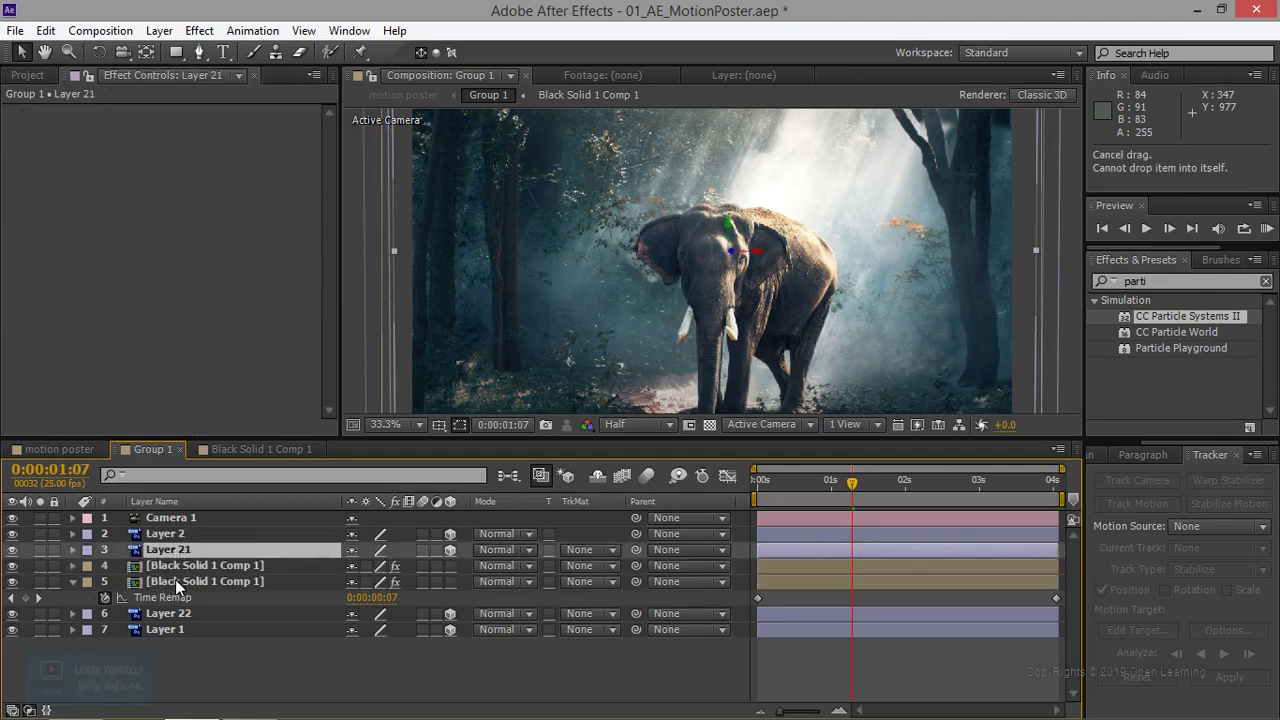
drag(173, 569, 180, 543)
mouse_move(919, 362)
mouse_down()
mouse_move(476, 340)
mouse_move(504, 386)
mouse_move(416, 418)
mouse_up()
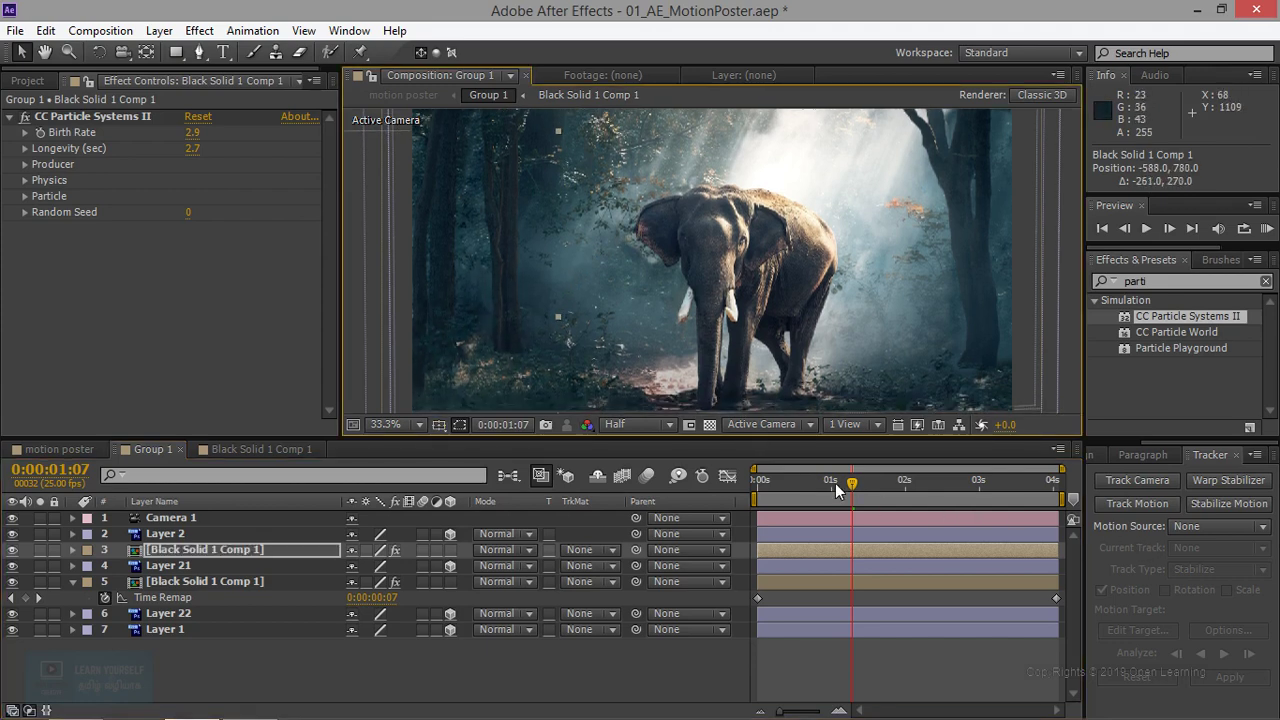
drag(835, 483, 714, 479)
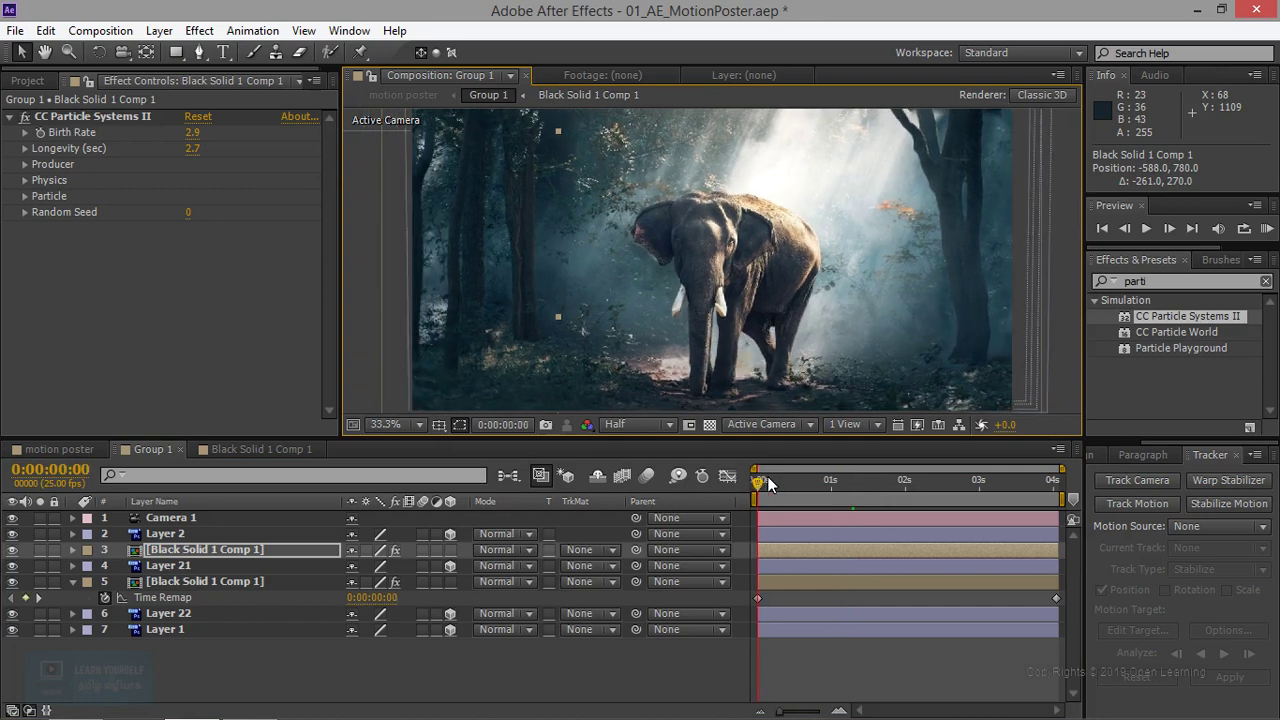
key(space)
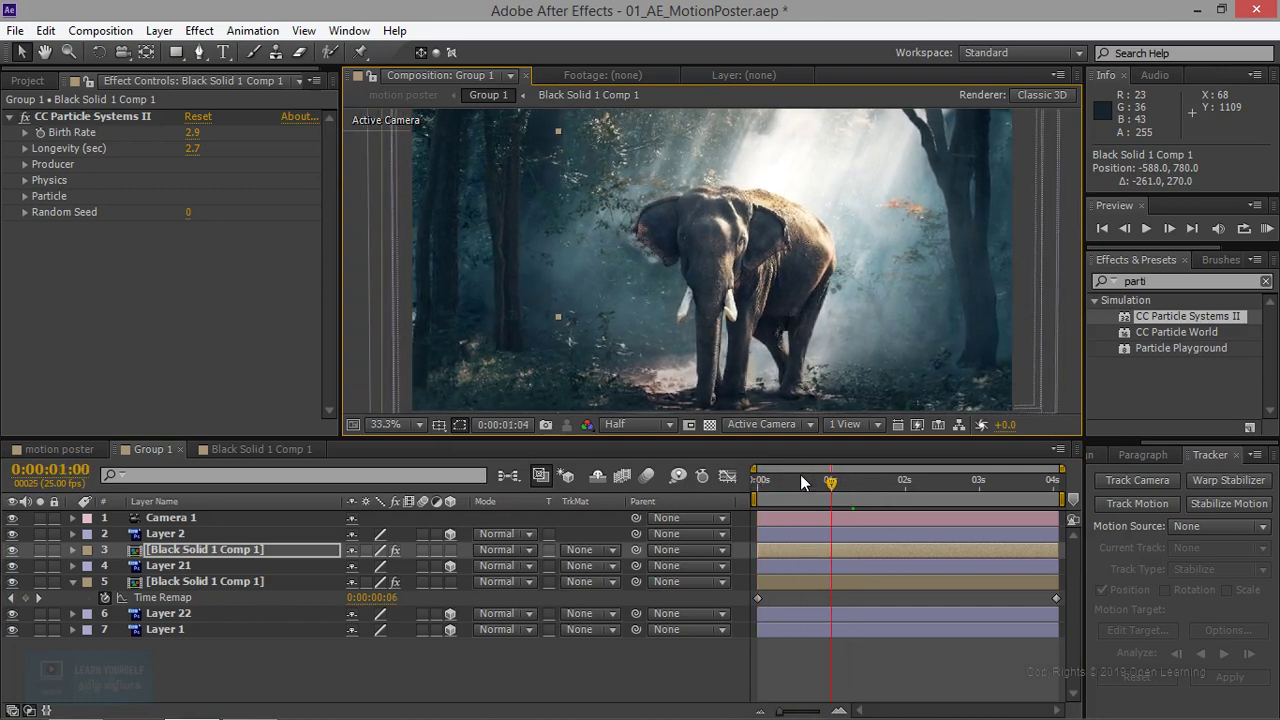
key(space)
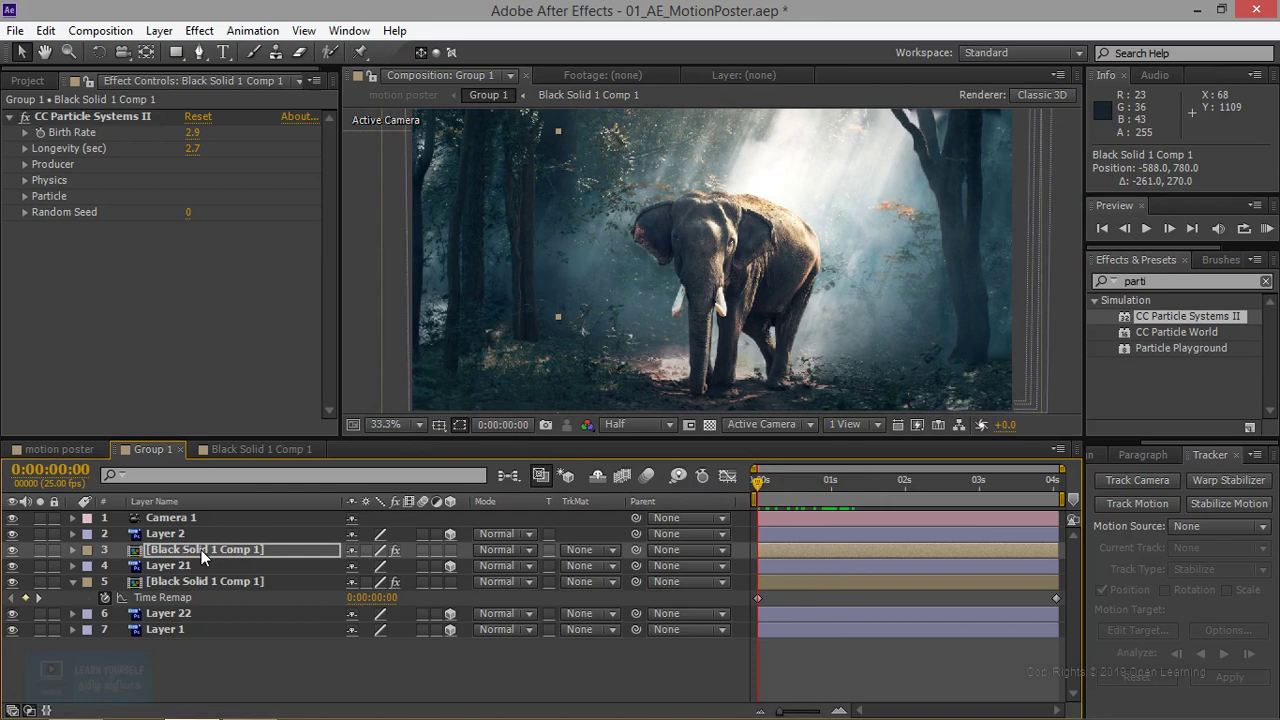
Settle the copy on the left of the forest and stack it below Layer 22.
click(201, 550)
mouse_move(558, 316)
mouse_down()
mouse_move(590, 248)
mouse_move(558, 316)
mouse_up()
click(205, 550)
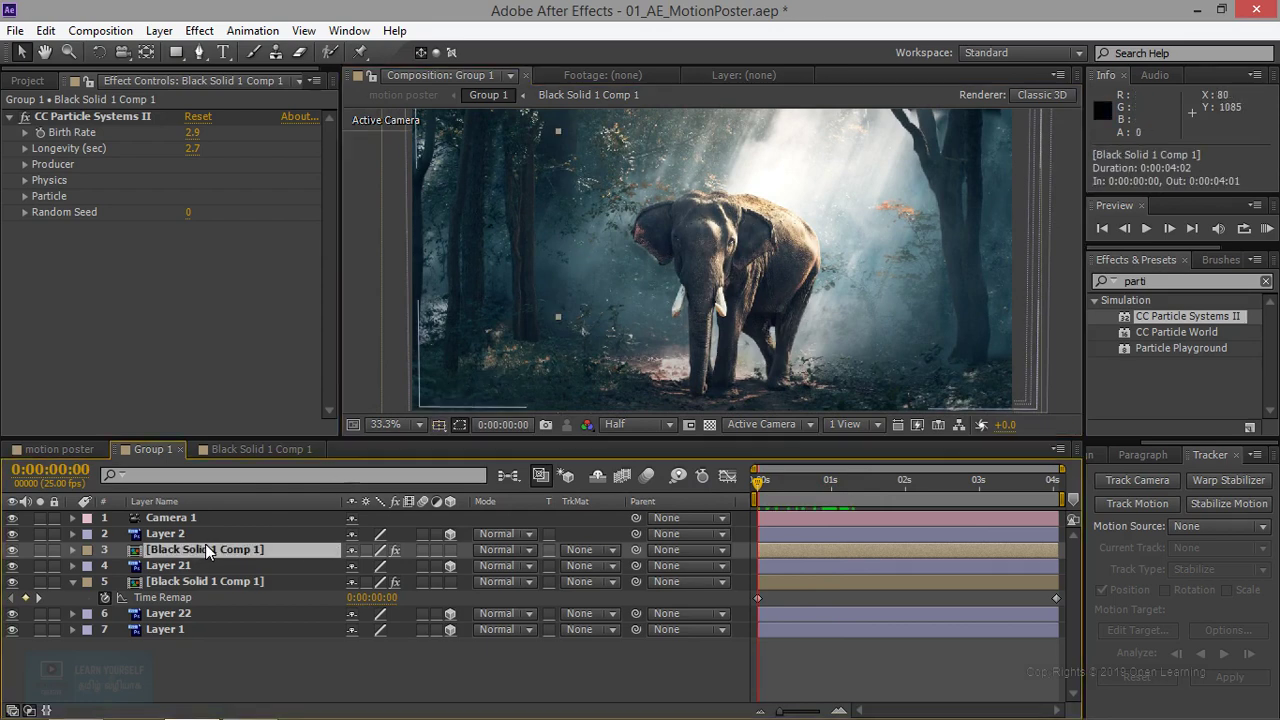
drag(434, 398, 559, 359)
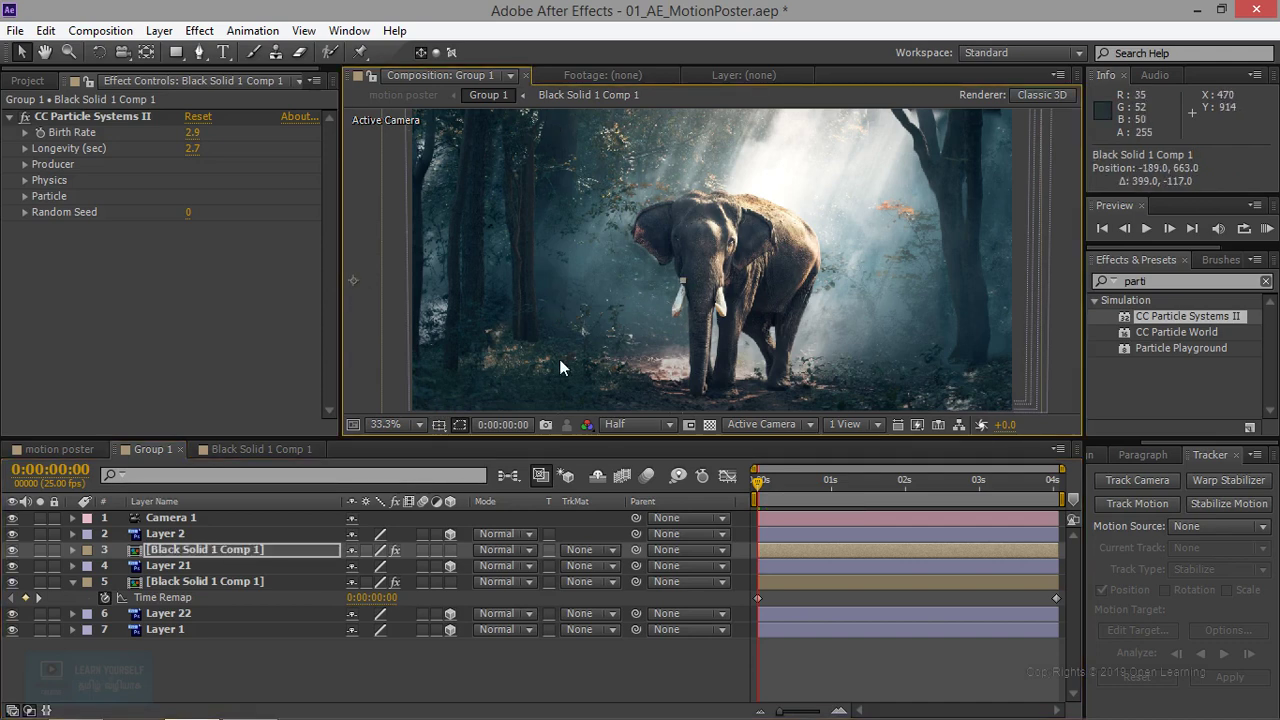
key(ctrl+z)
key(ctrl+z)
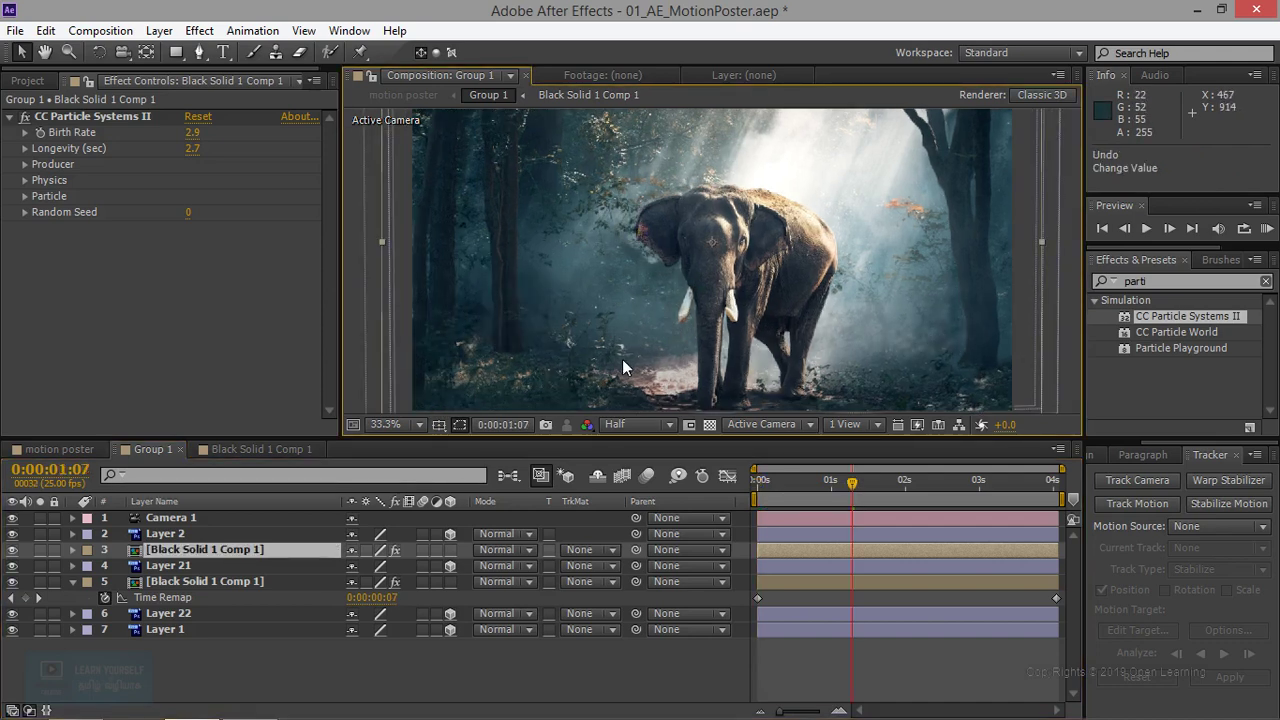
mouse_move(910, 343)
mouse_down()
mouse_move(528, 336)
mouse_move(516, 322)
mouse_up()
drag(205, 550, 225, 616)
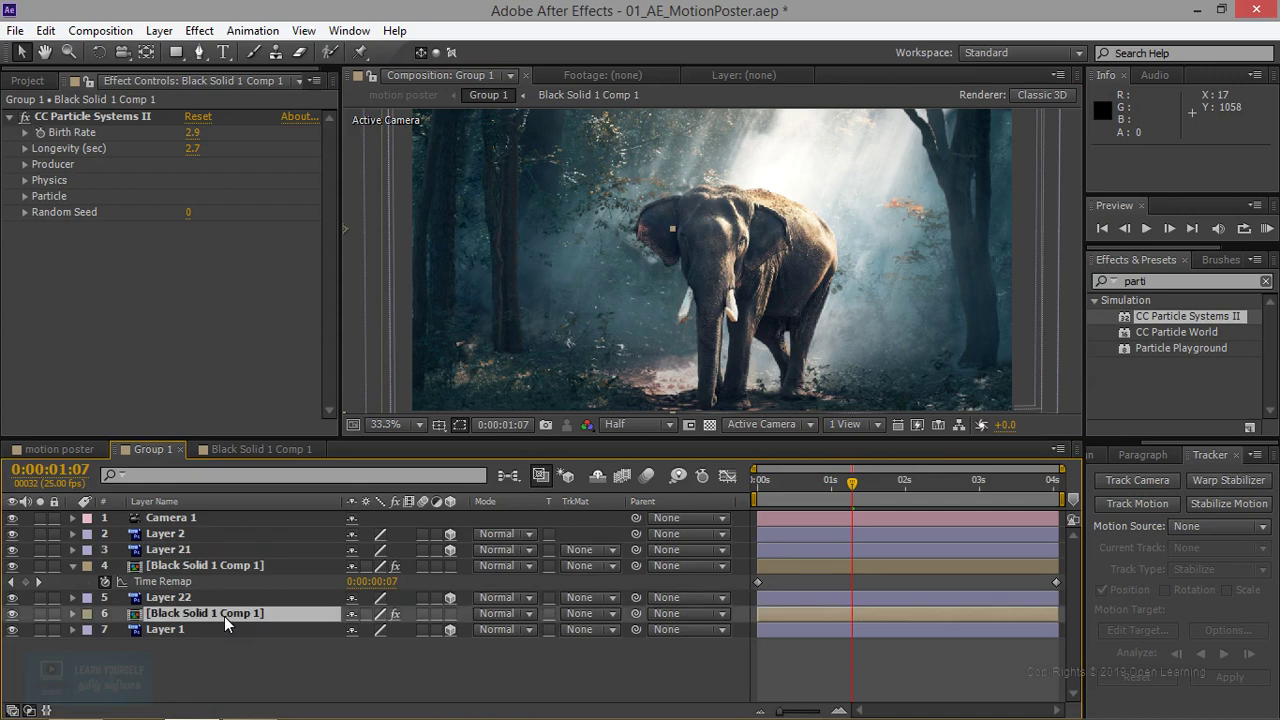
Duplicate the particle layer and stack the duplicate above Layer 21.
click(1150, 229)
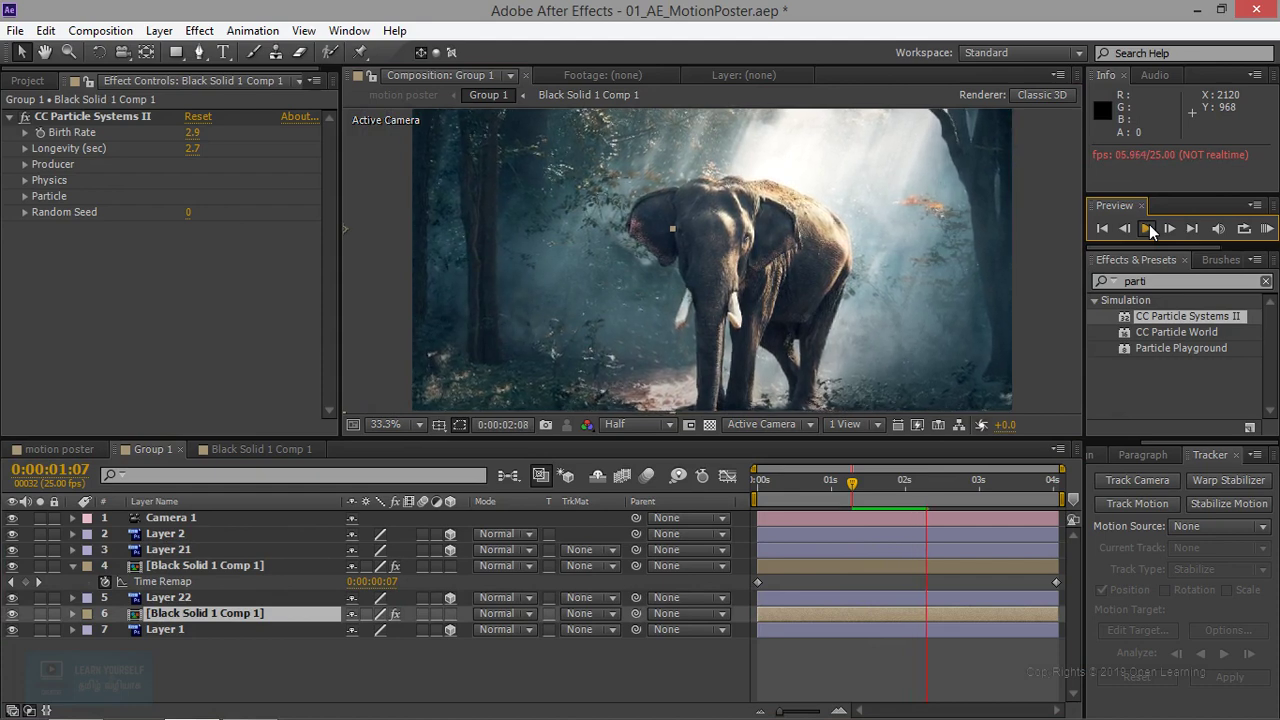
click(184, 615)
key(ctrl+d)
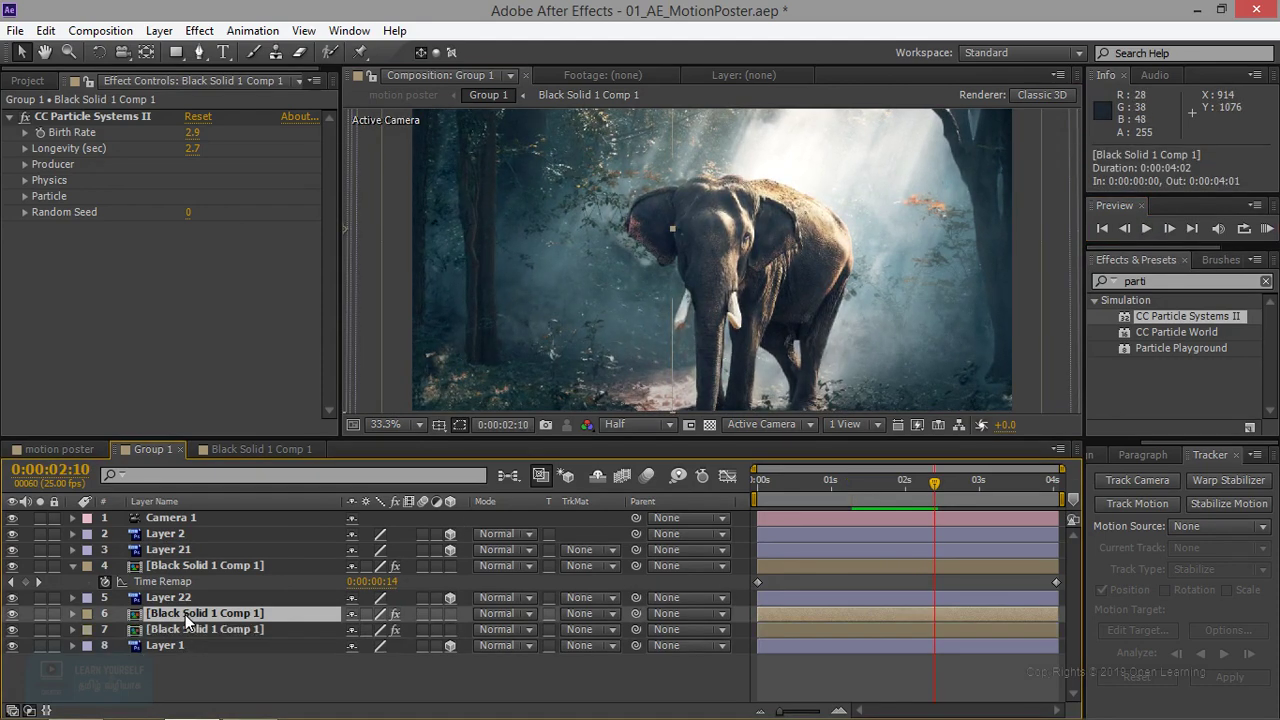
drag(185, 614, 232, 544)
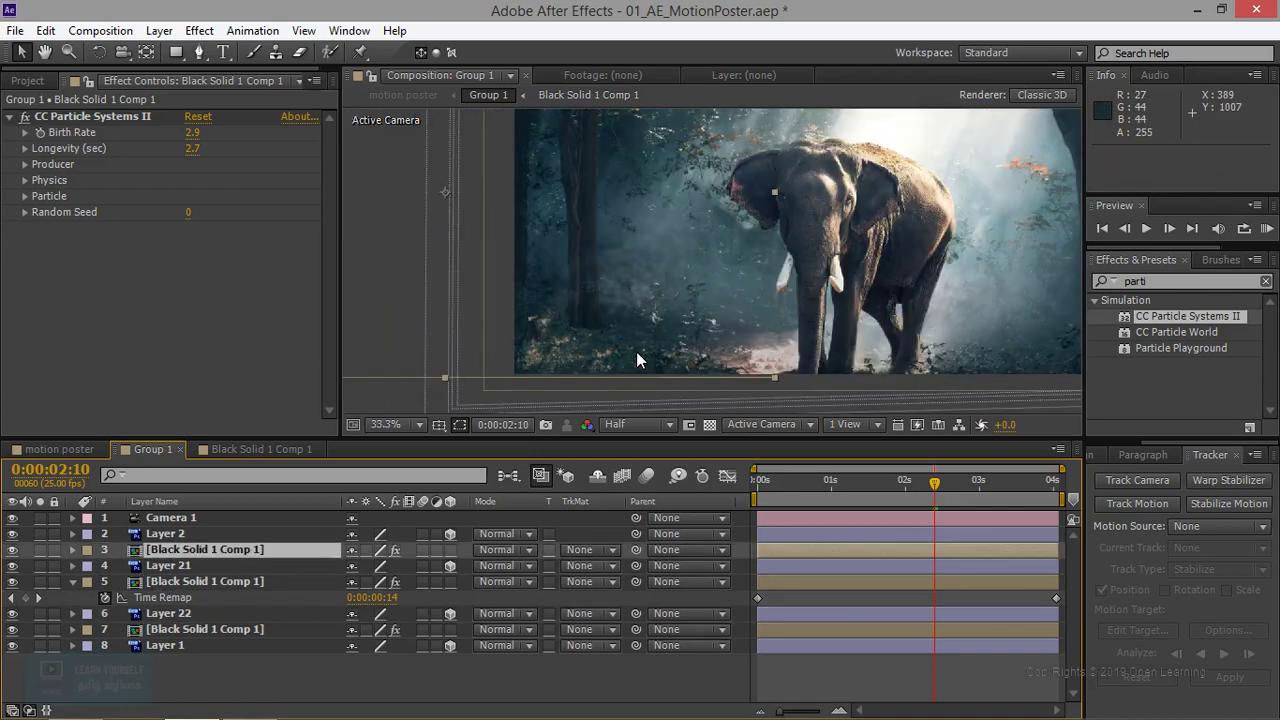
Move the new particle copy toward the top of the scene.
drag(647, 296, 980, 298)
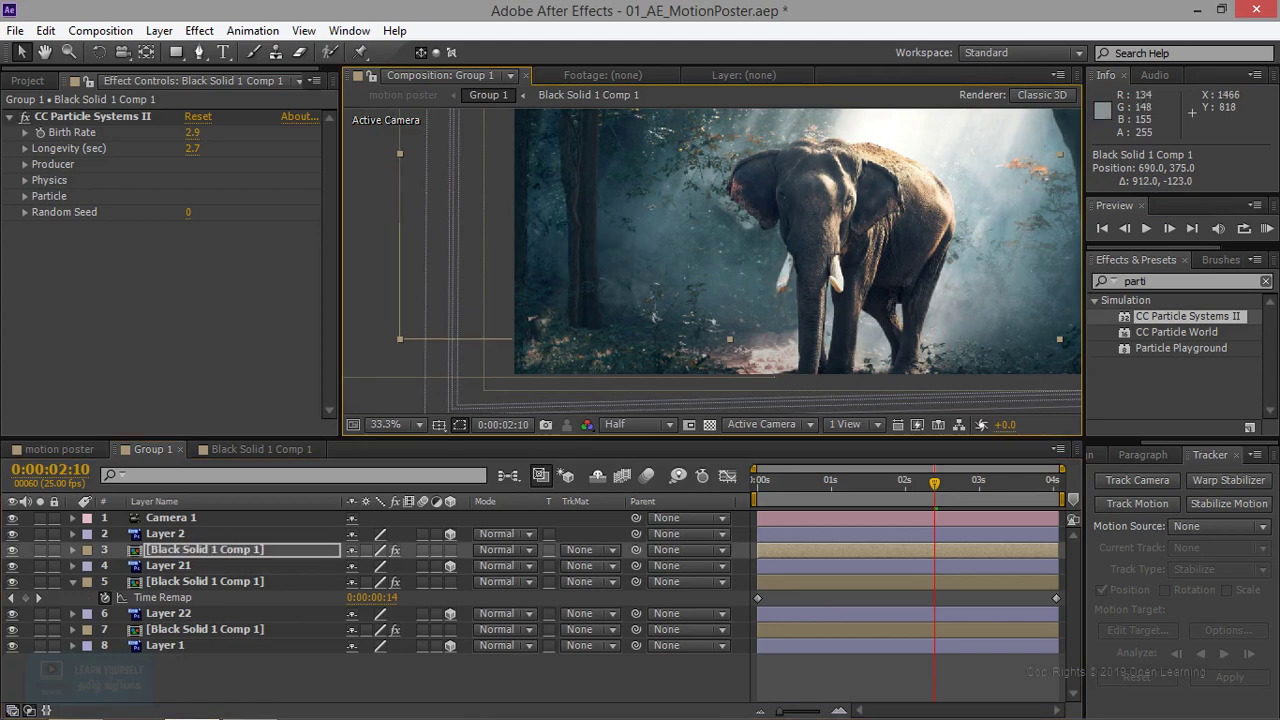
drag(639, 320, 703, 216)
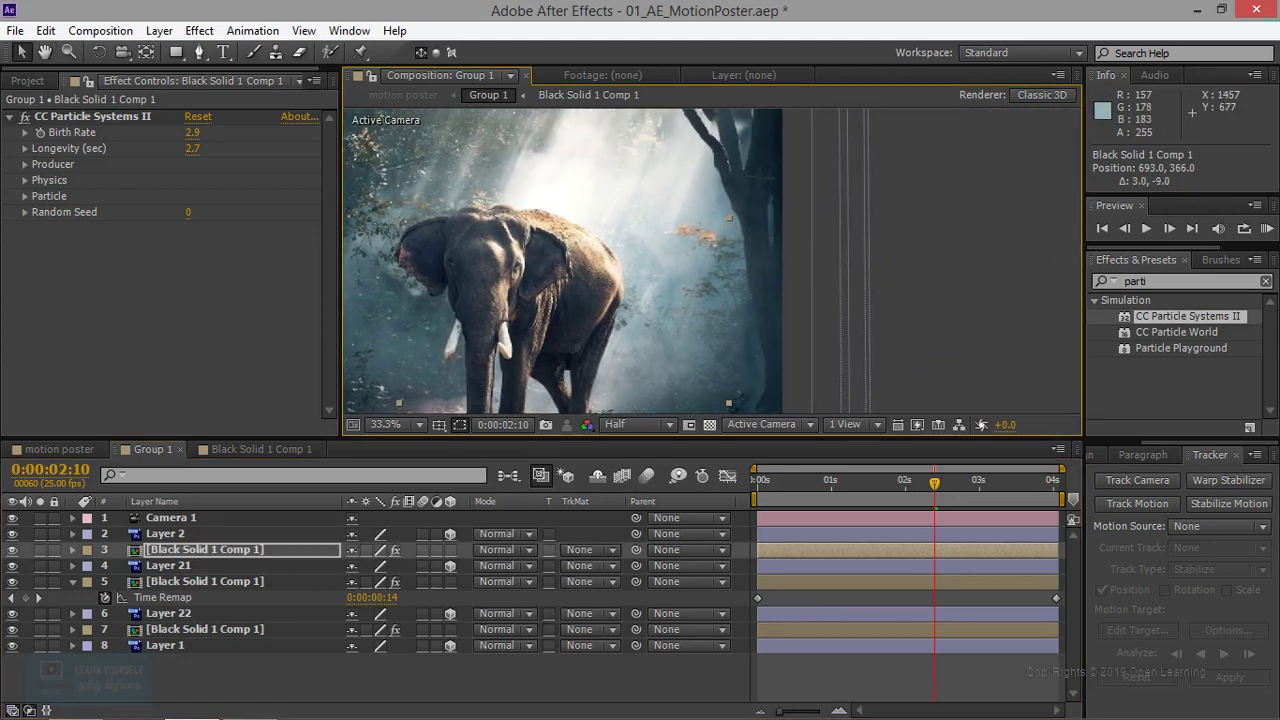
key(End)
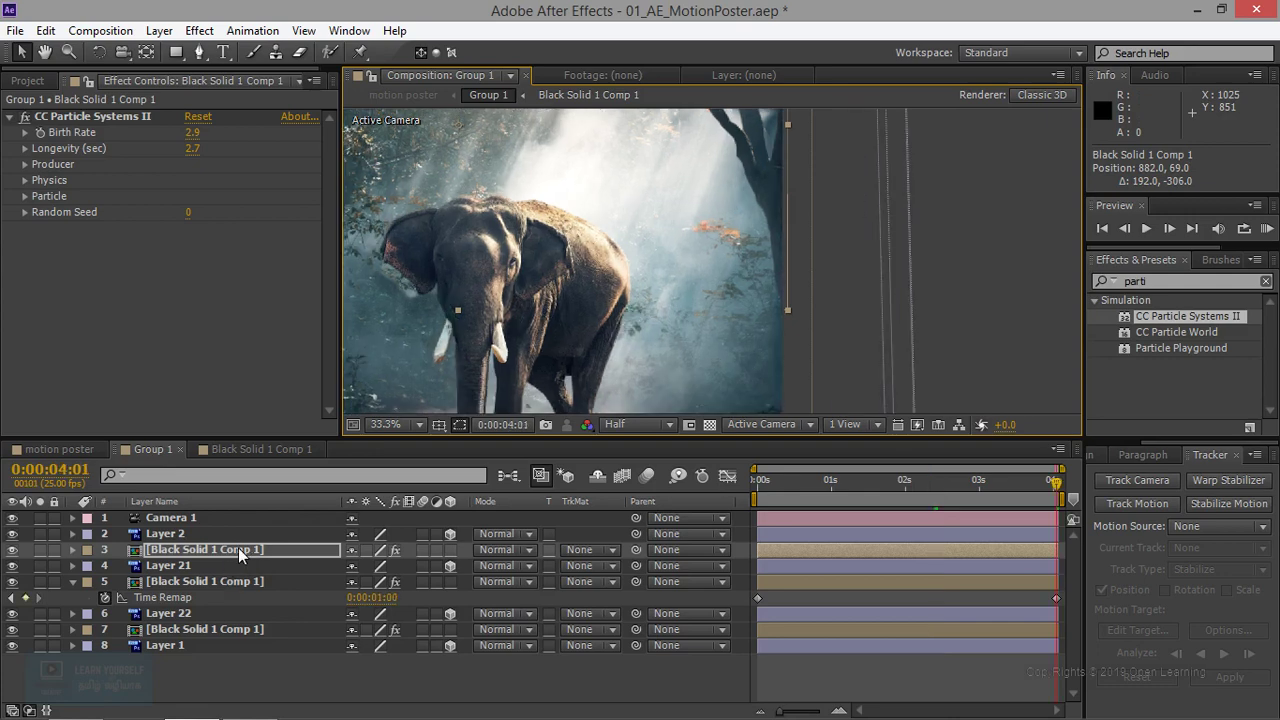
click(238, 548)
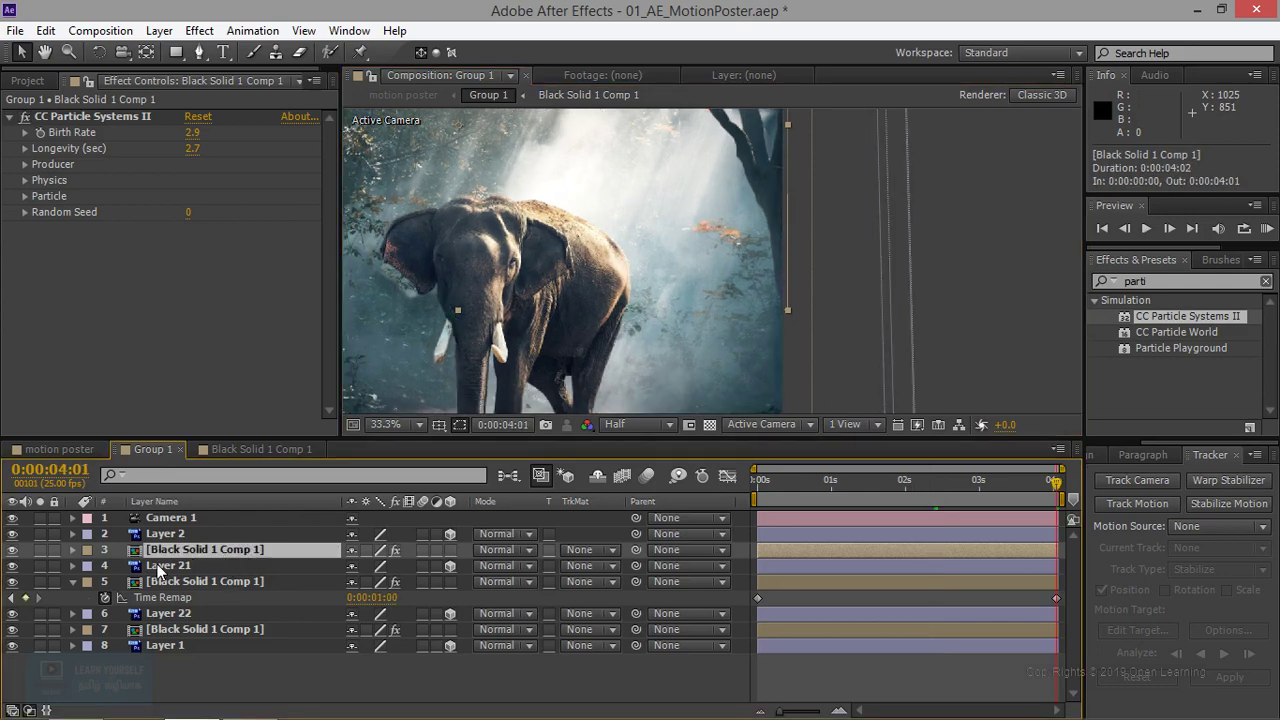
Lower layer 3's particle copy Opacity to 69% under Transform.
click(72, 550)
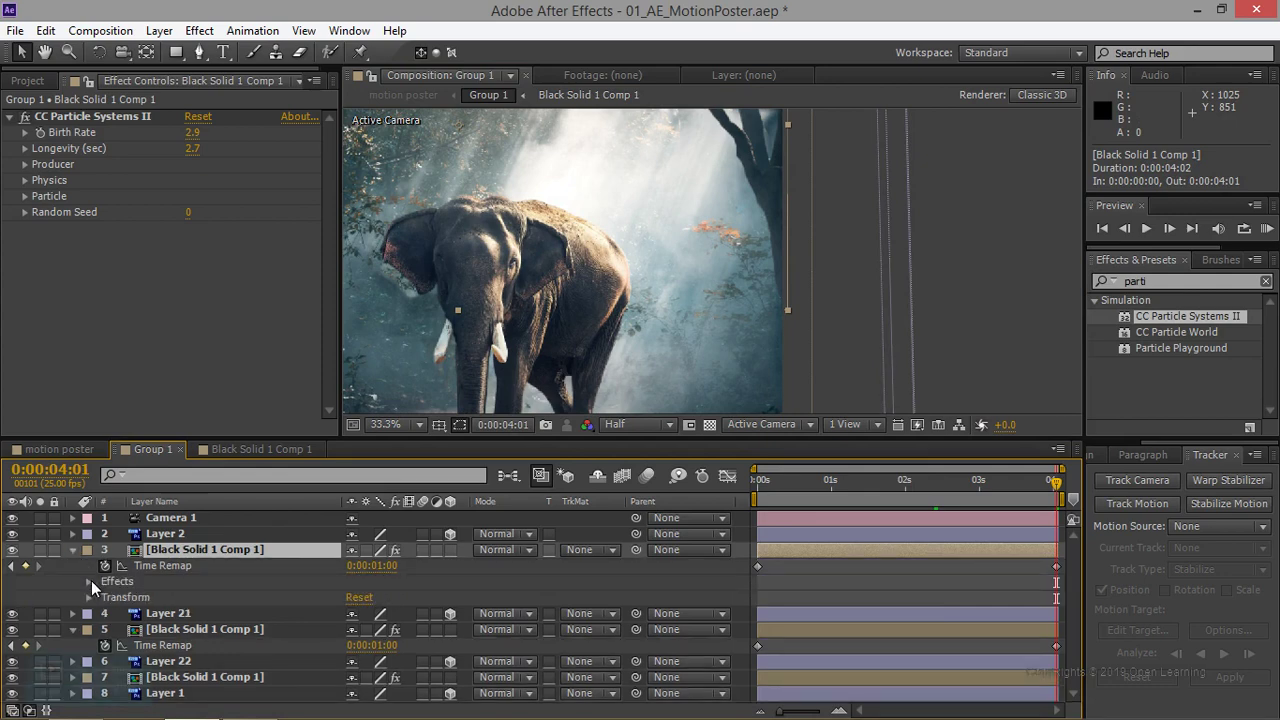
click(88, 580)
click(87, 583)
click(88, 597)
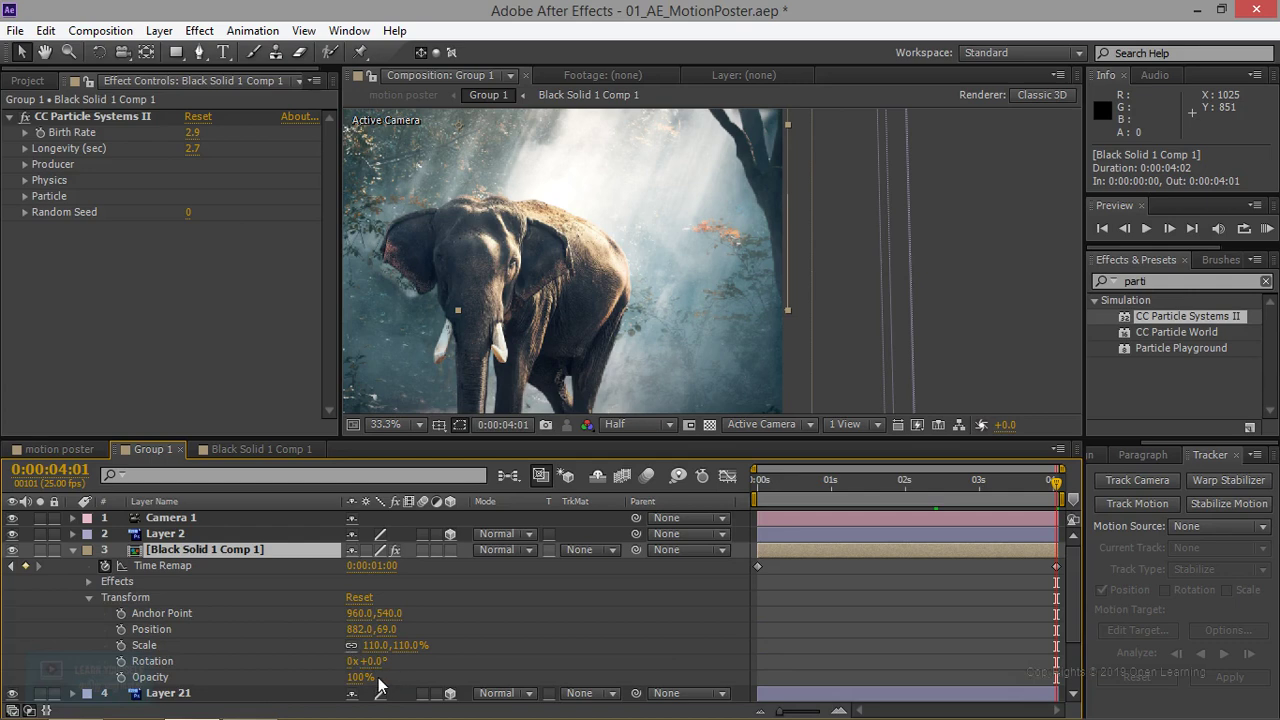
click(150, 677)
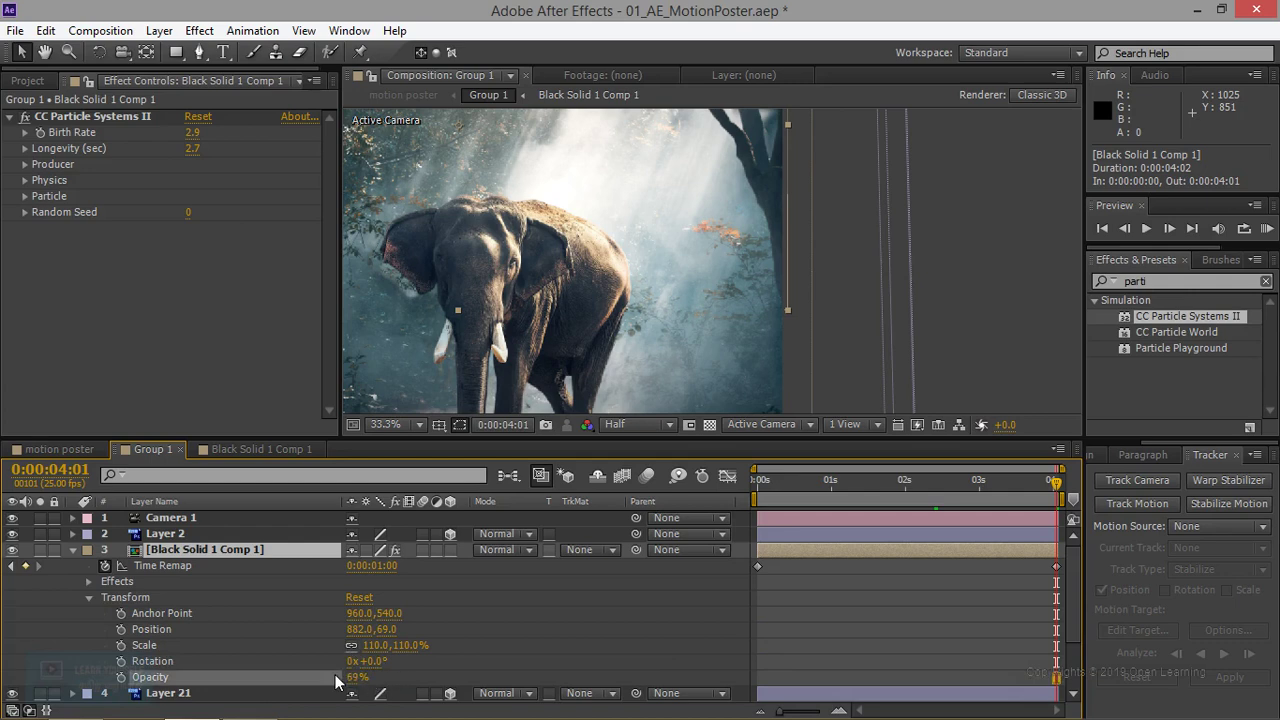
Set the composition magnification to Fit up to 100% and play the scene from the start.
click(405, 424)
click(477, 107)
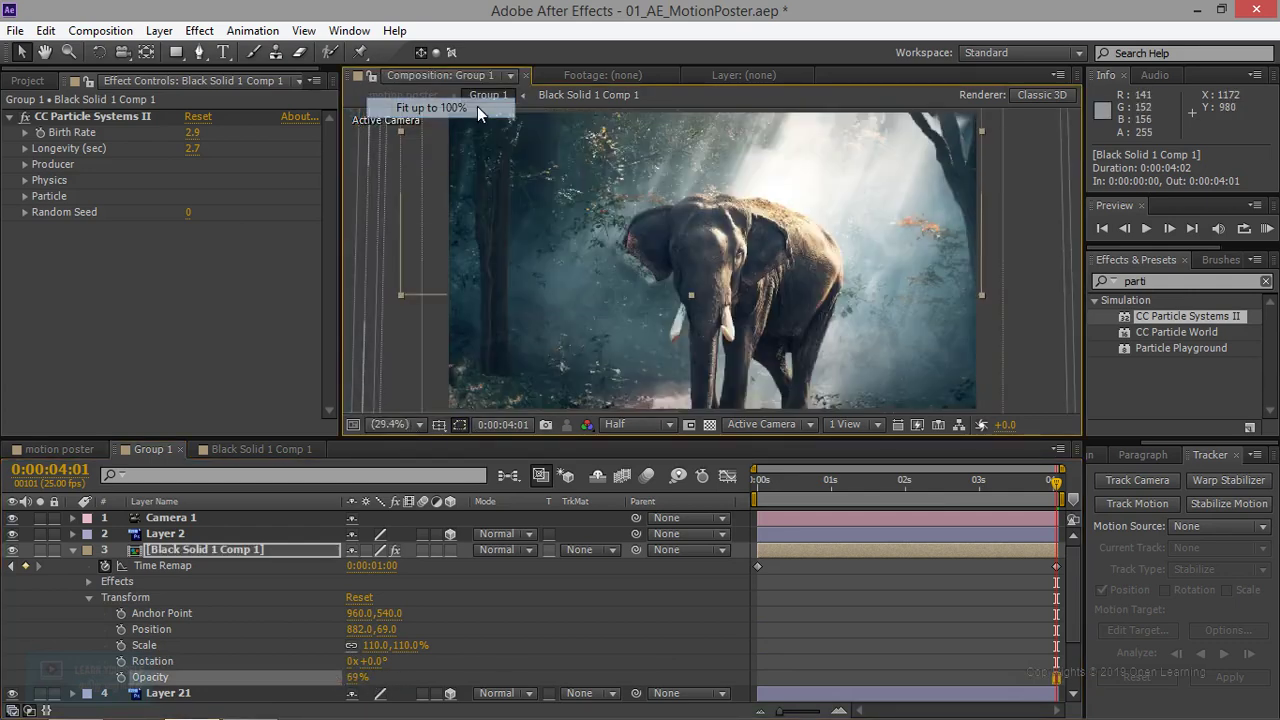
click(1155, 234)
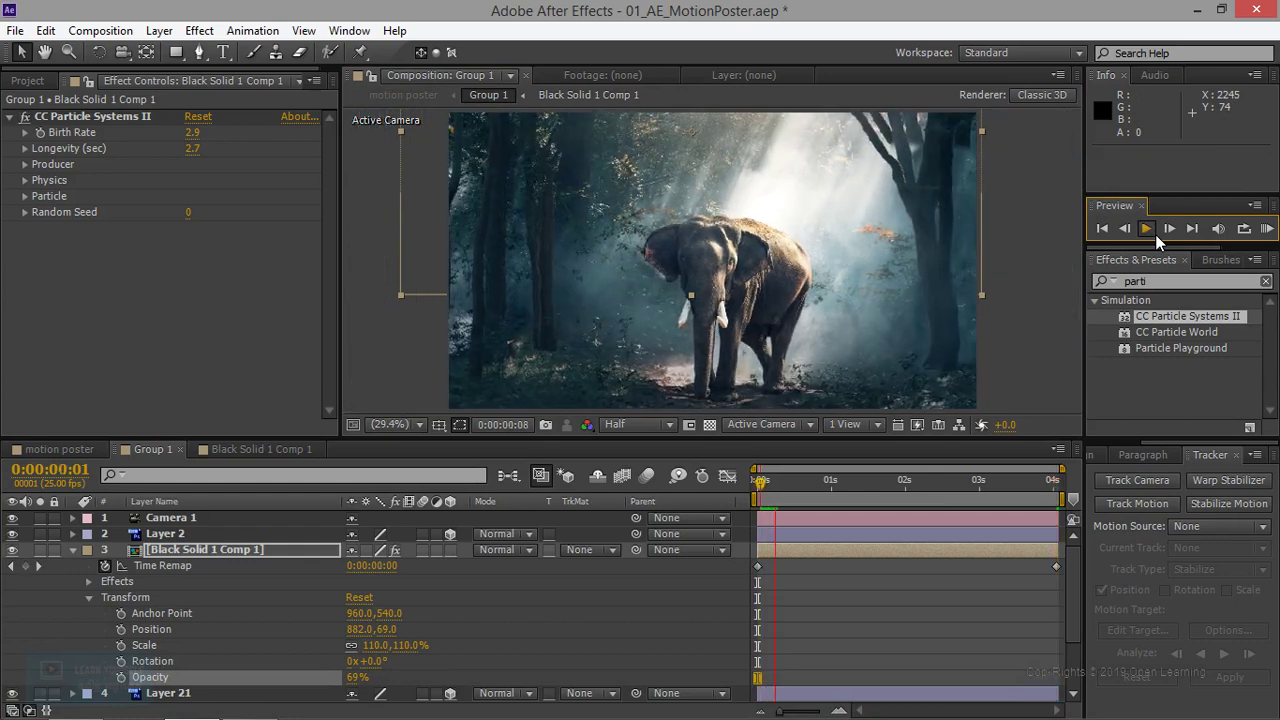